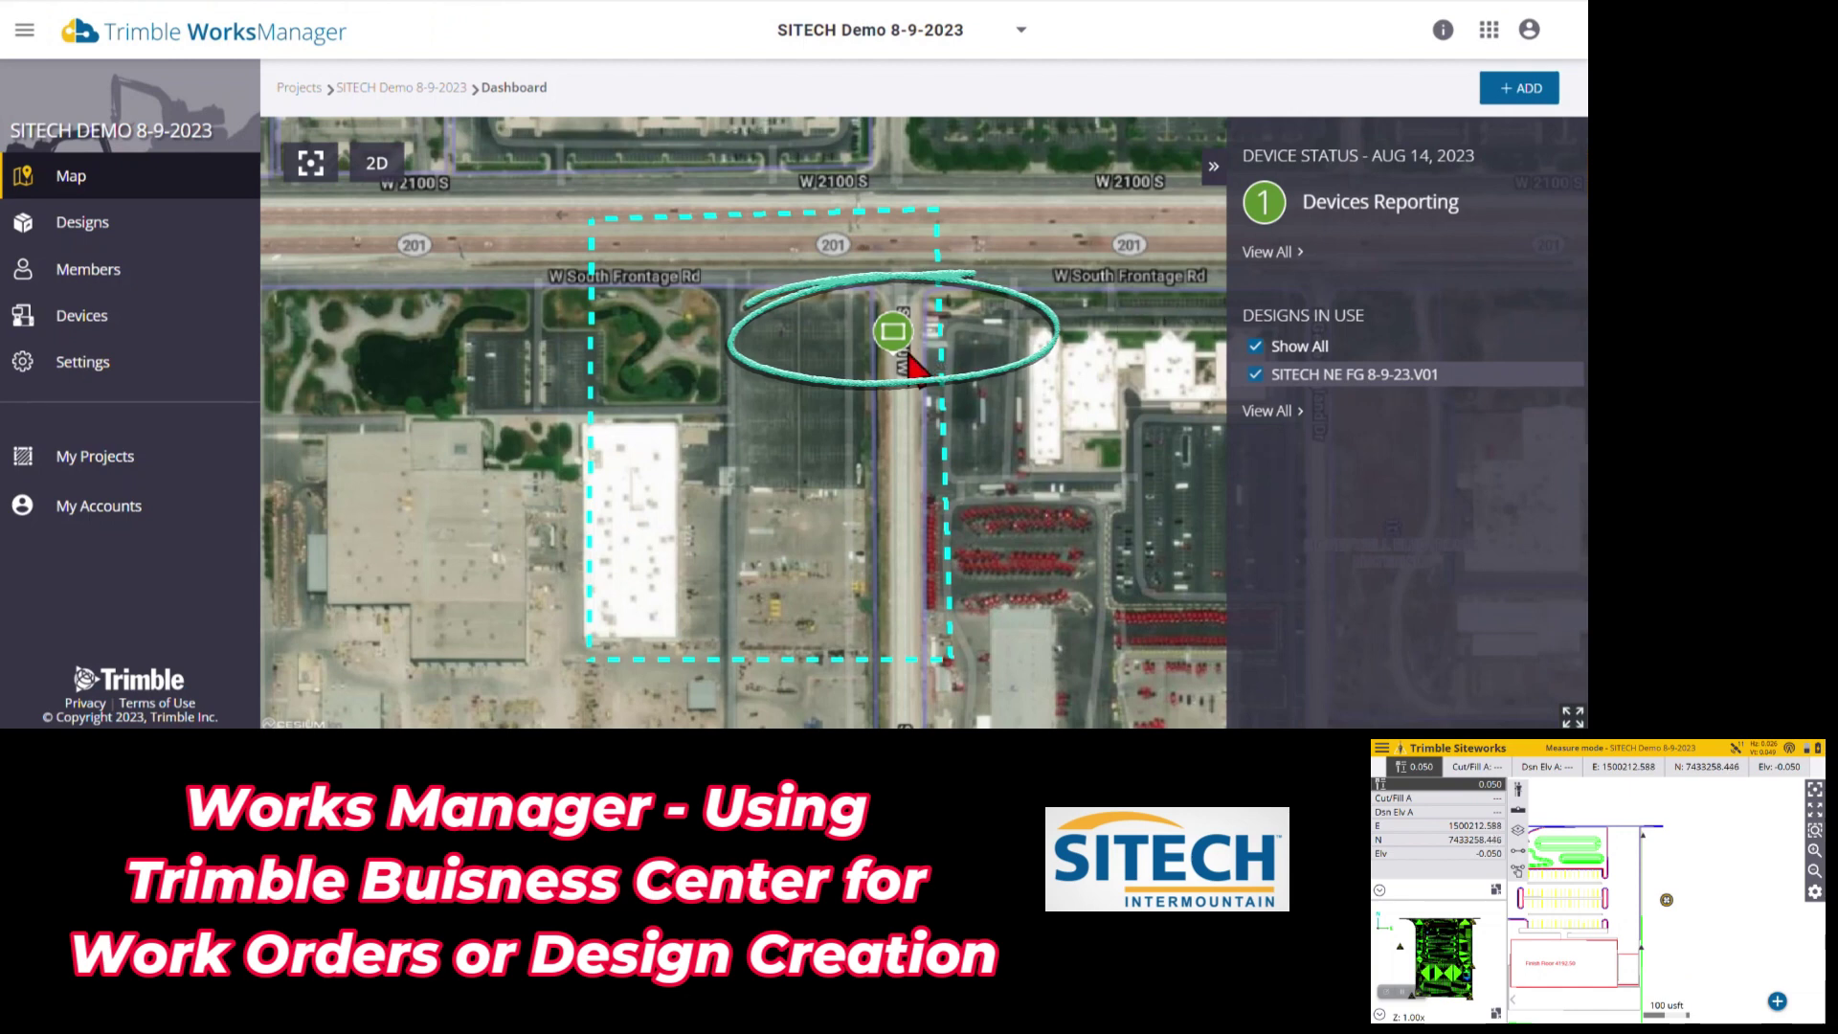
Check the tablet's design status card on the map, then list the SITECH Demo 8-9-2023 project's designs
click(895, 335)
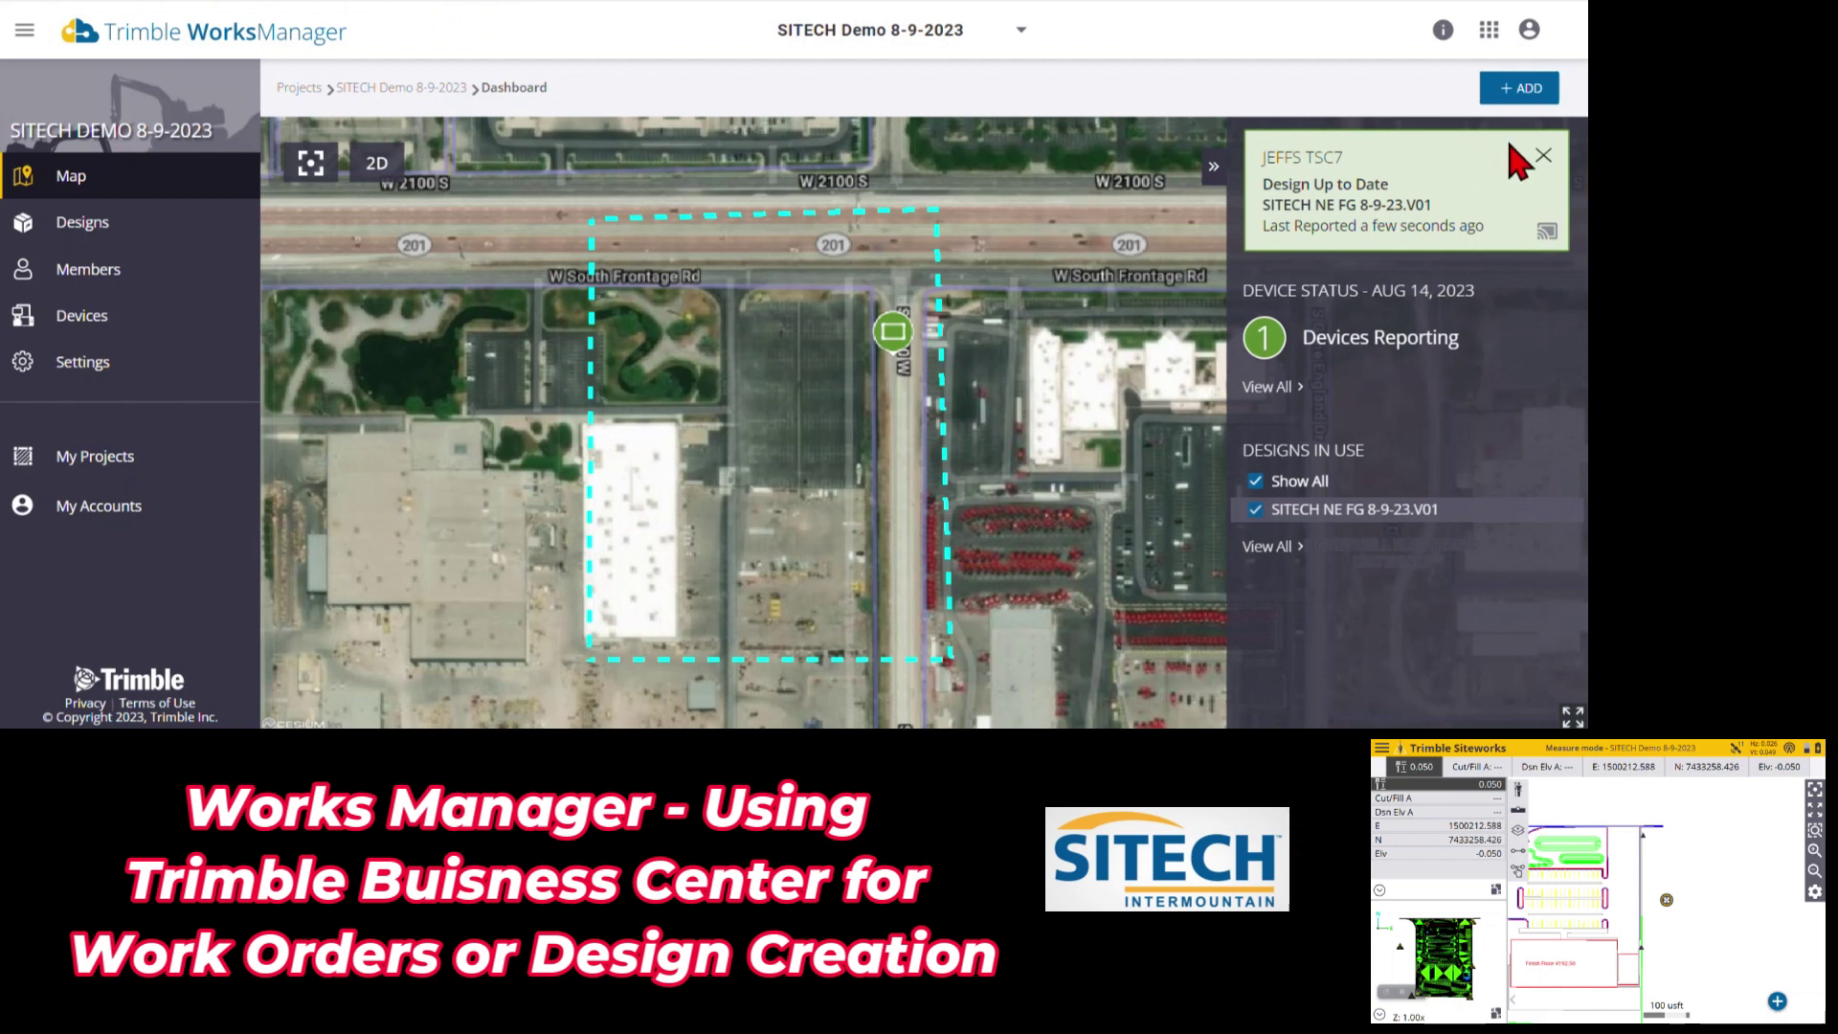
click(1544, 156)
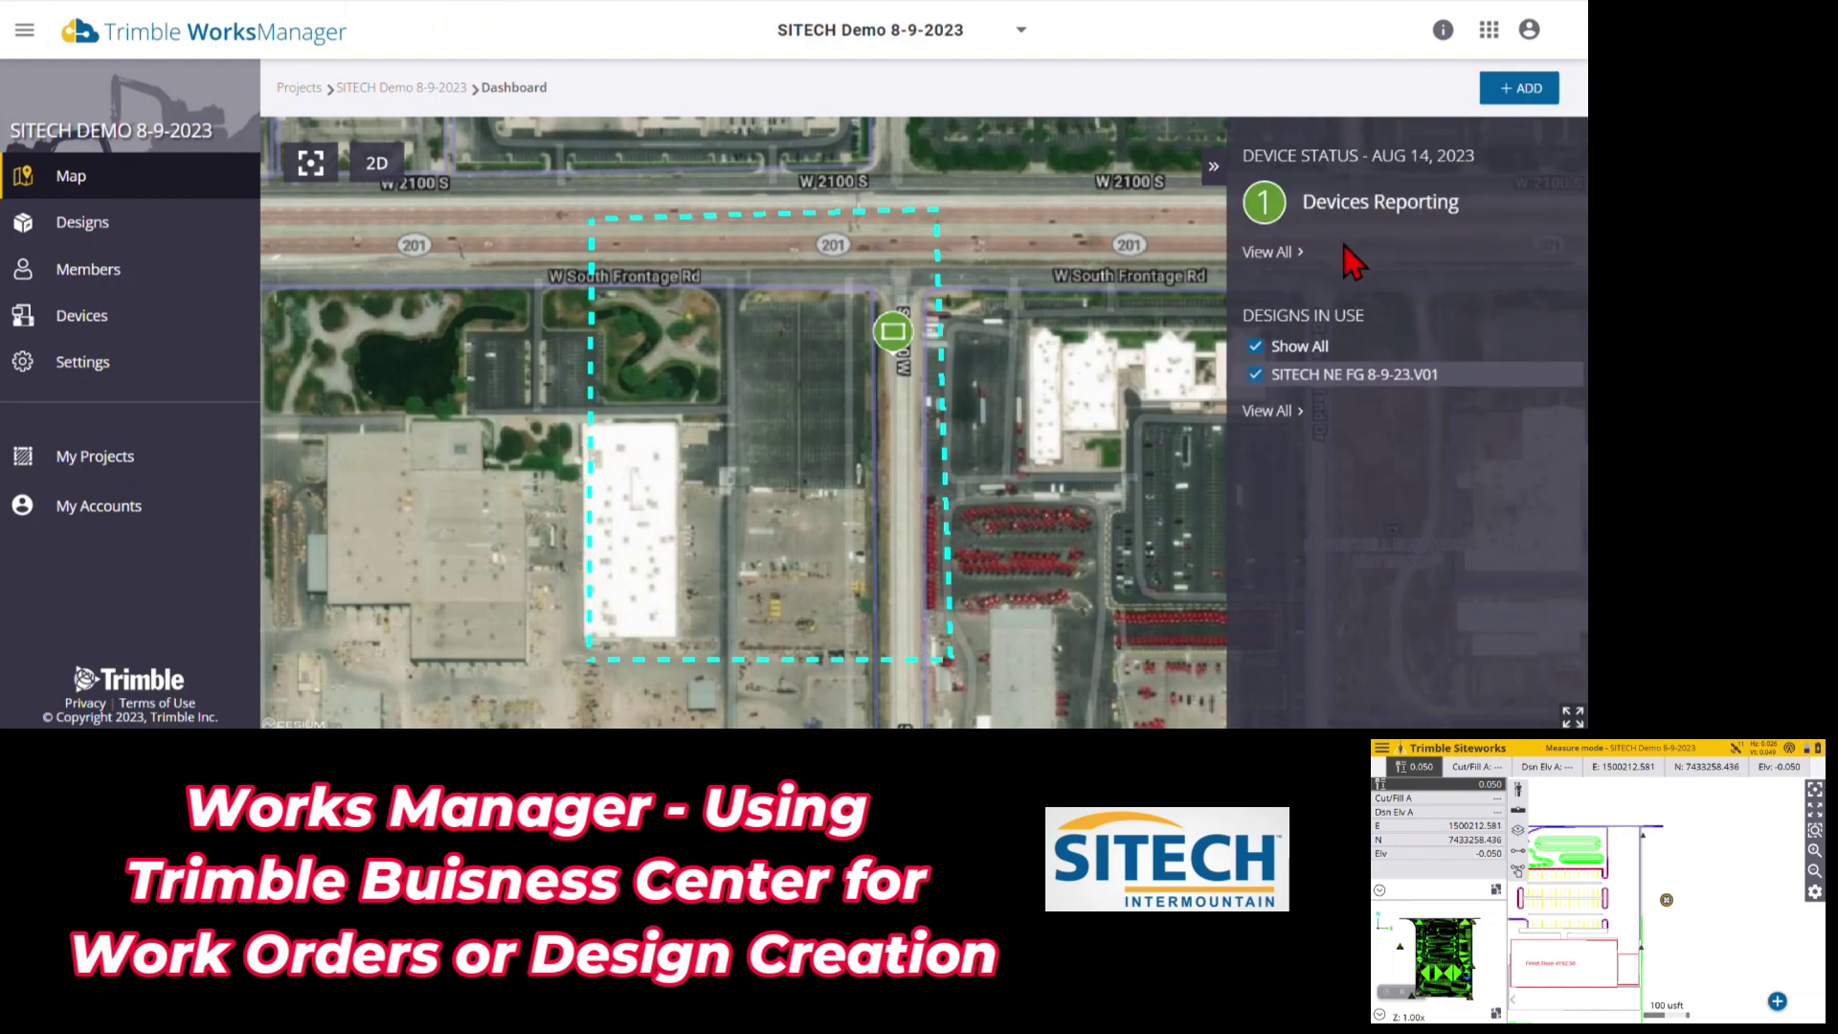
scroll(1075, 349, down, 3)
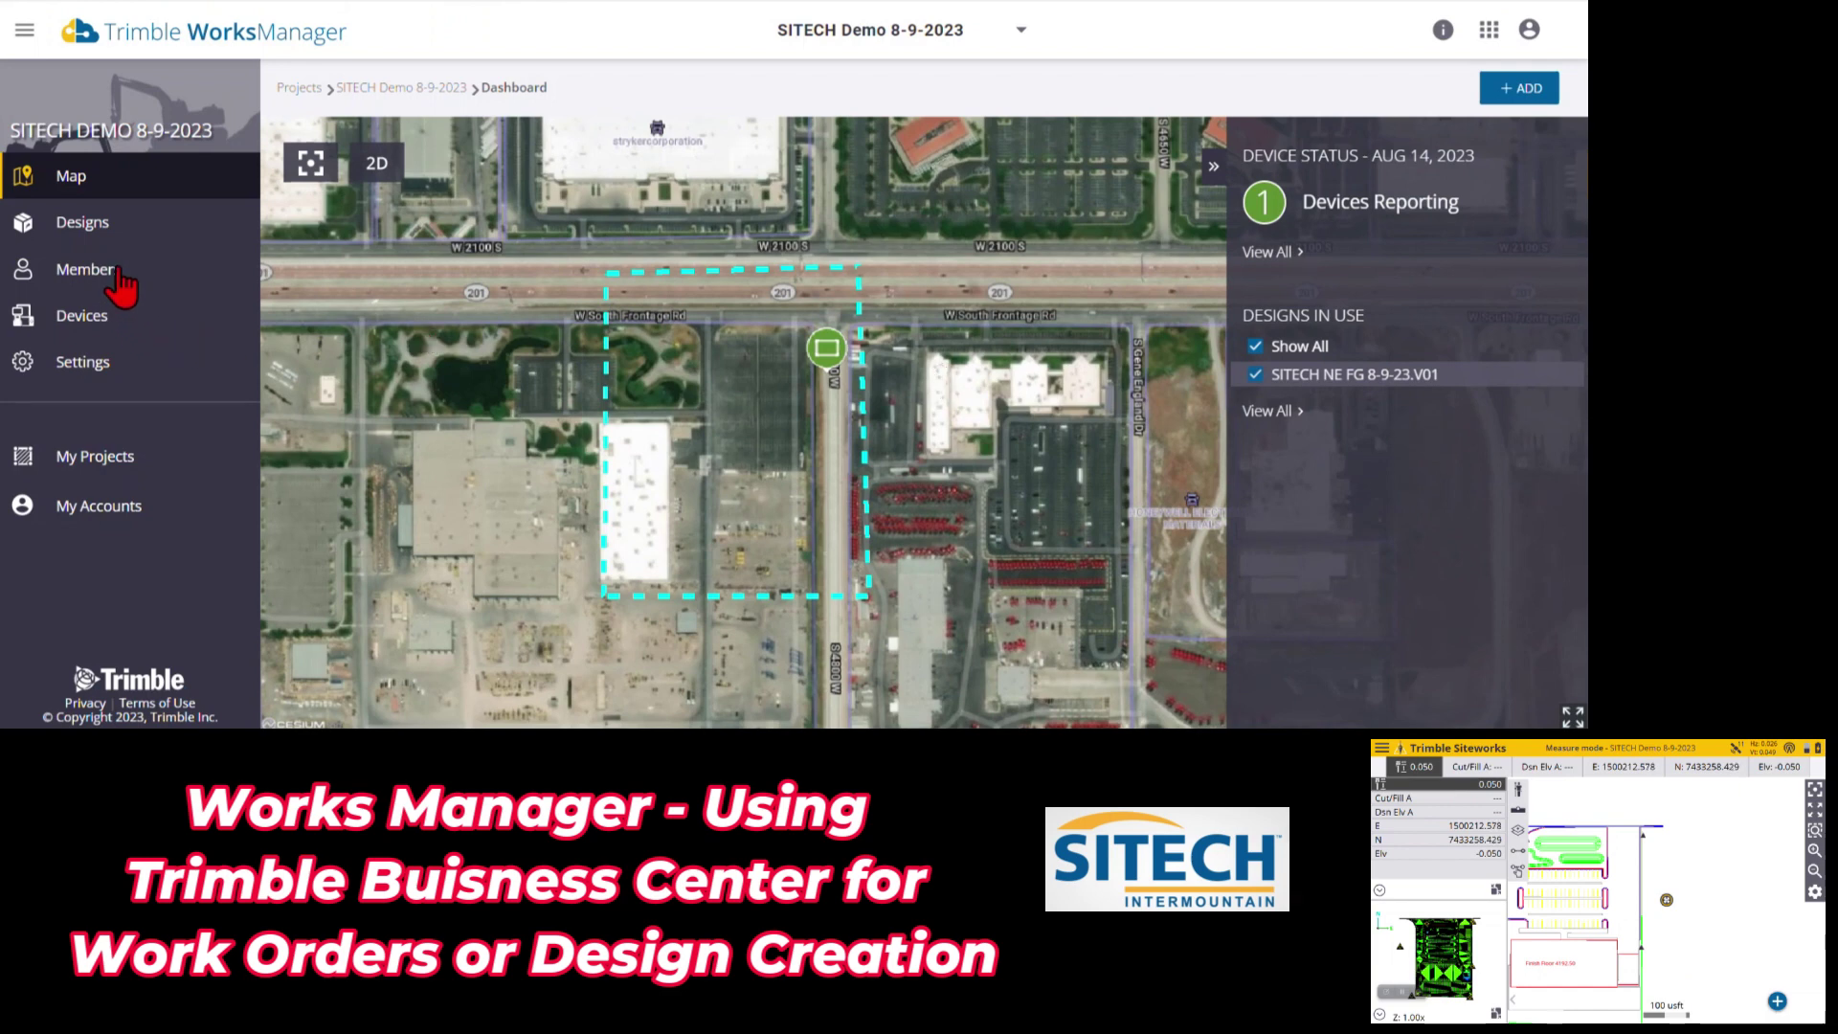
click(87, 224)
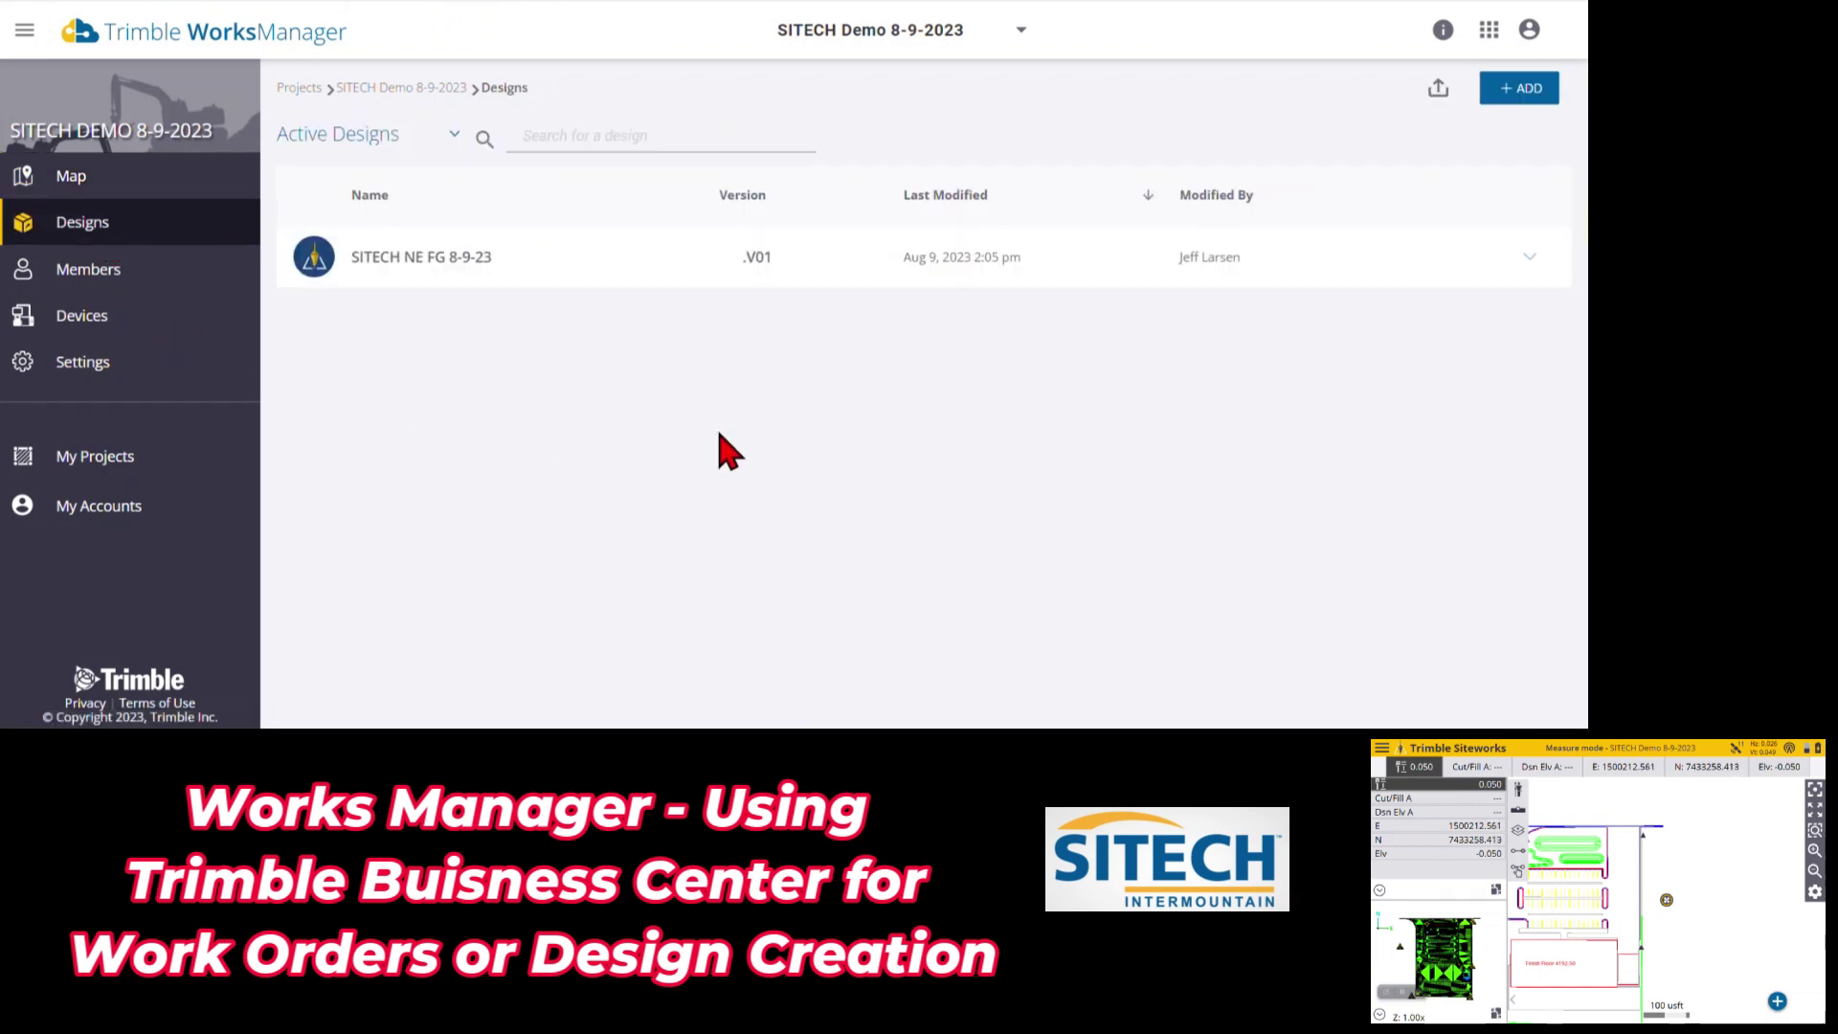
click(1522, 89)
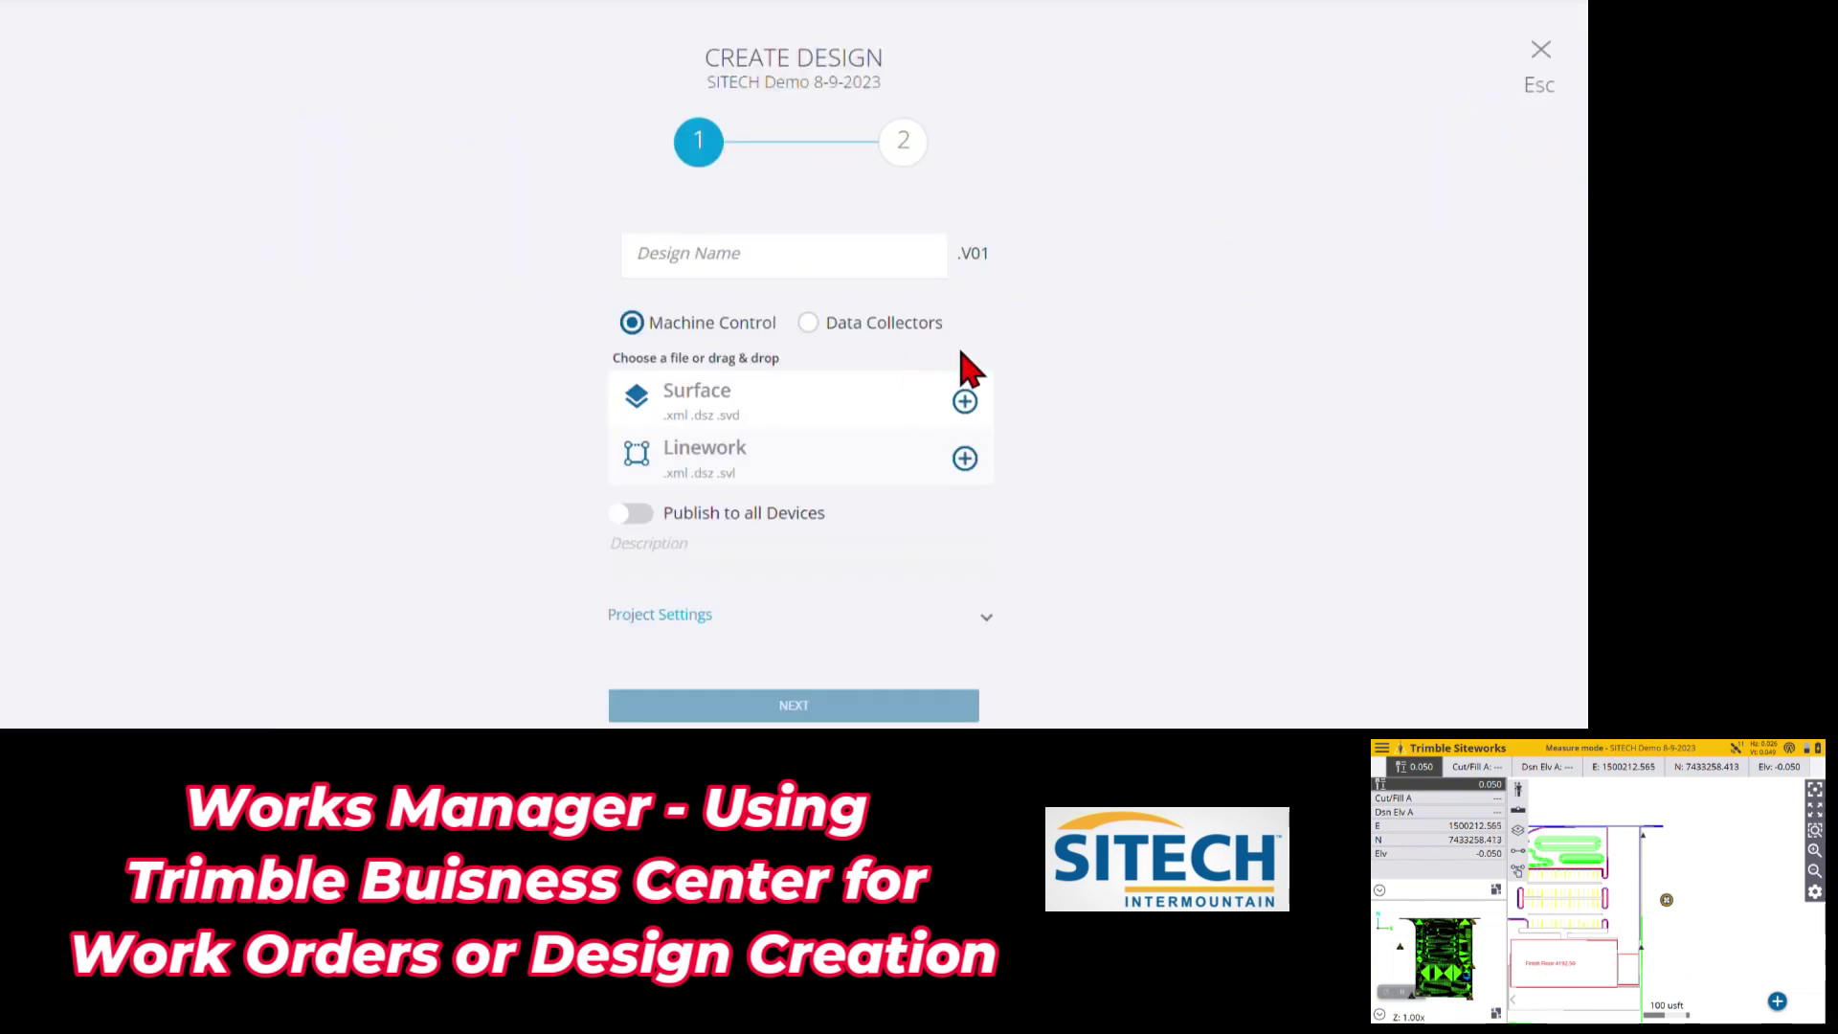
click(1541, 50)
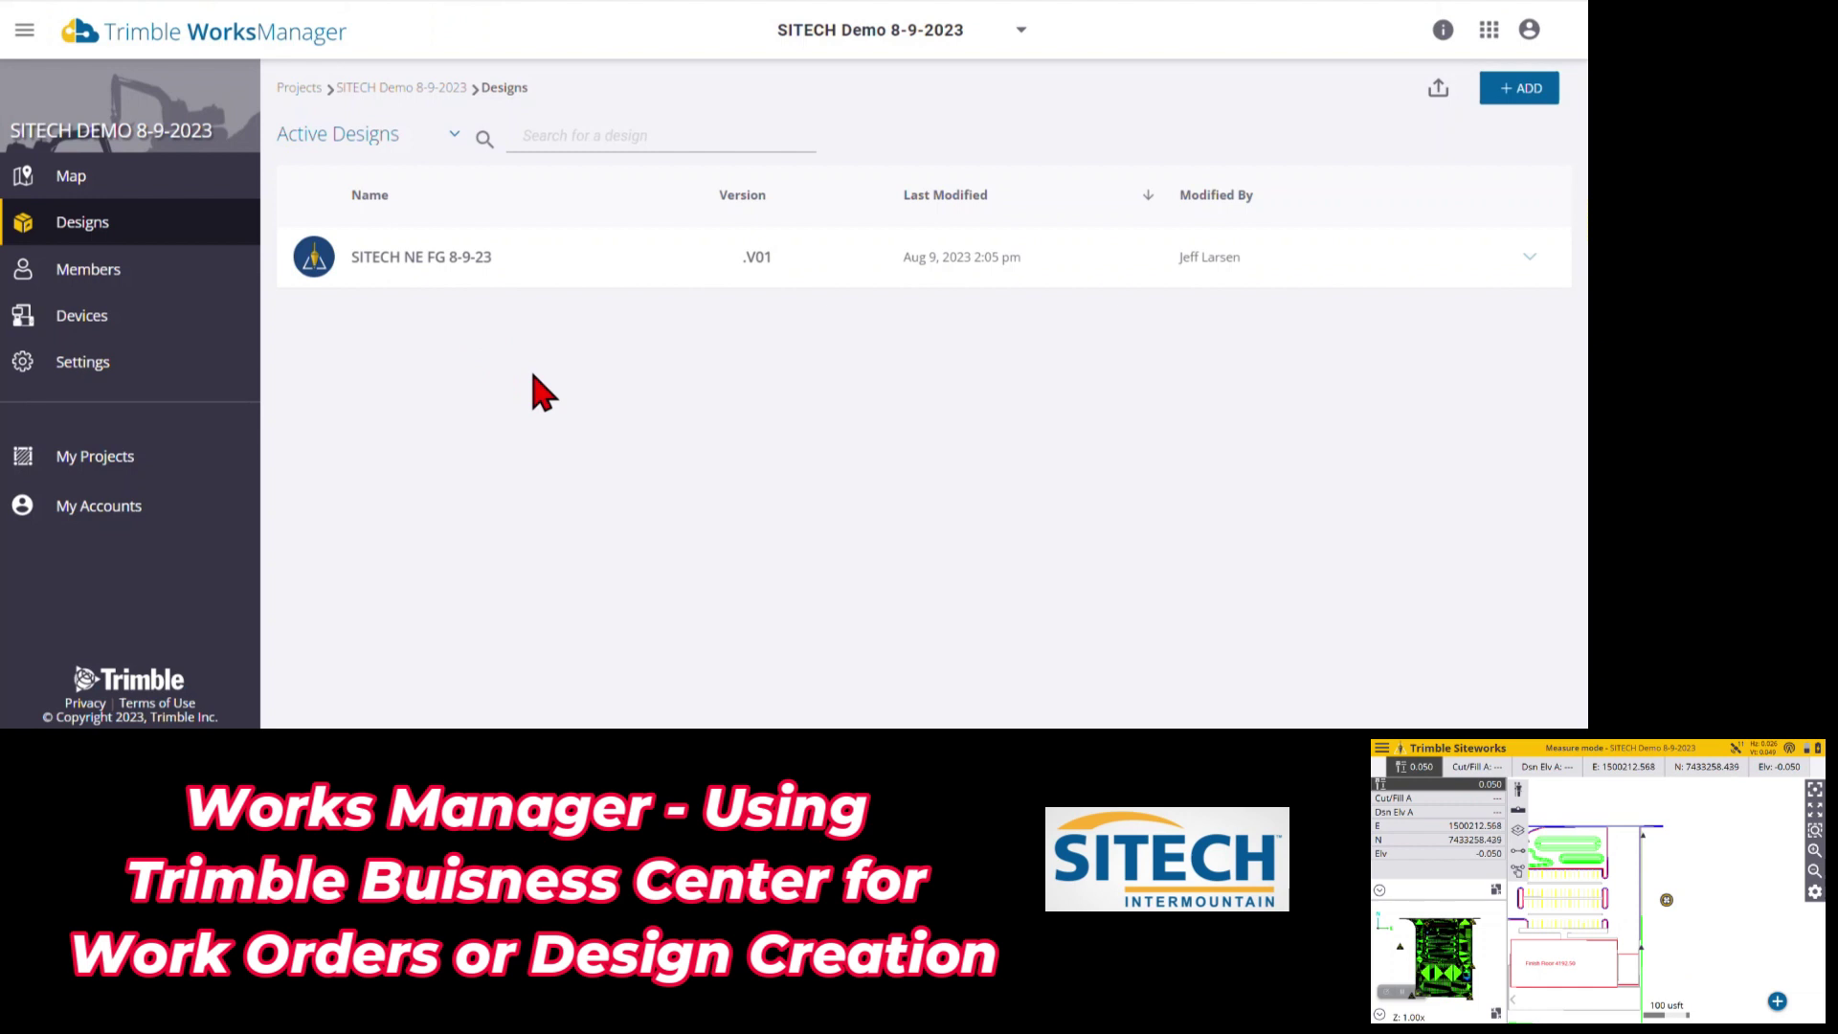
Review the TSC7 tablet's Work Orders field data, then return to the map dashboard
click(101, 326)
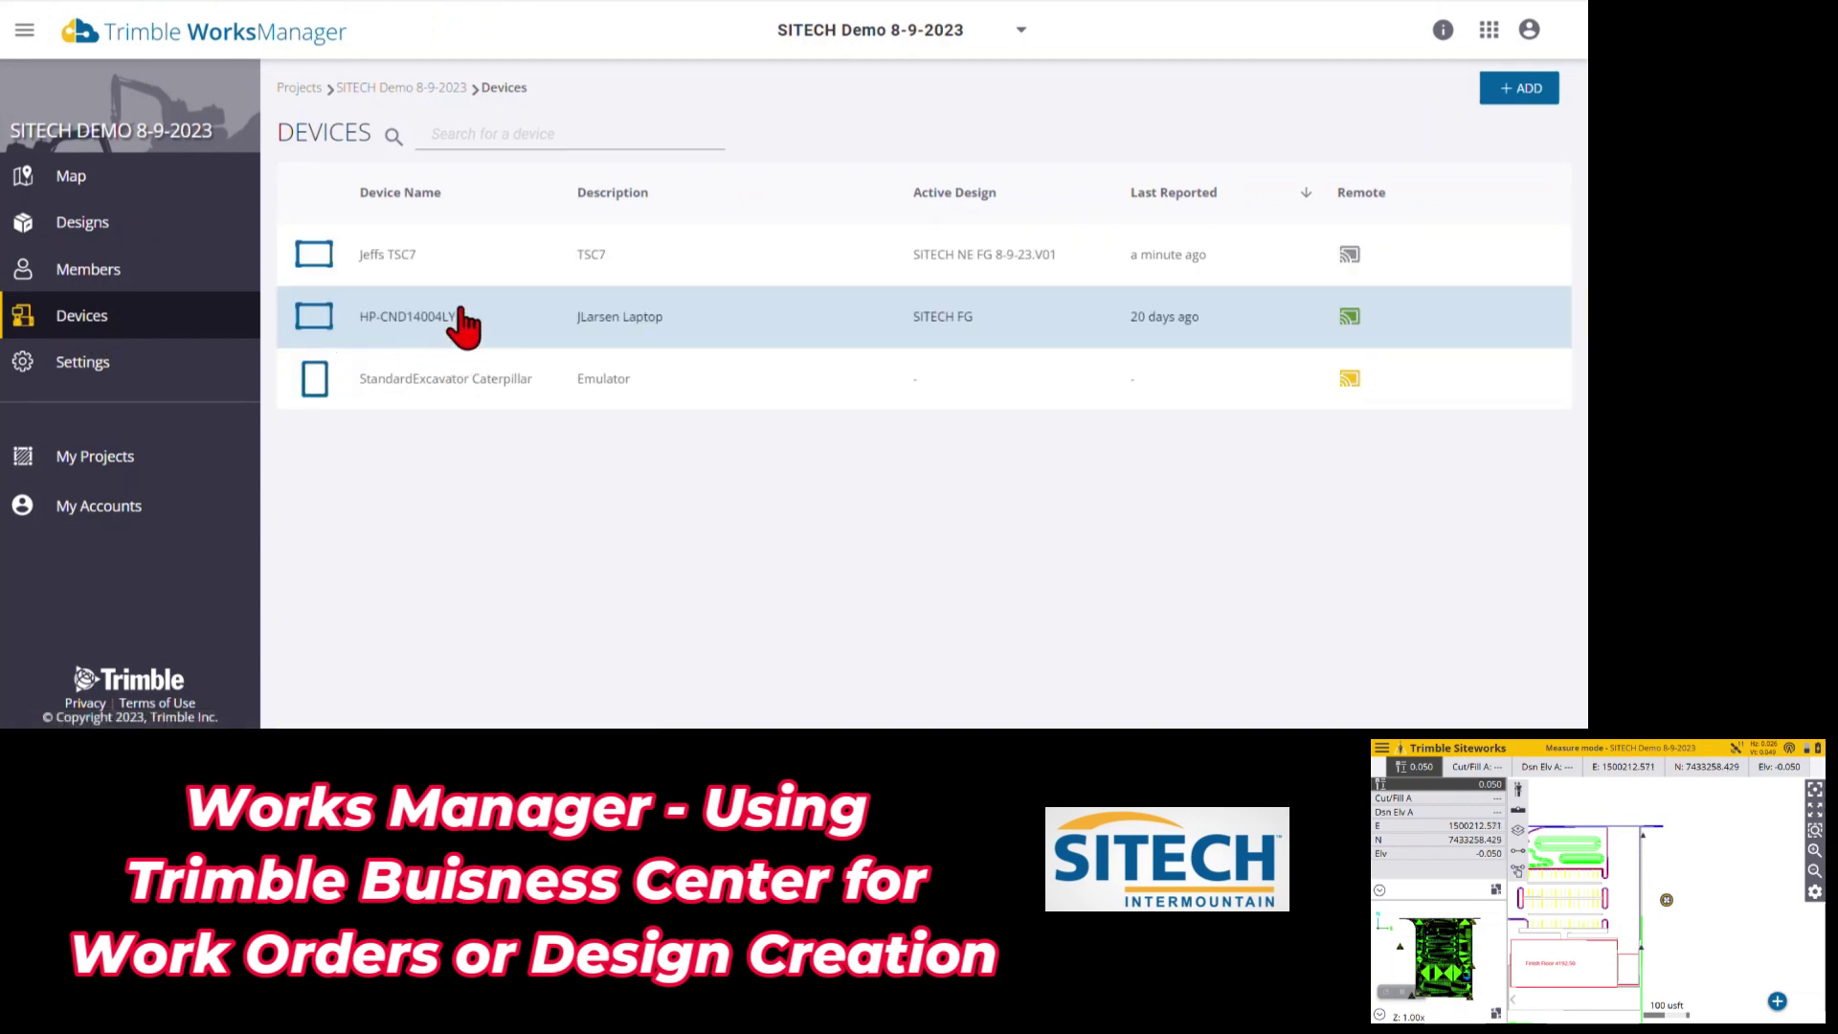
click(466, 260)
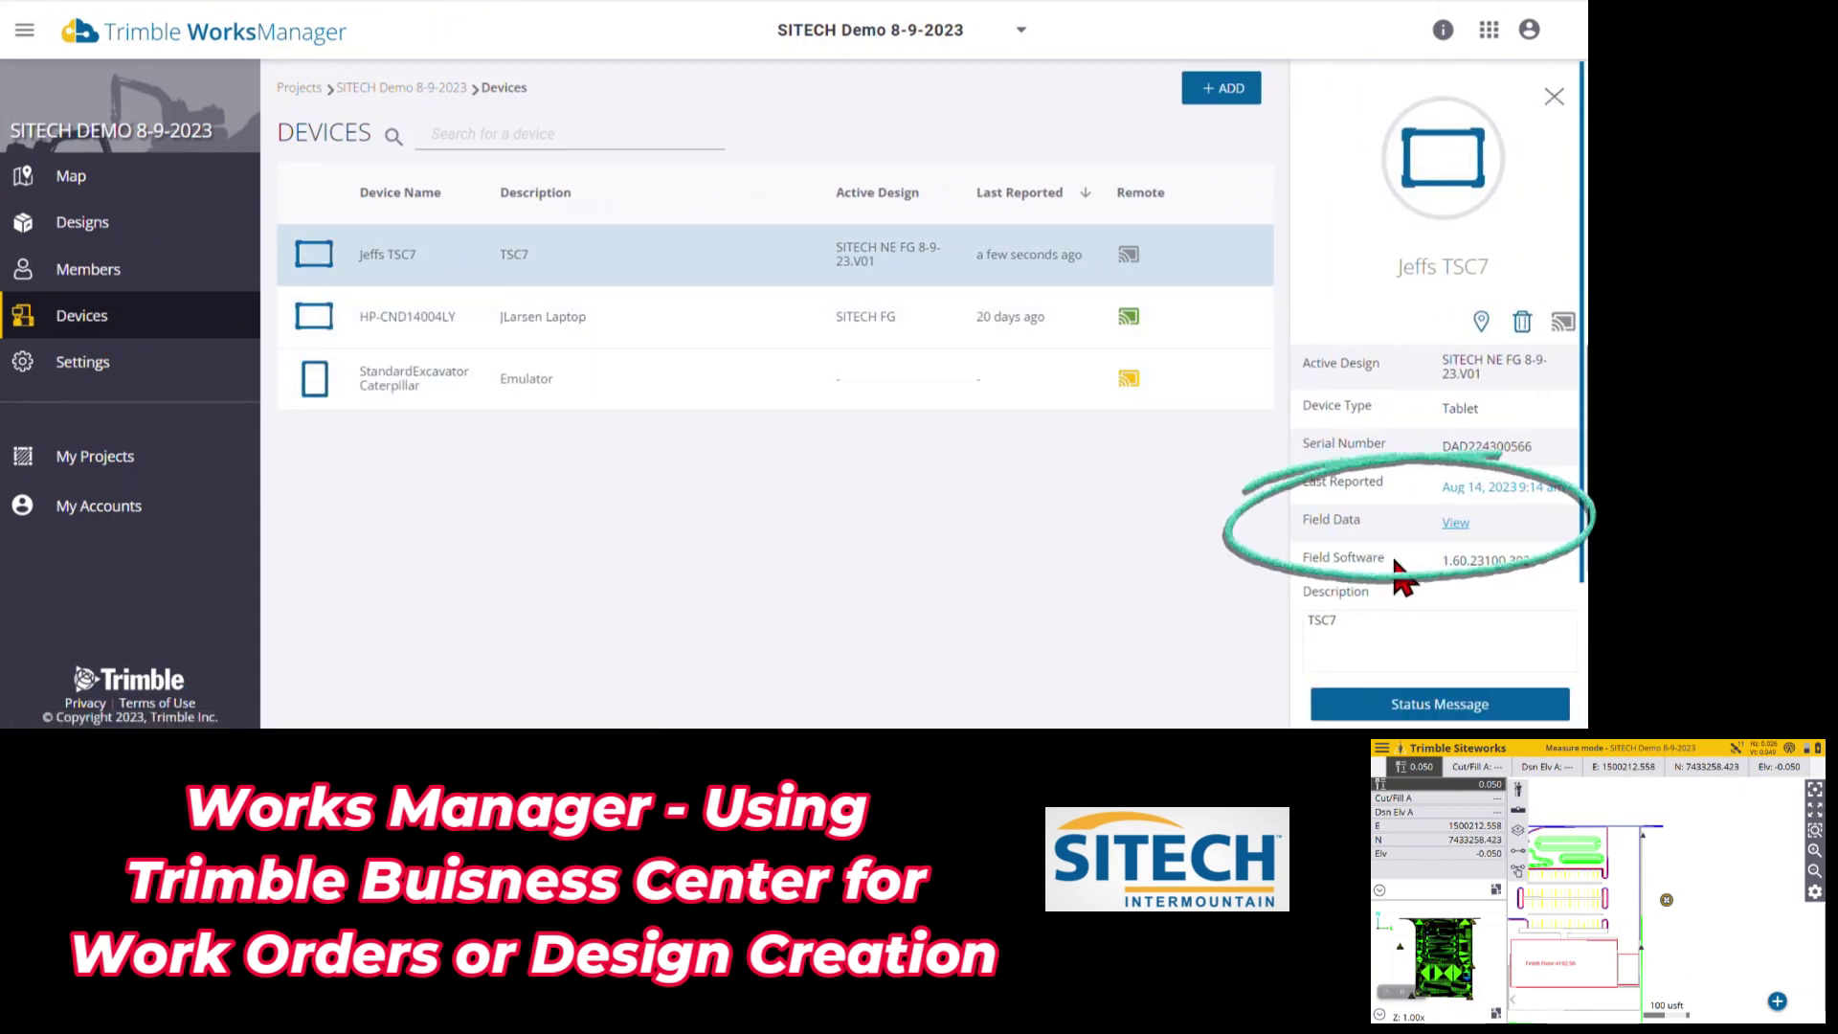
click(1453, 526)
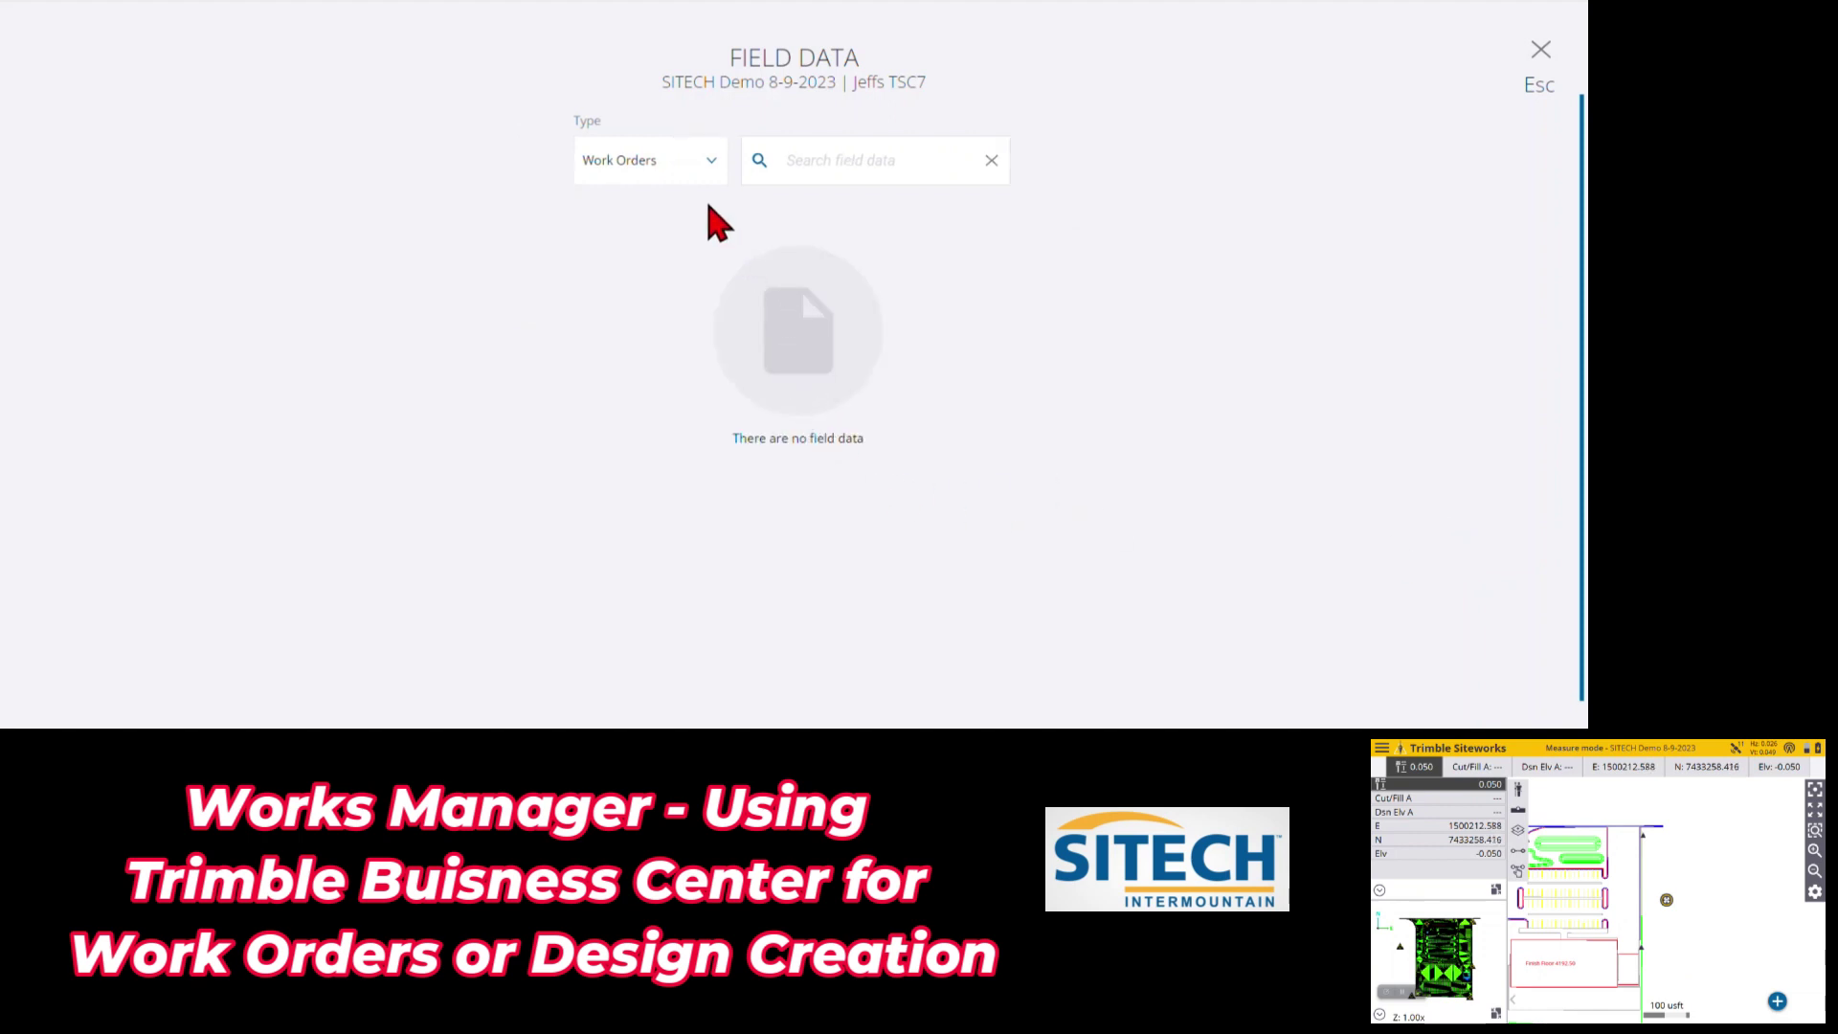
click(705, 161)
click(537, 333)
click(1540, 56)
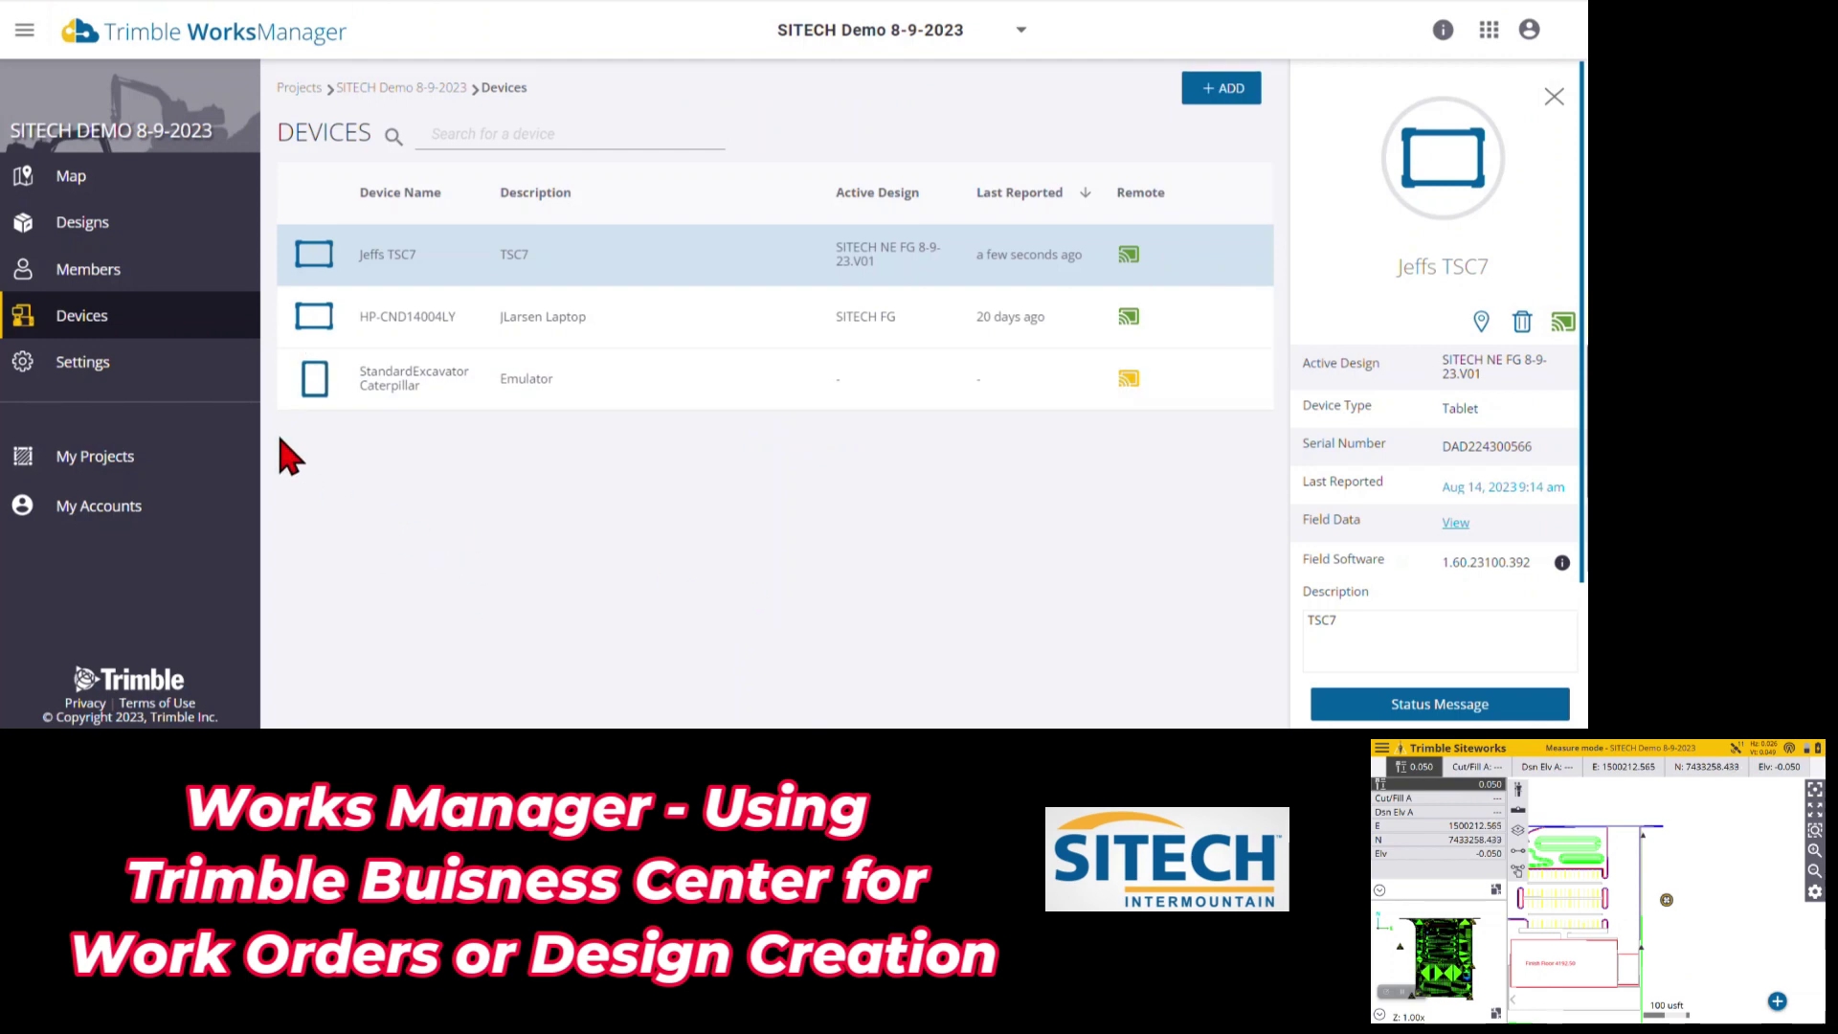
click(78, 182)
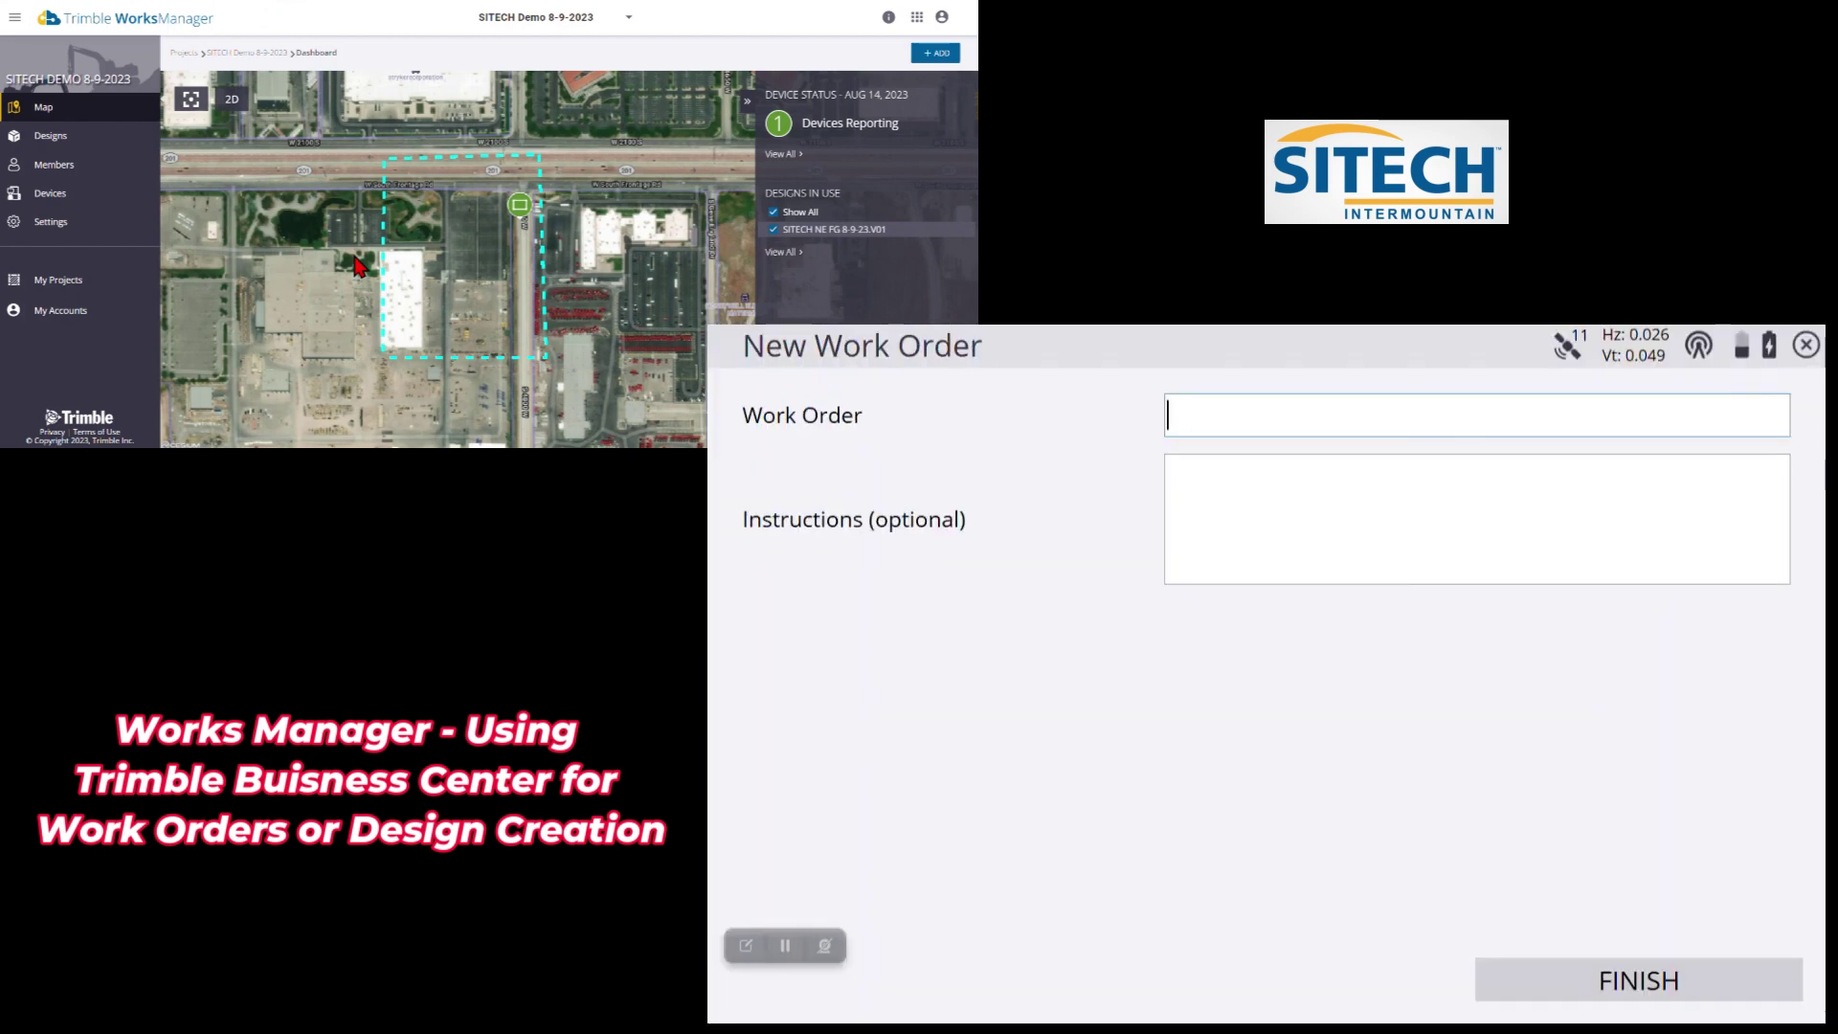
Create the 'topo parking lot 81423' work order and load it with the SITECH NE FG 8-9-23.V01 design
text(po parking lot)
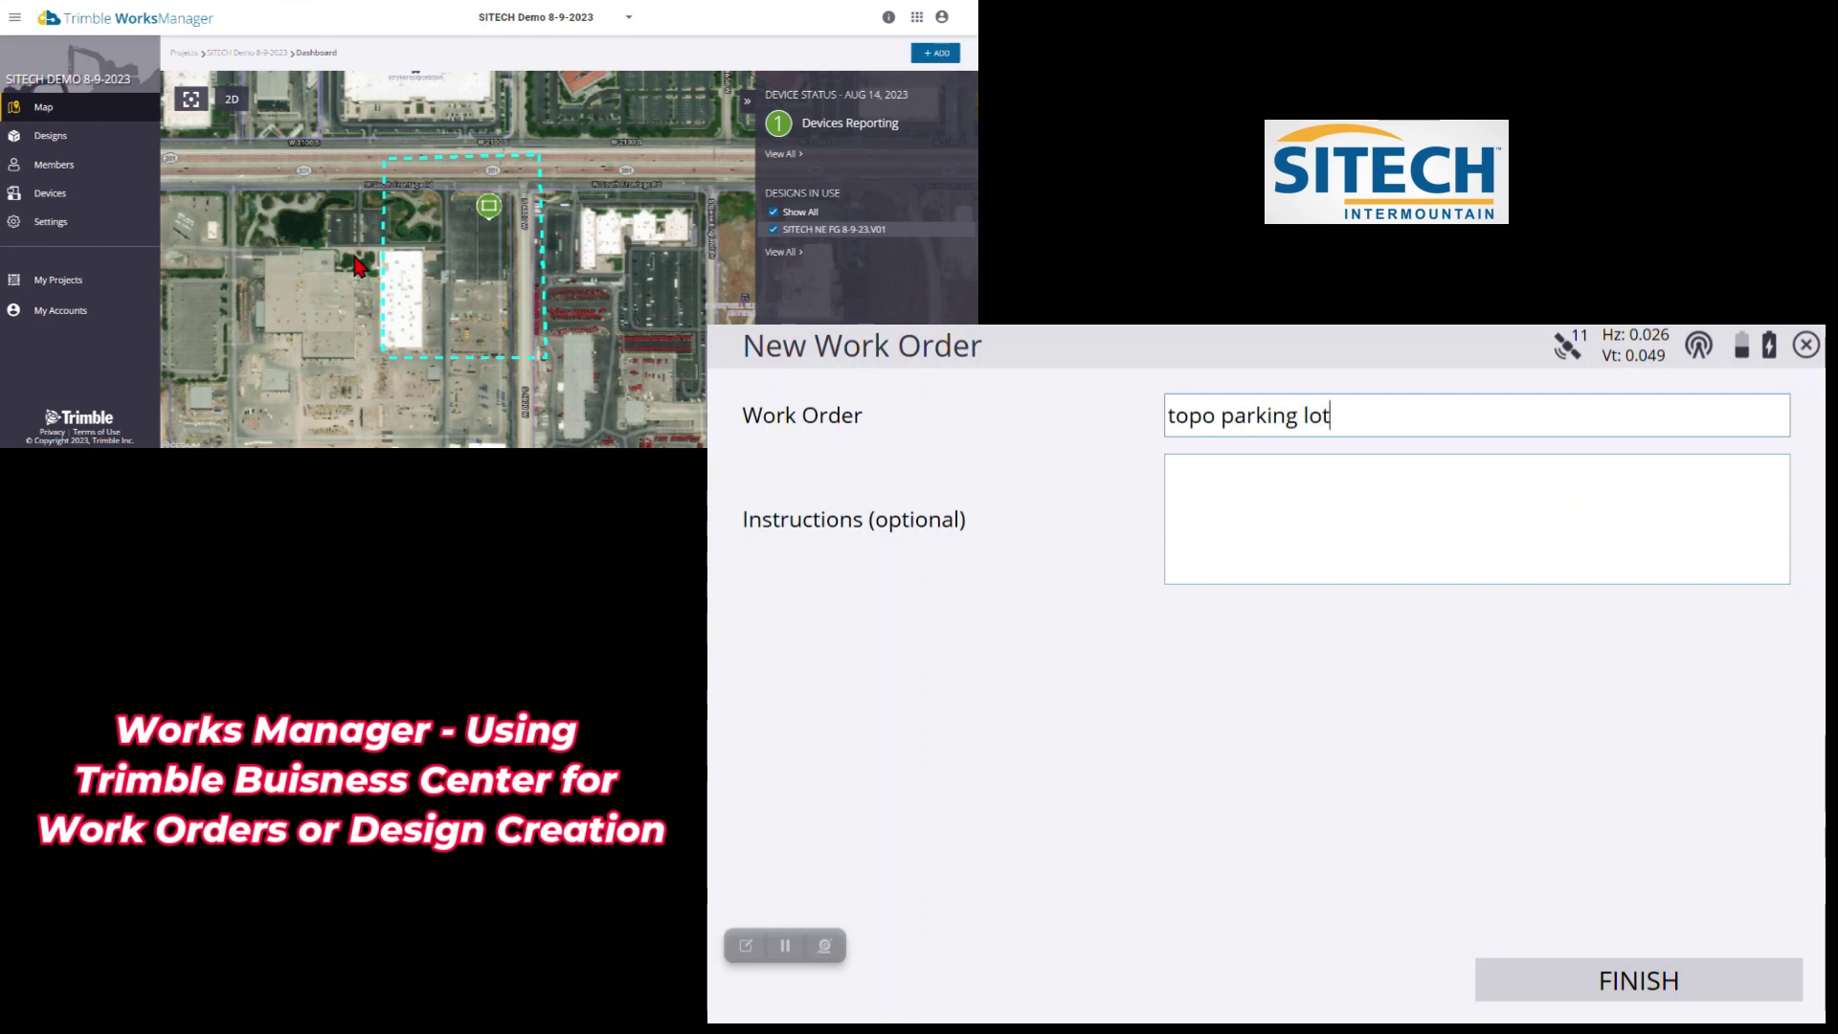
text( 81423)
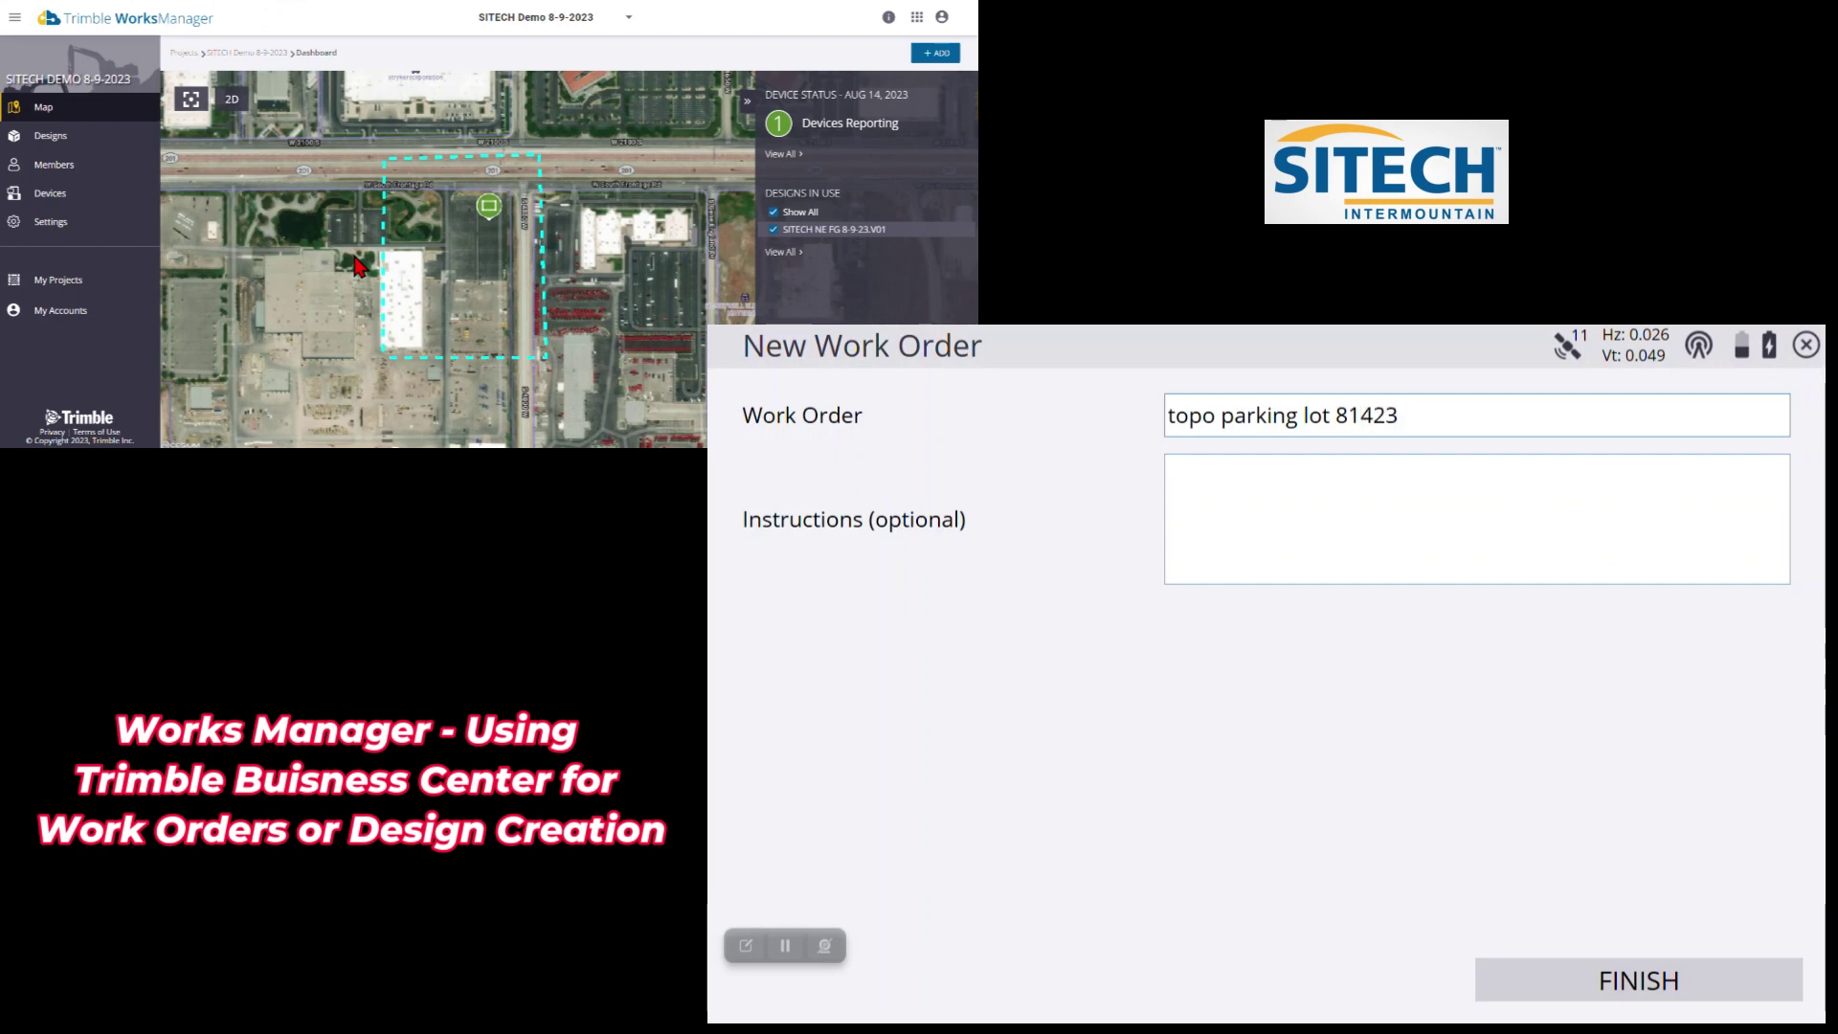
click(1639, 981)
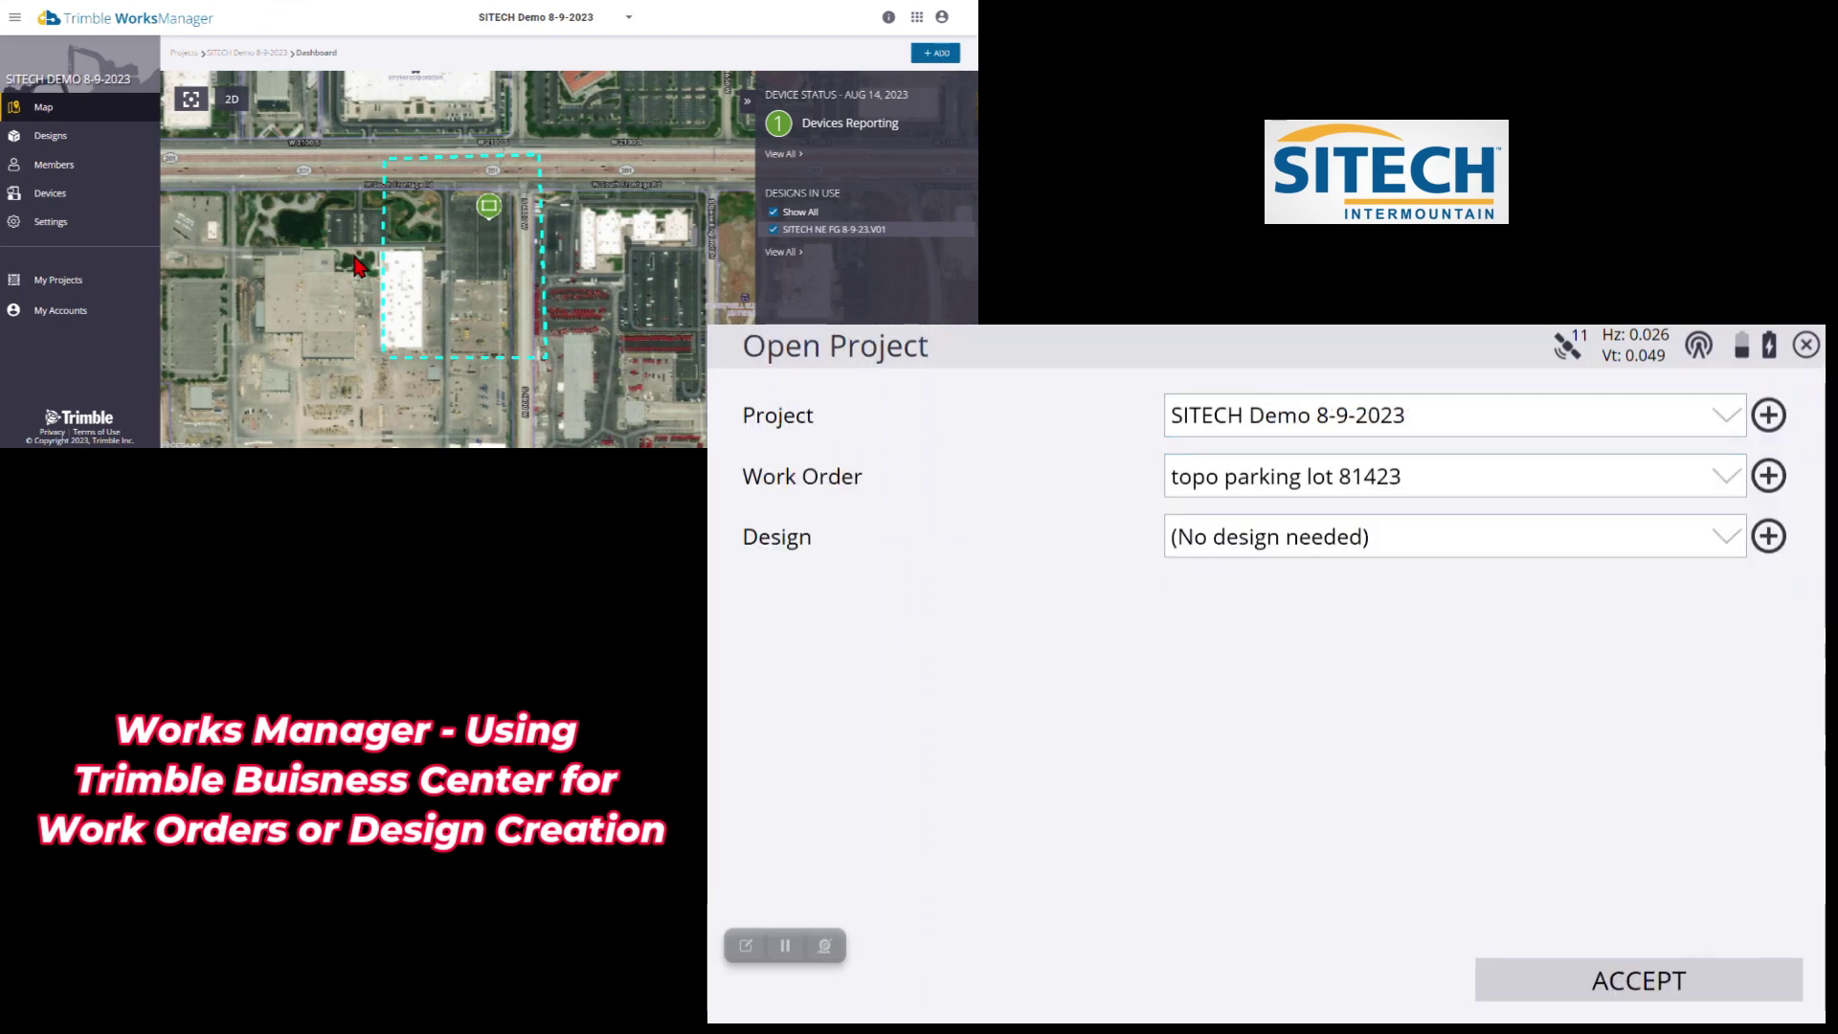
click(1455, 536)
click(1296, 669)
click(1639, 980)
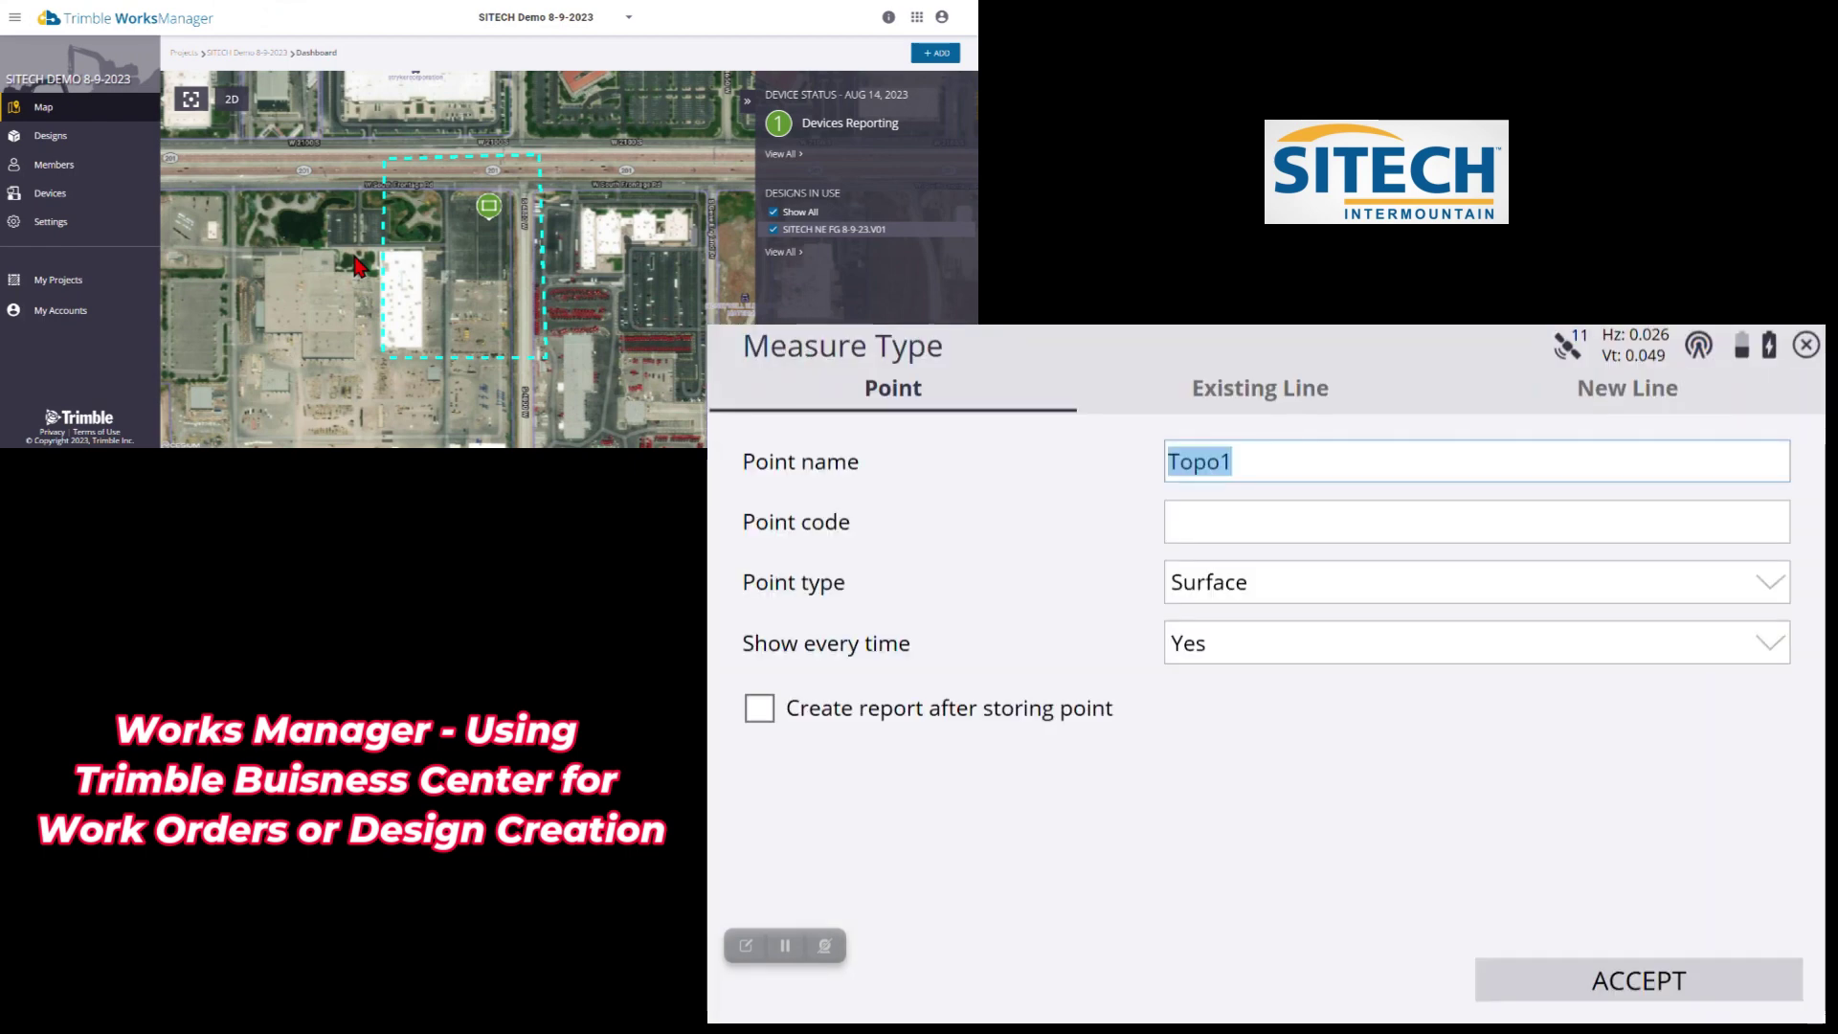
Set up a new line named 'existing' with line type Line and accept it
text(ex)
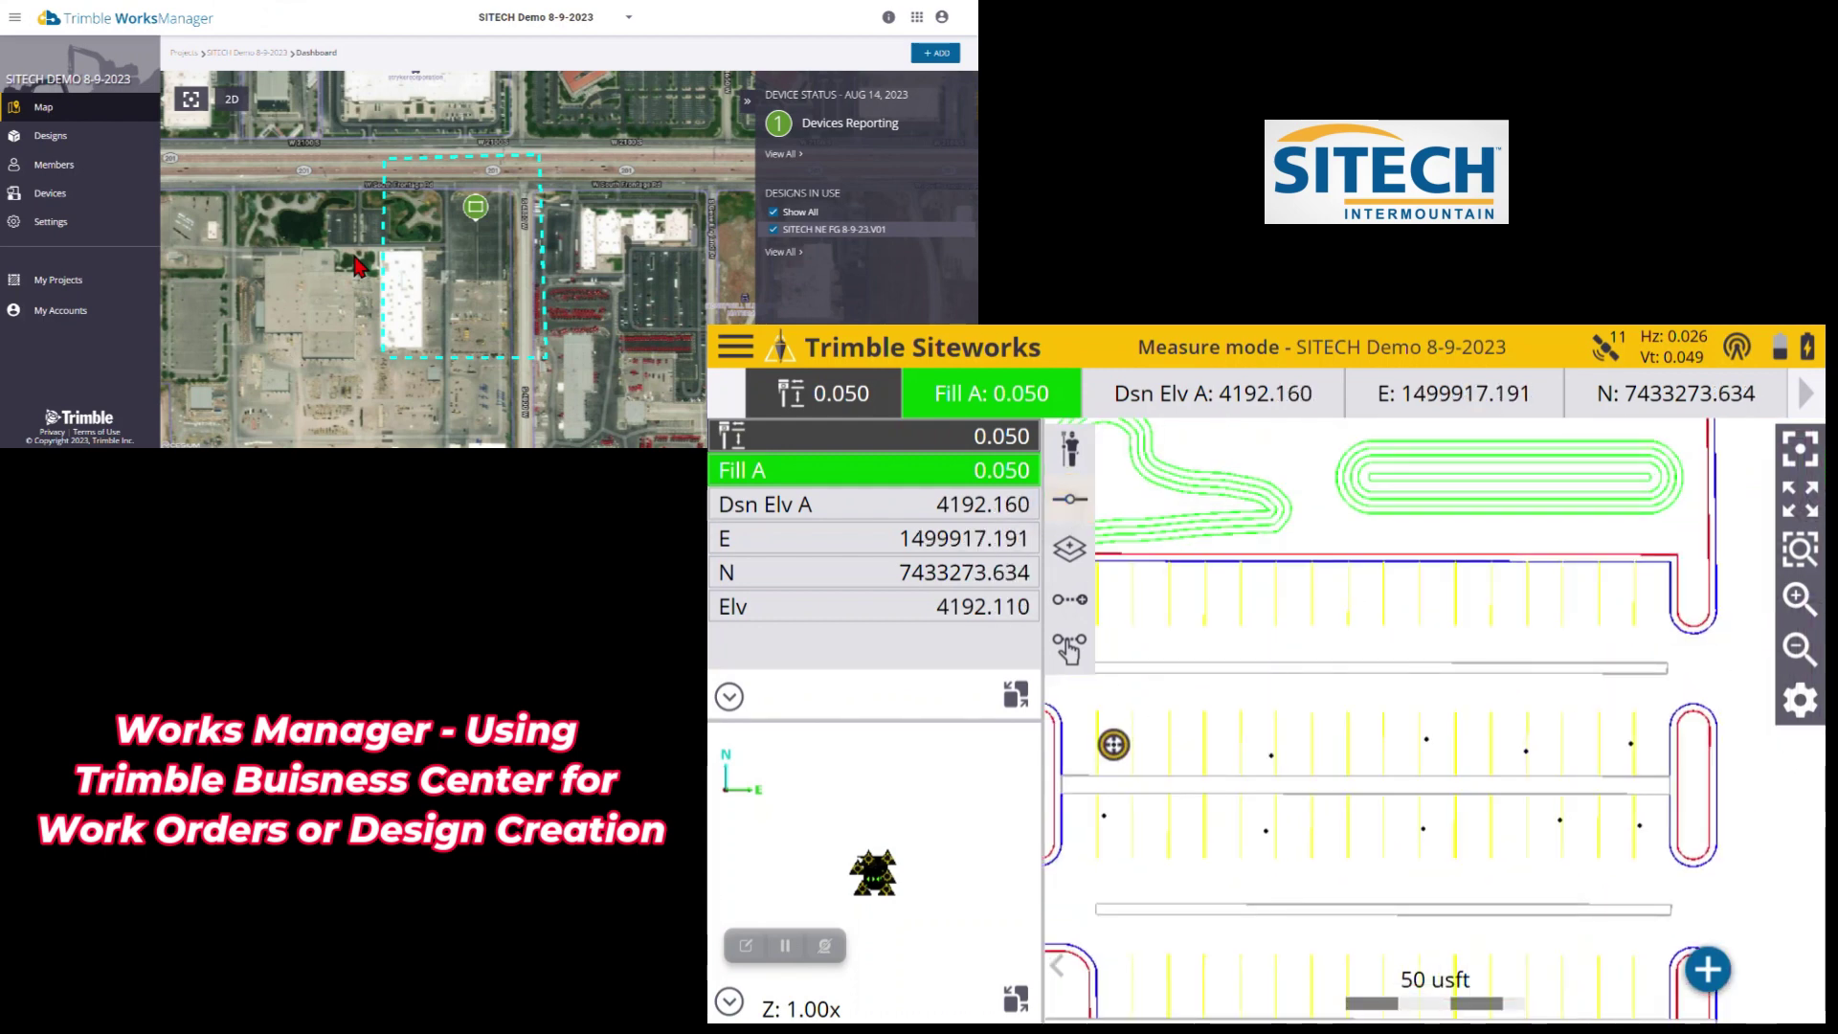
click(1708, 969)
click(1627, 388)
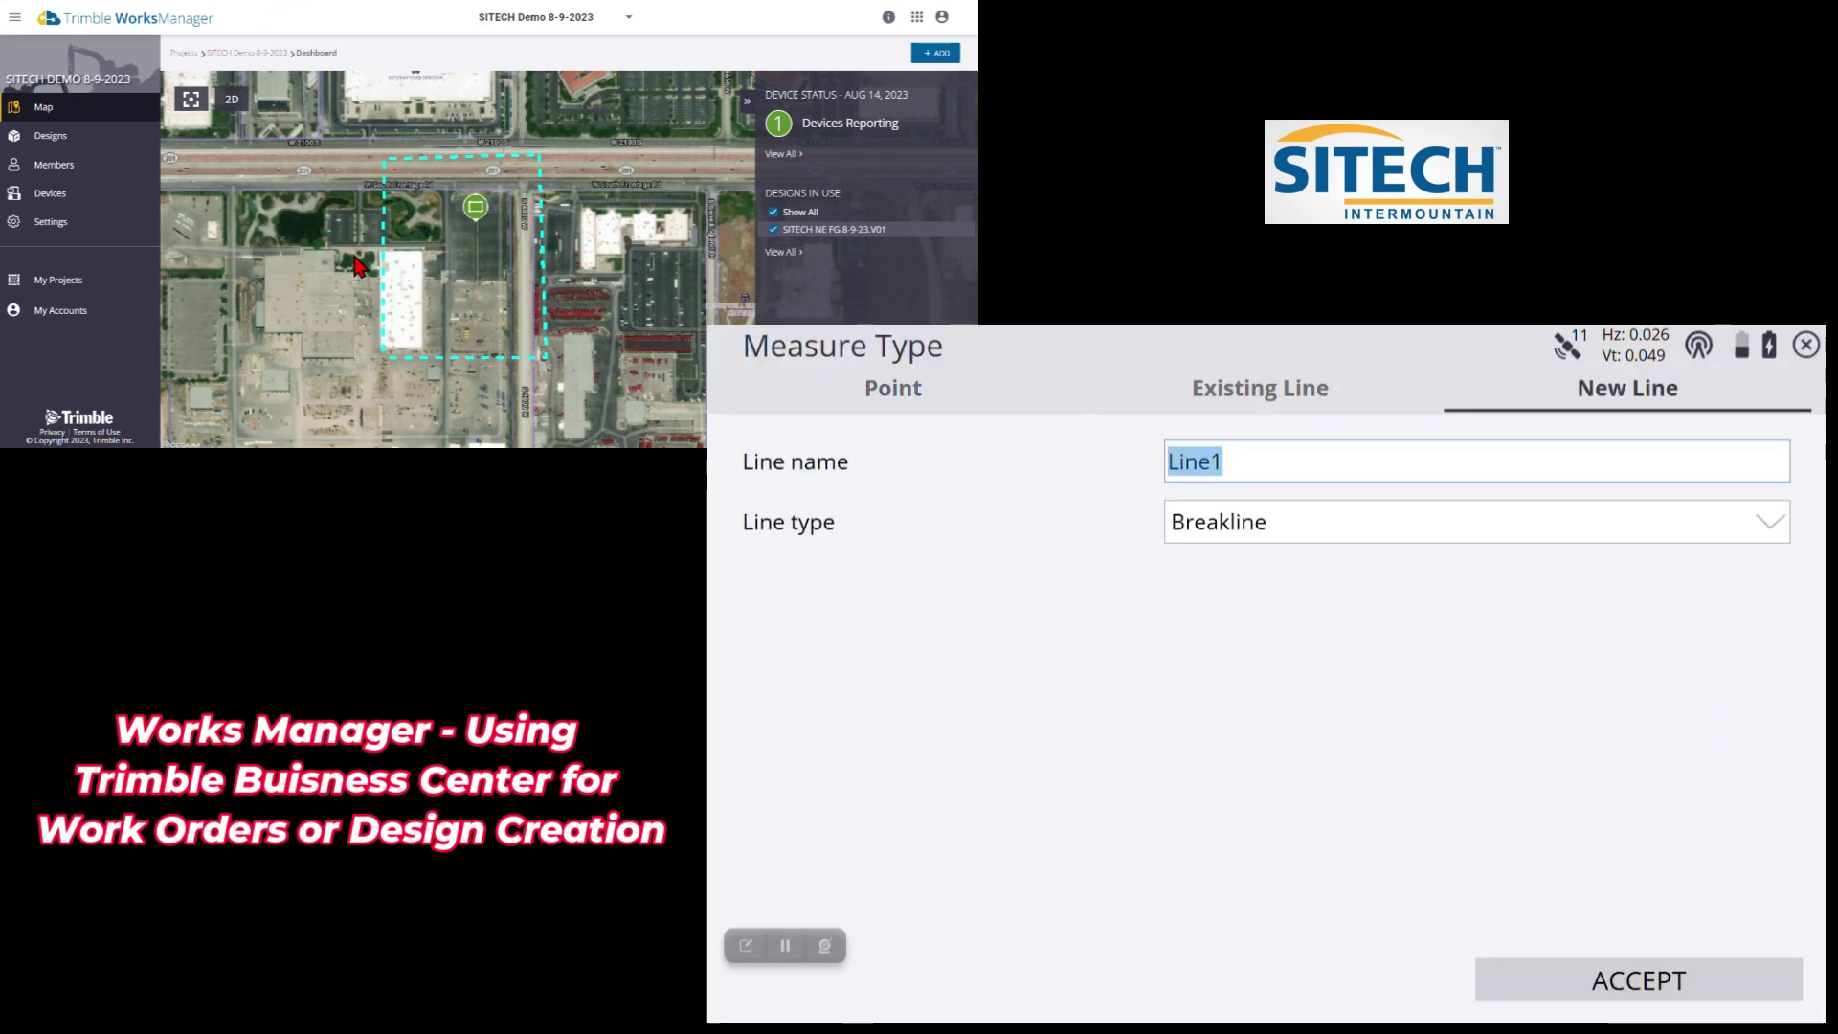
text(existing)
click(1476, 522)
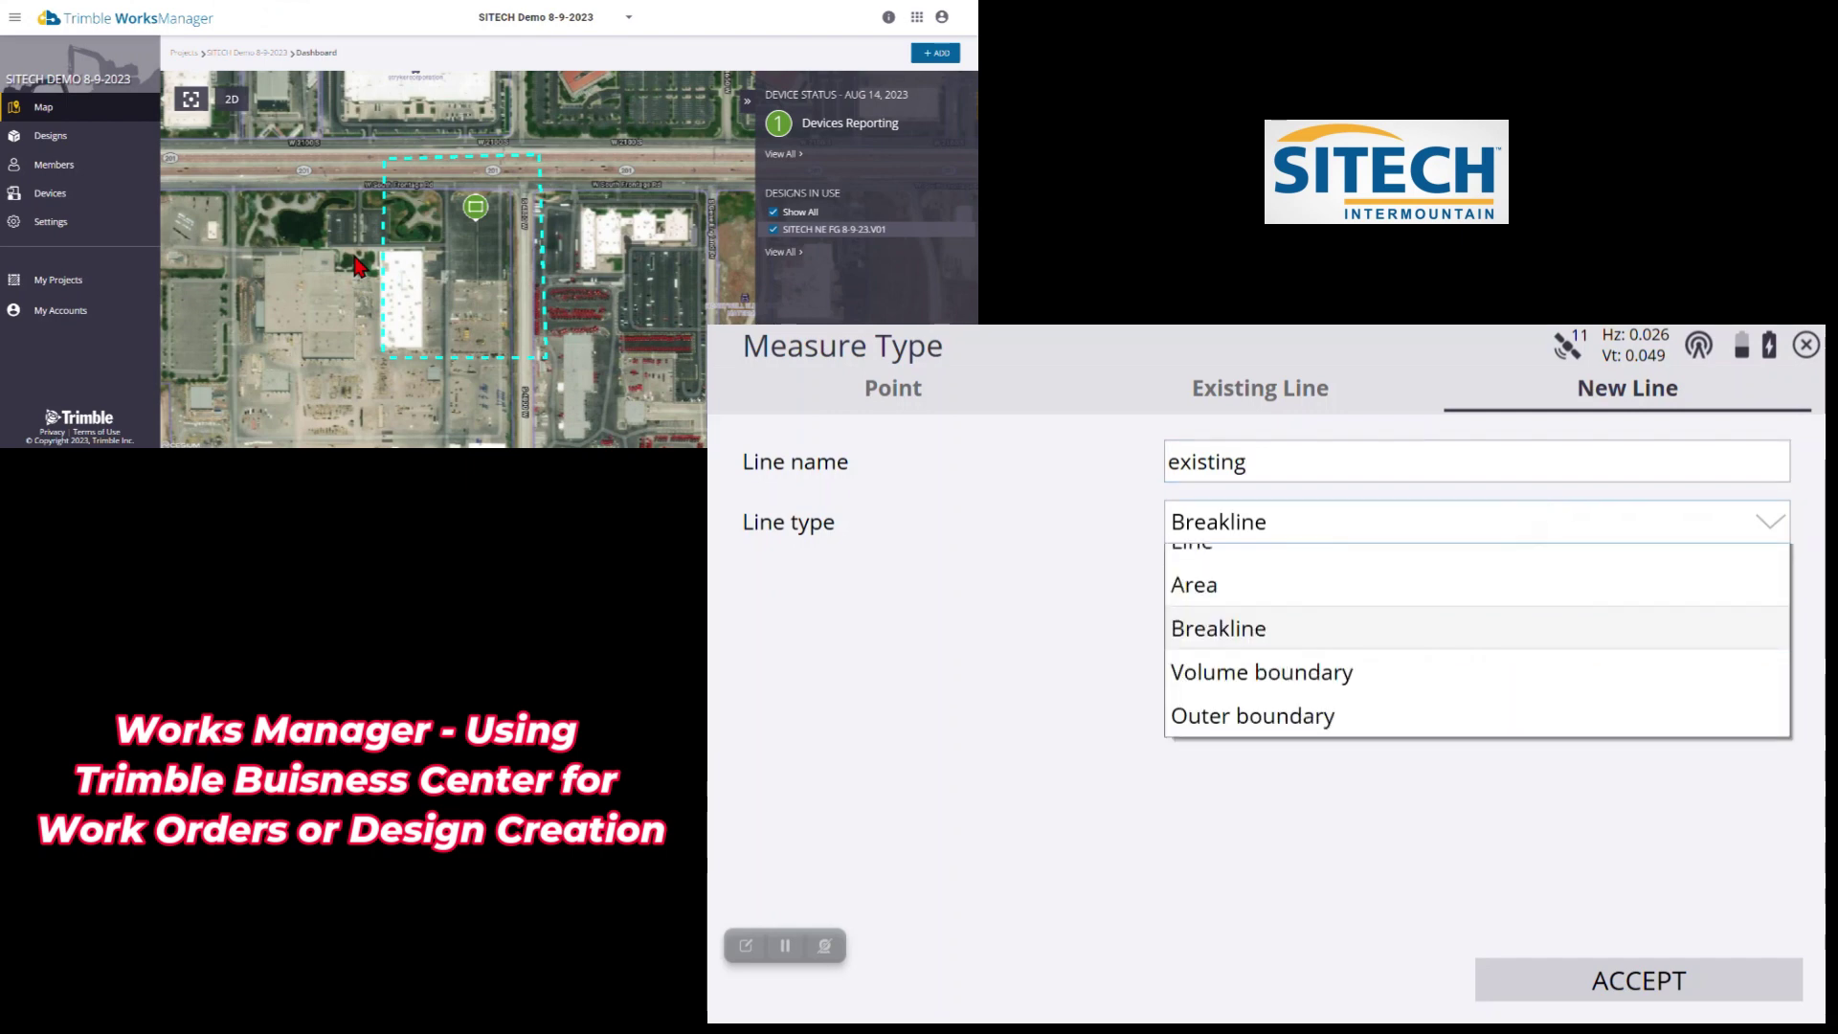
click(1244, 566)
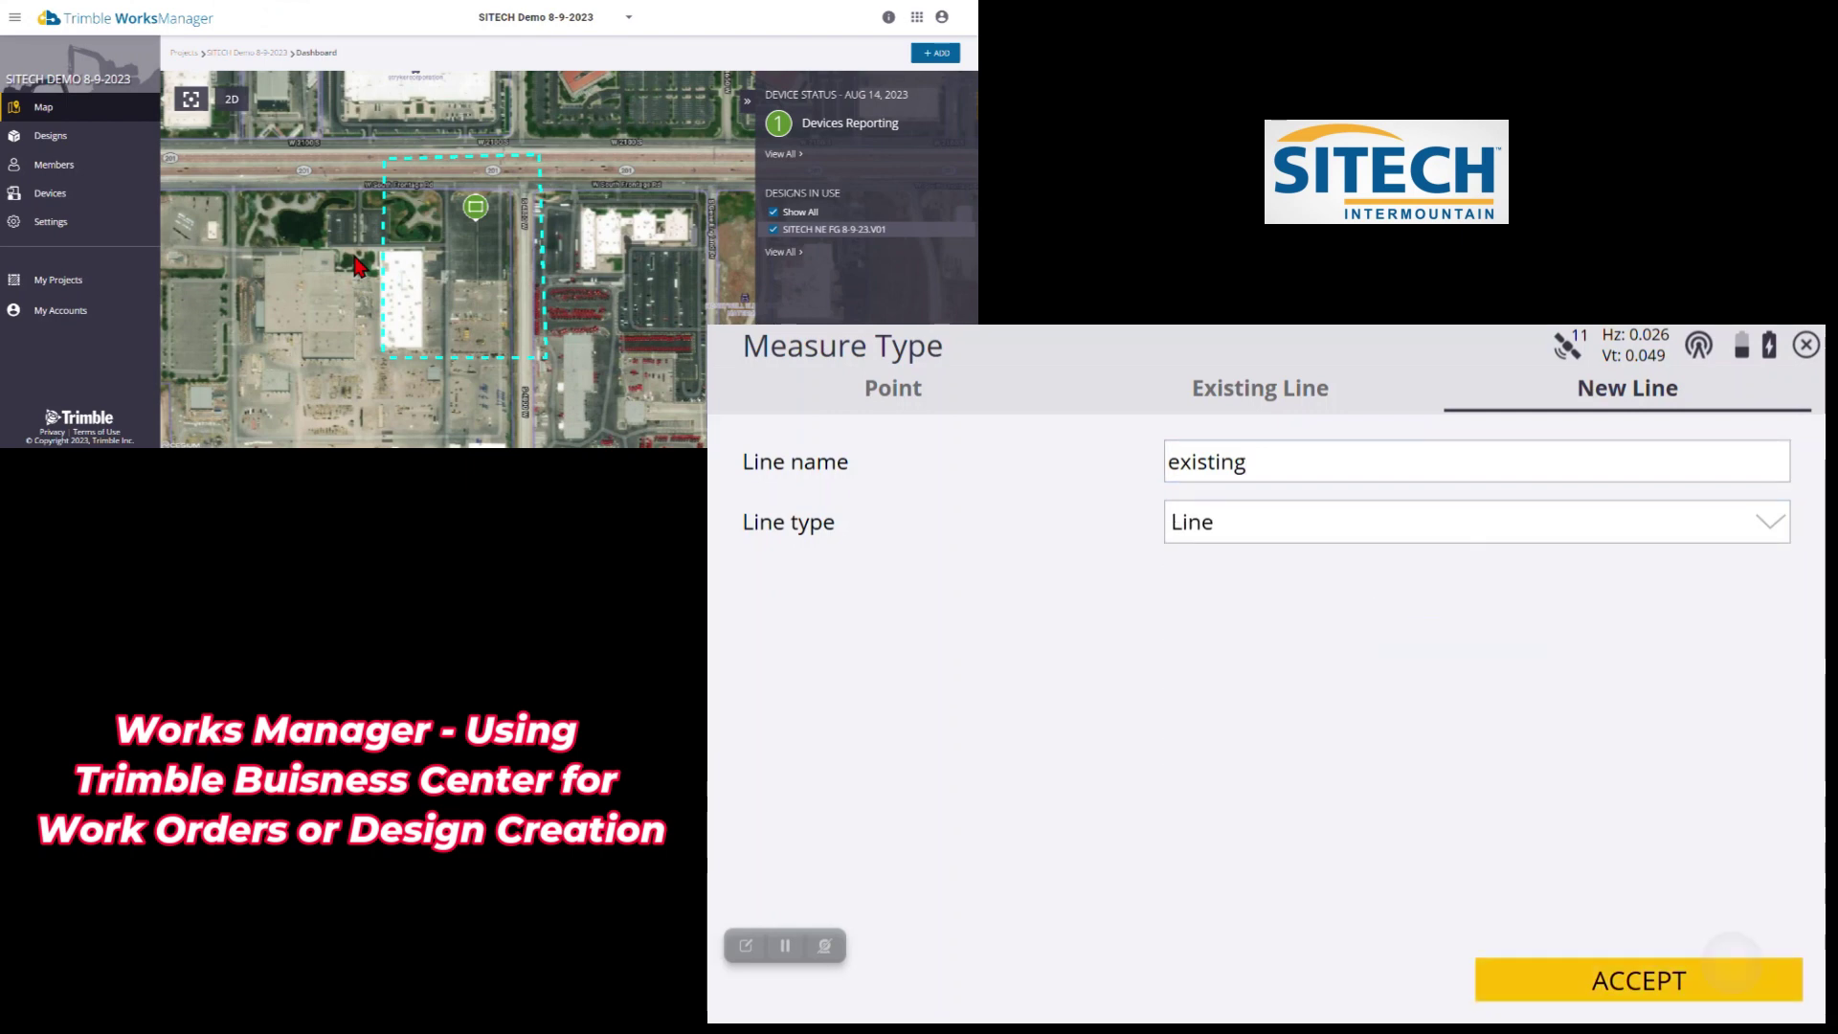
click(1733, 962)
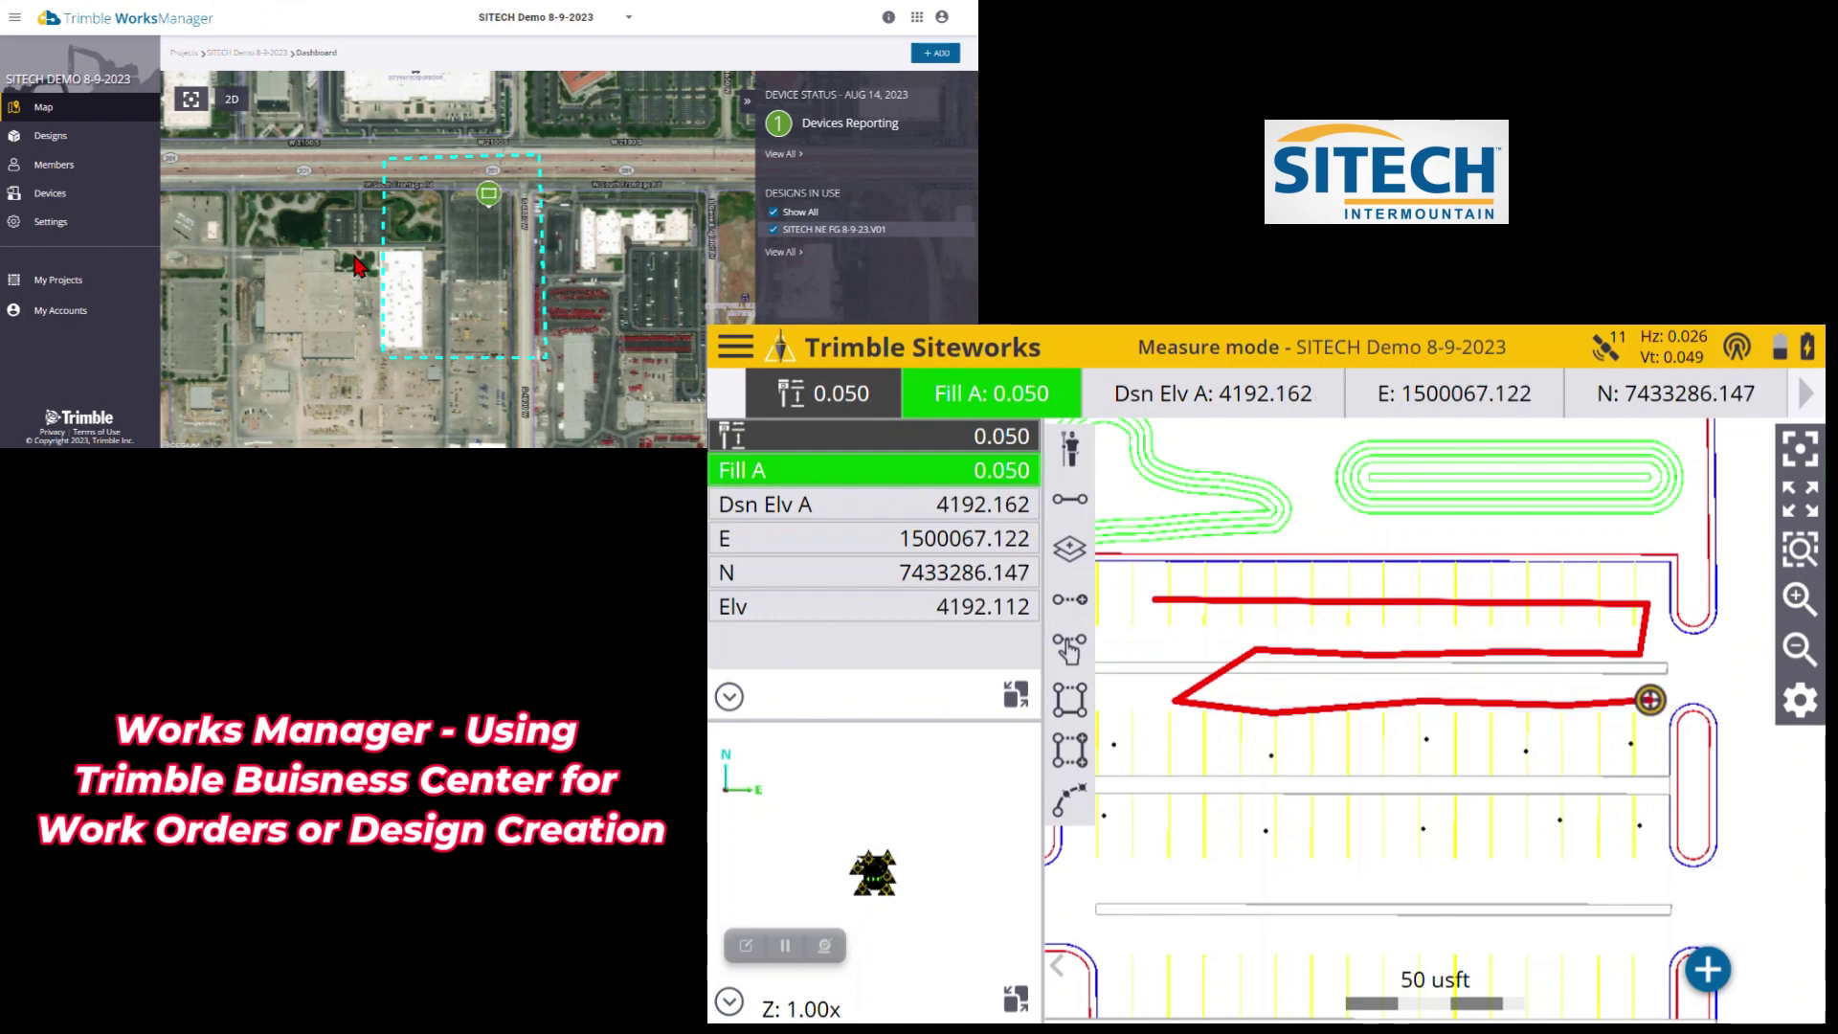
Sync the topo parking lot 81423 work order with WorksManager and dismiss the completion prompt
click(735, 347)
click(824, 487)
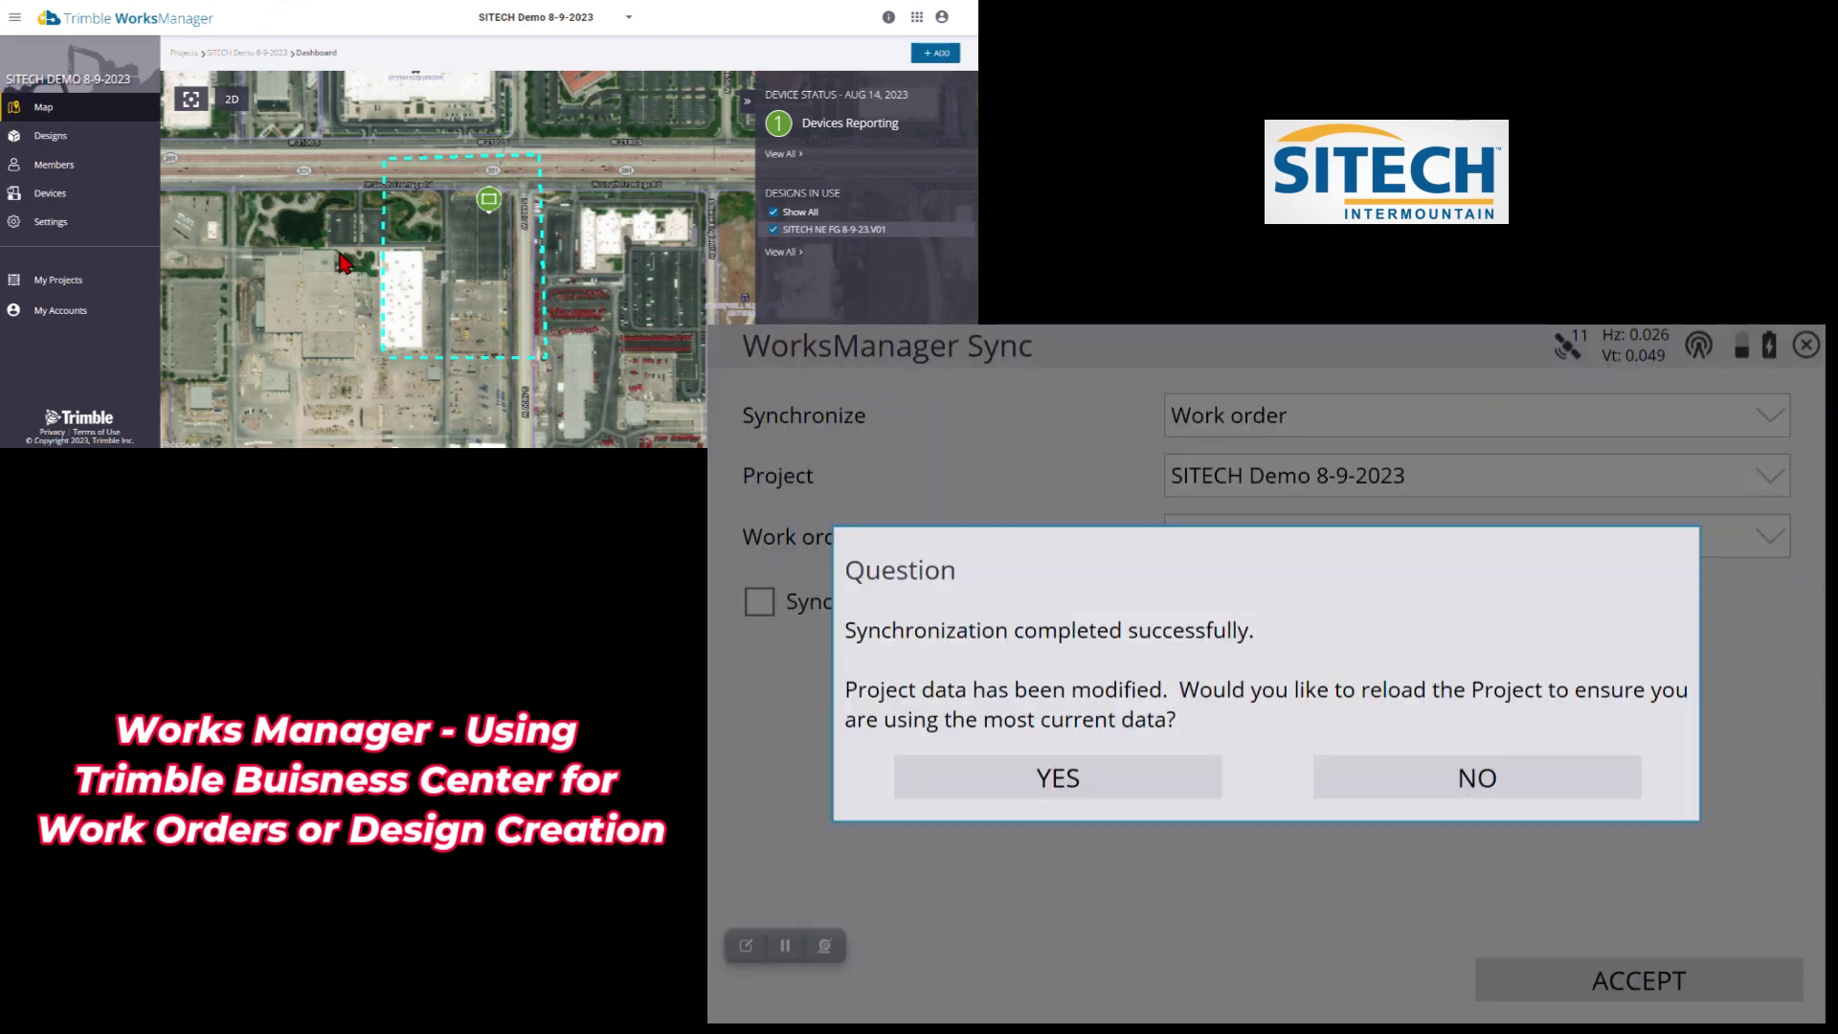
click(1476, 777)
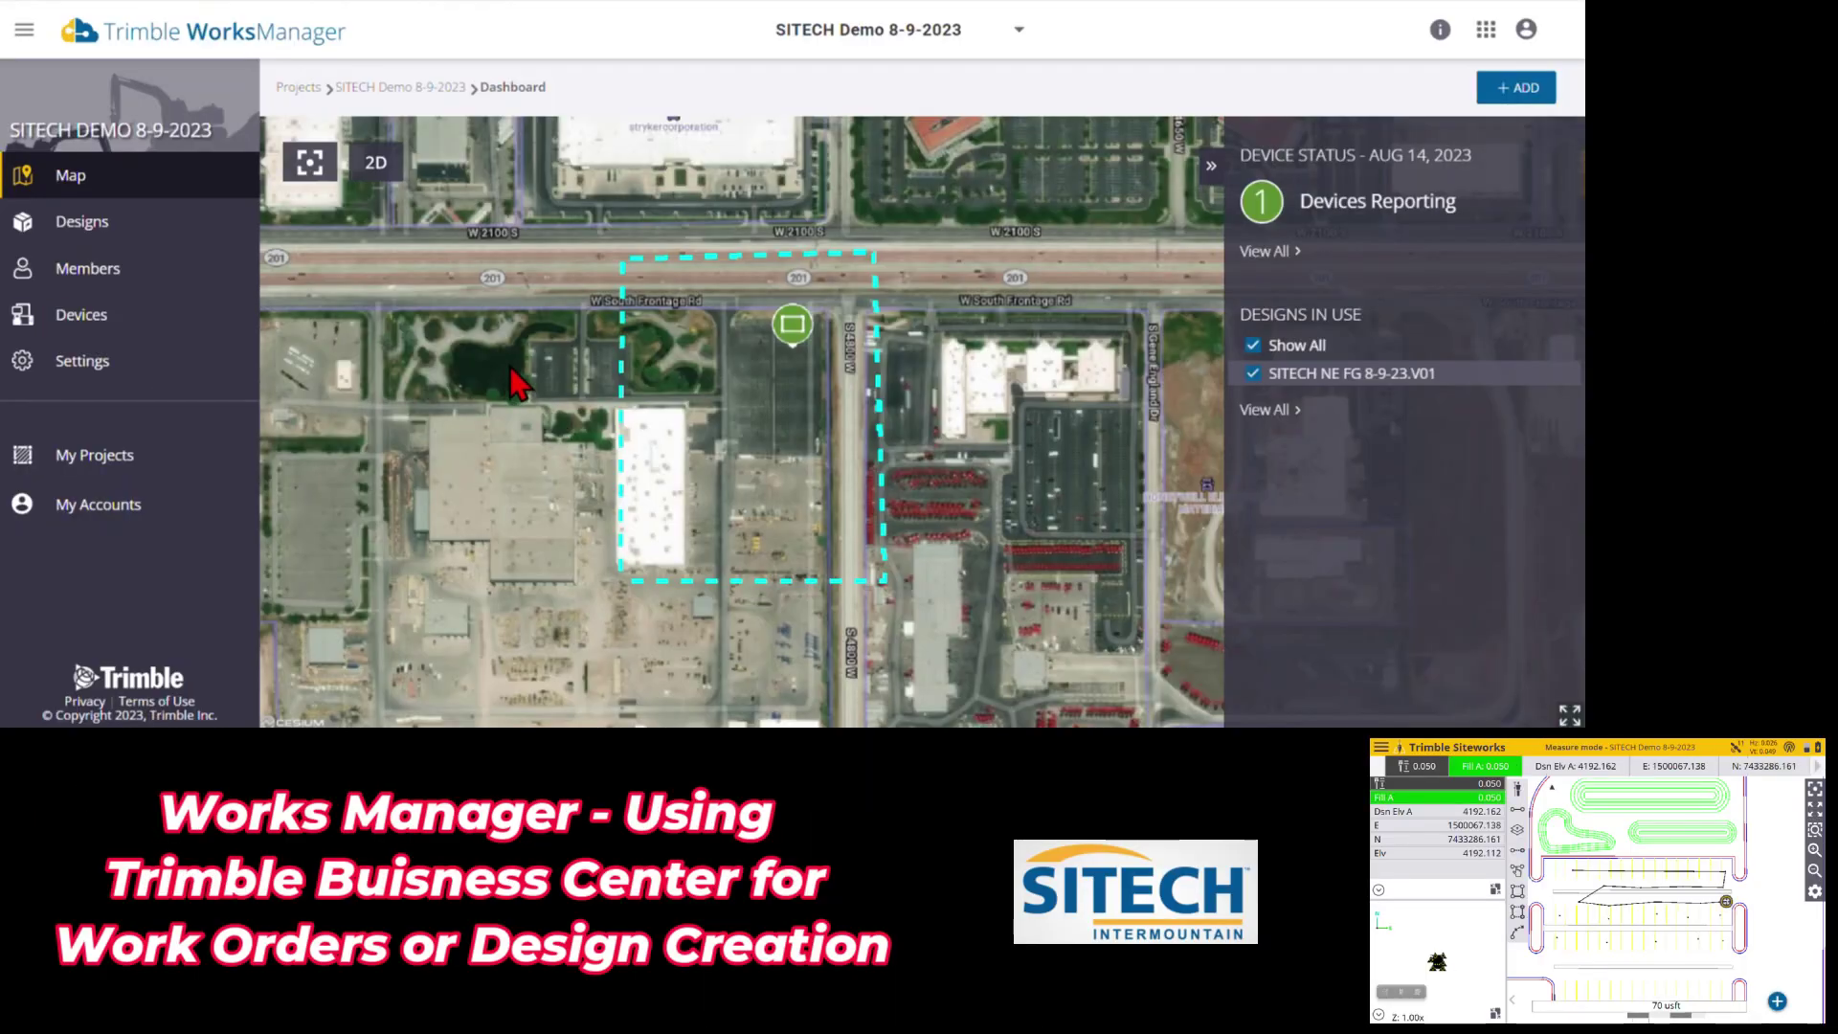
Reload the dashboard, confirm the tablet reports design SITECH NE FG 8-9-23.V01, and list the devices
scroll(504, 364, down, 3)
drag(545, 390, 689, 385)
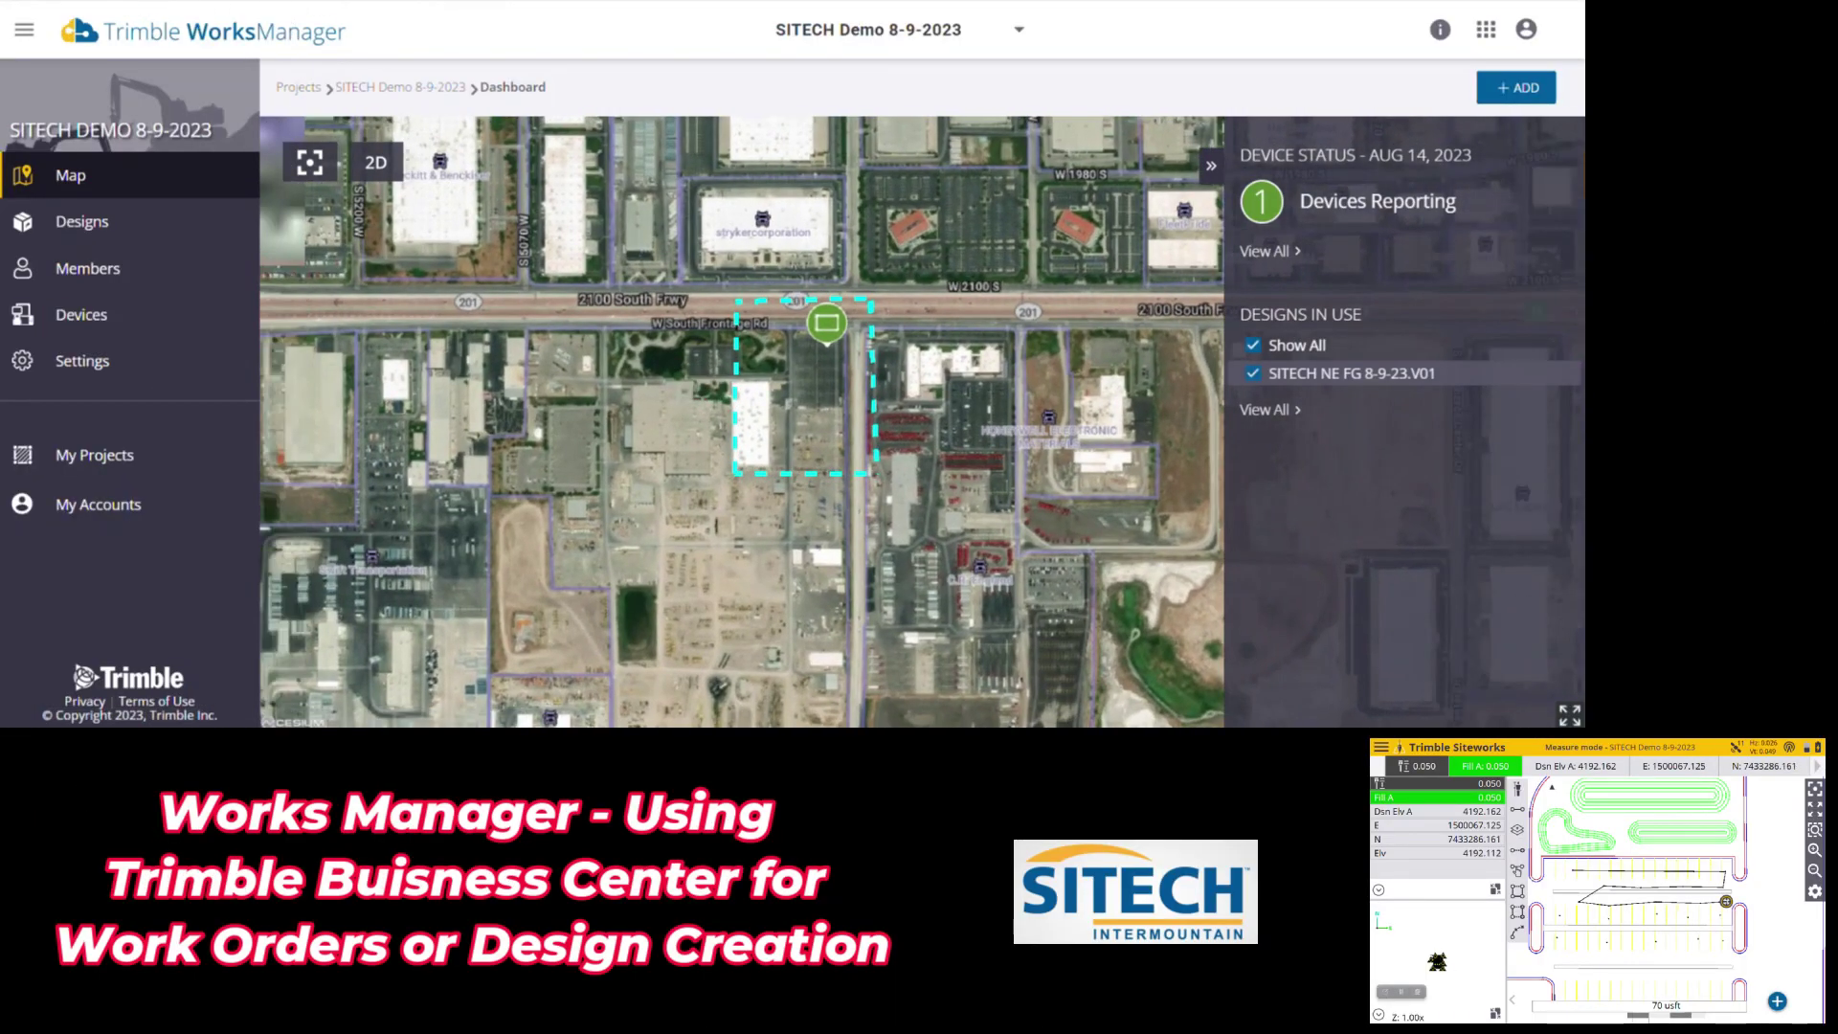
key(F5)
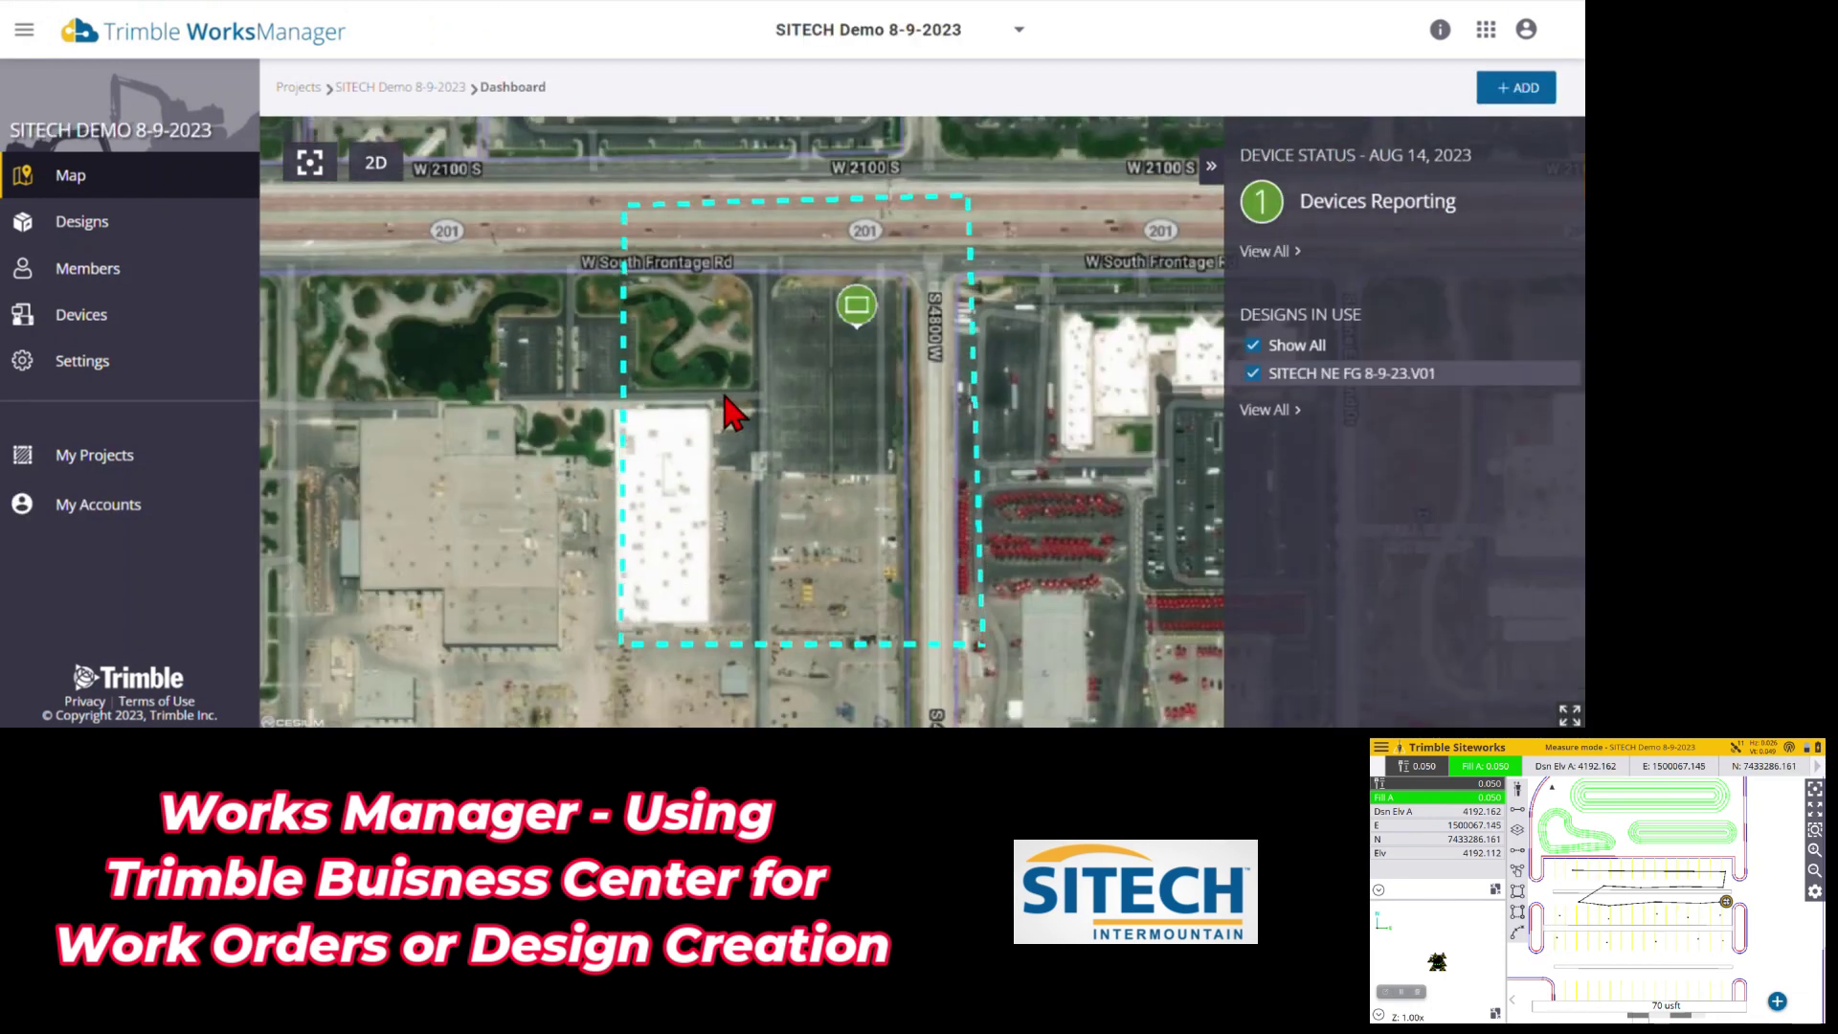
click(856, 308)
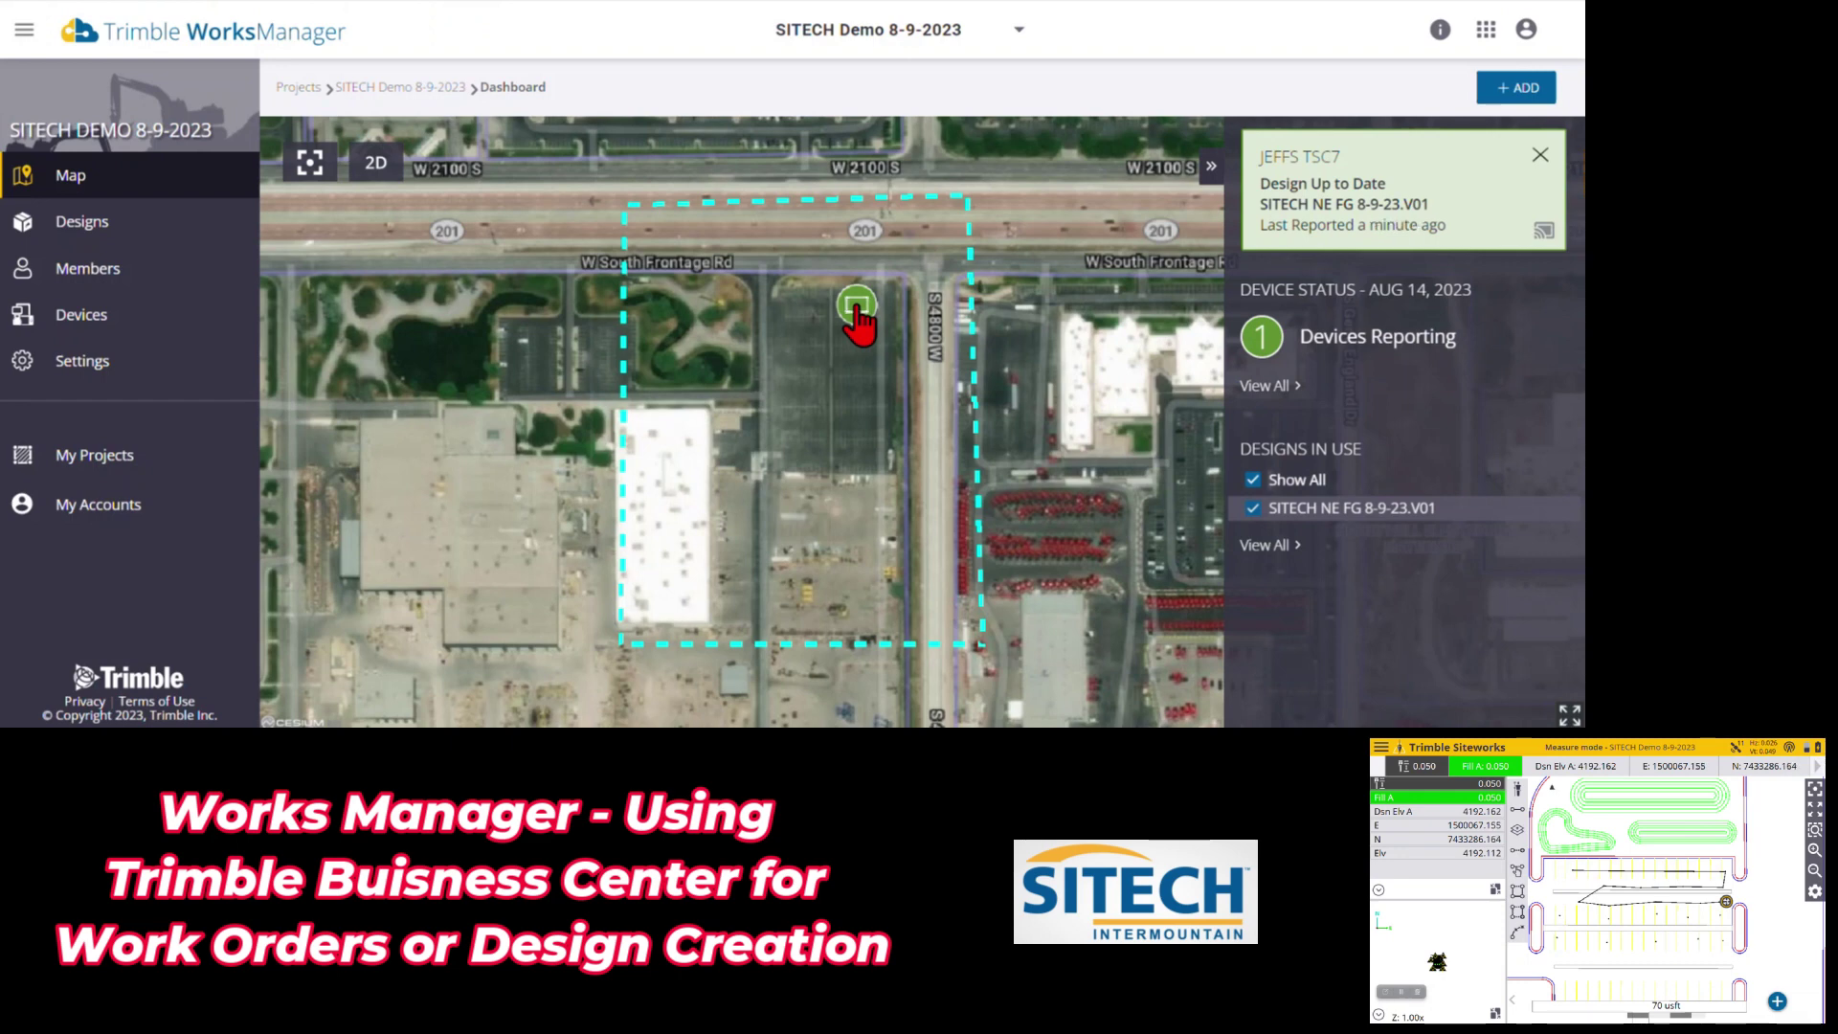
click(107, 325)
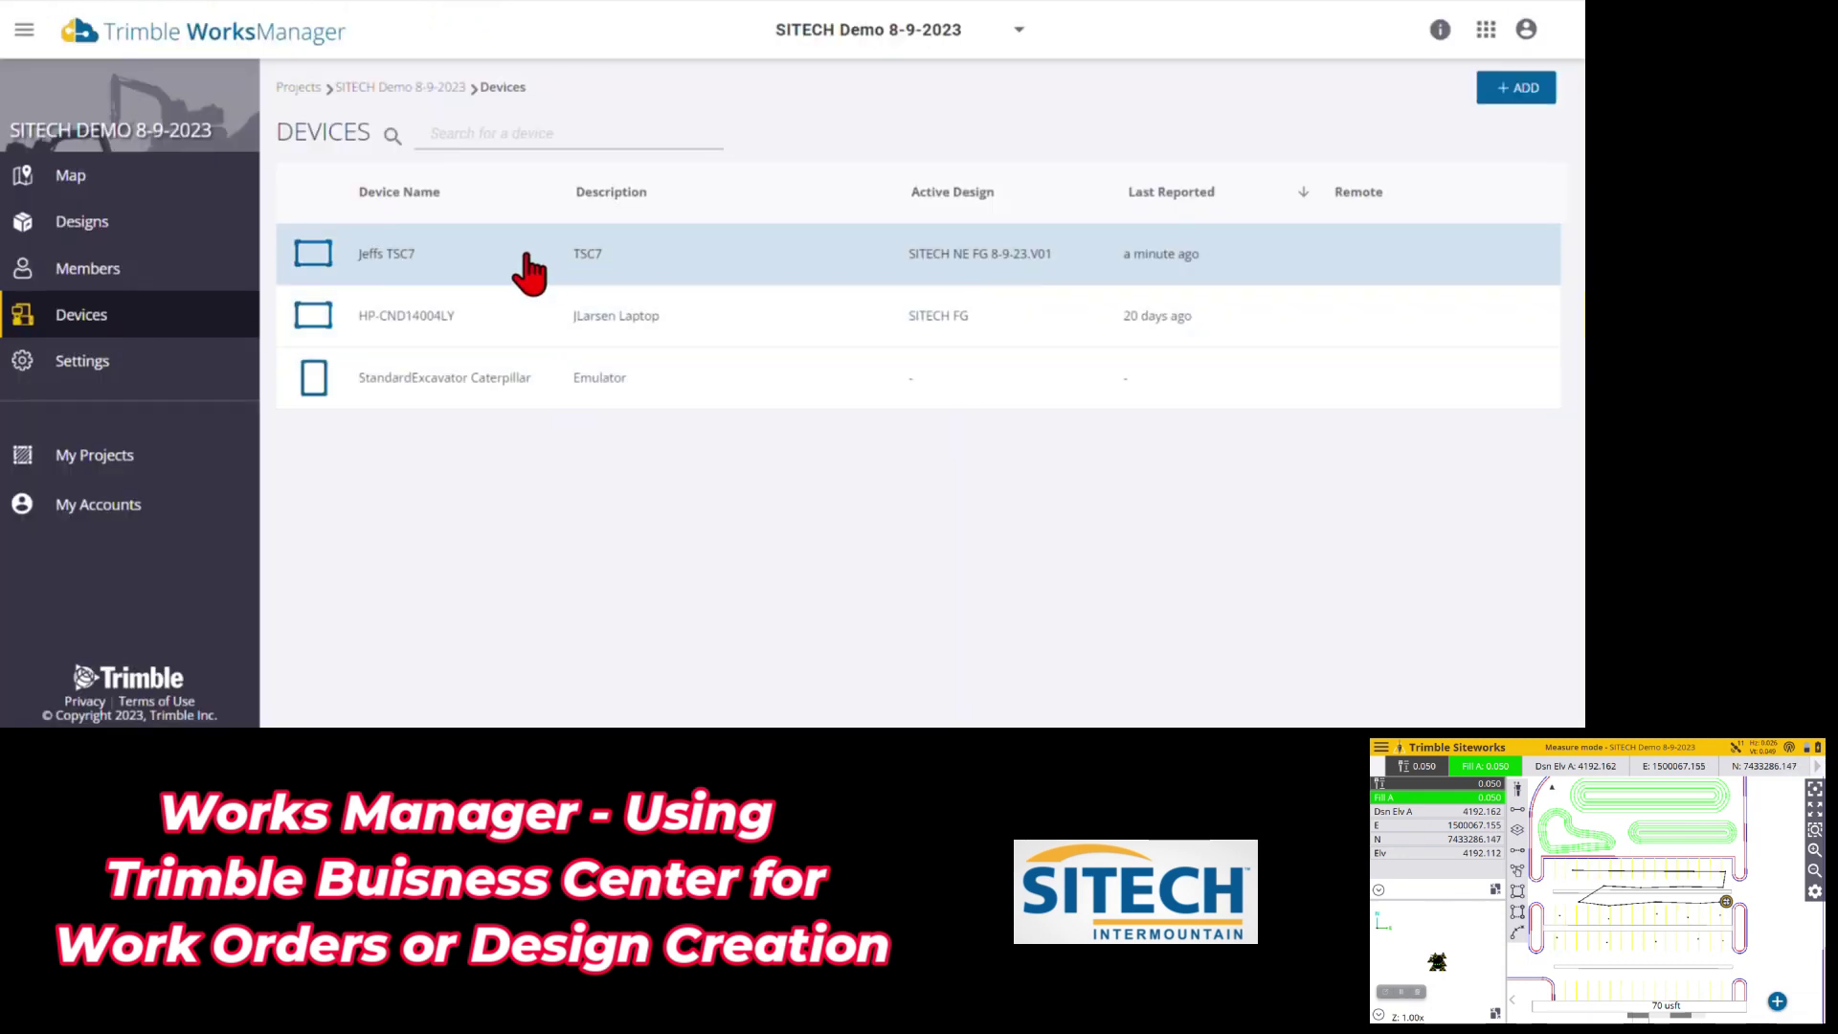
Download the topo parking lot 81423 work order (4.8 KB) from the TSC7 tablet's field data
click(426, 268)
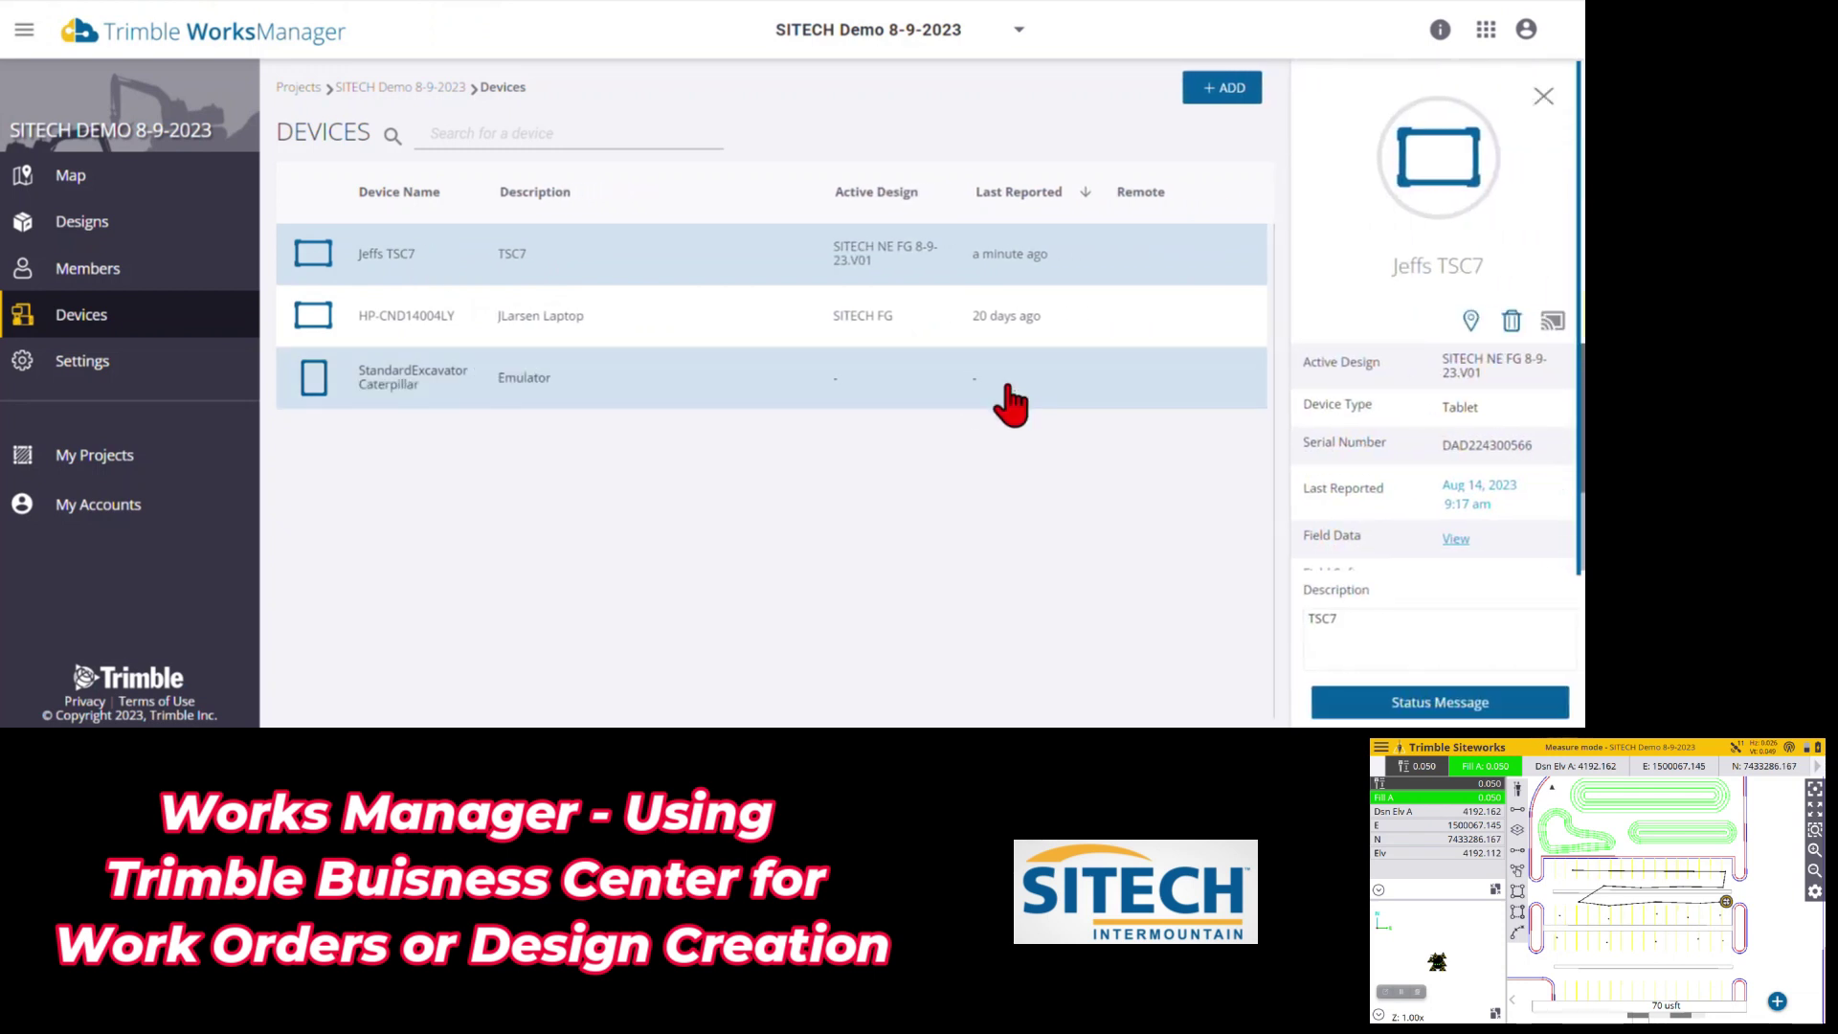
click(1452, 523)
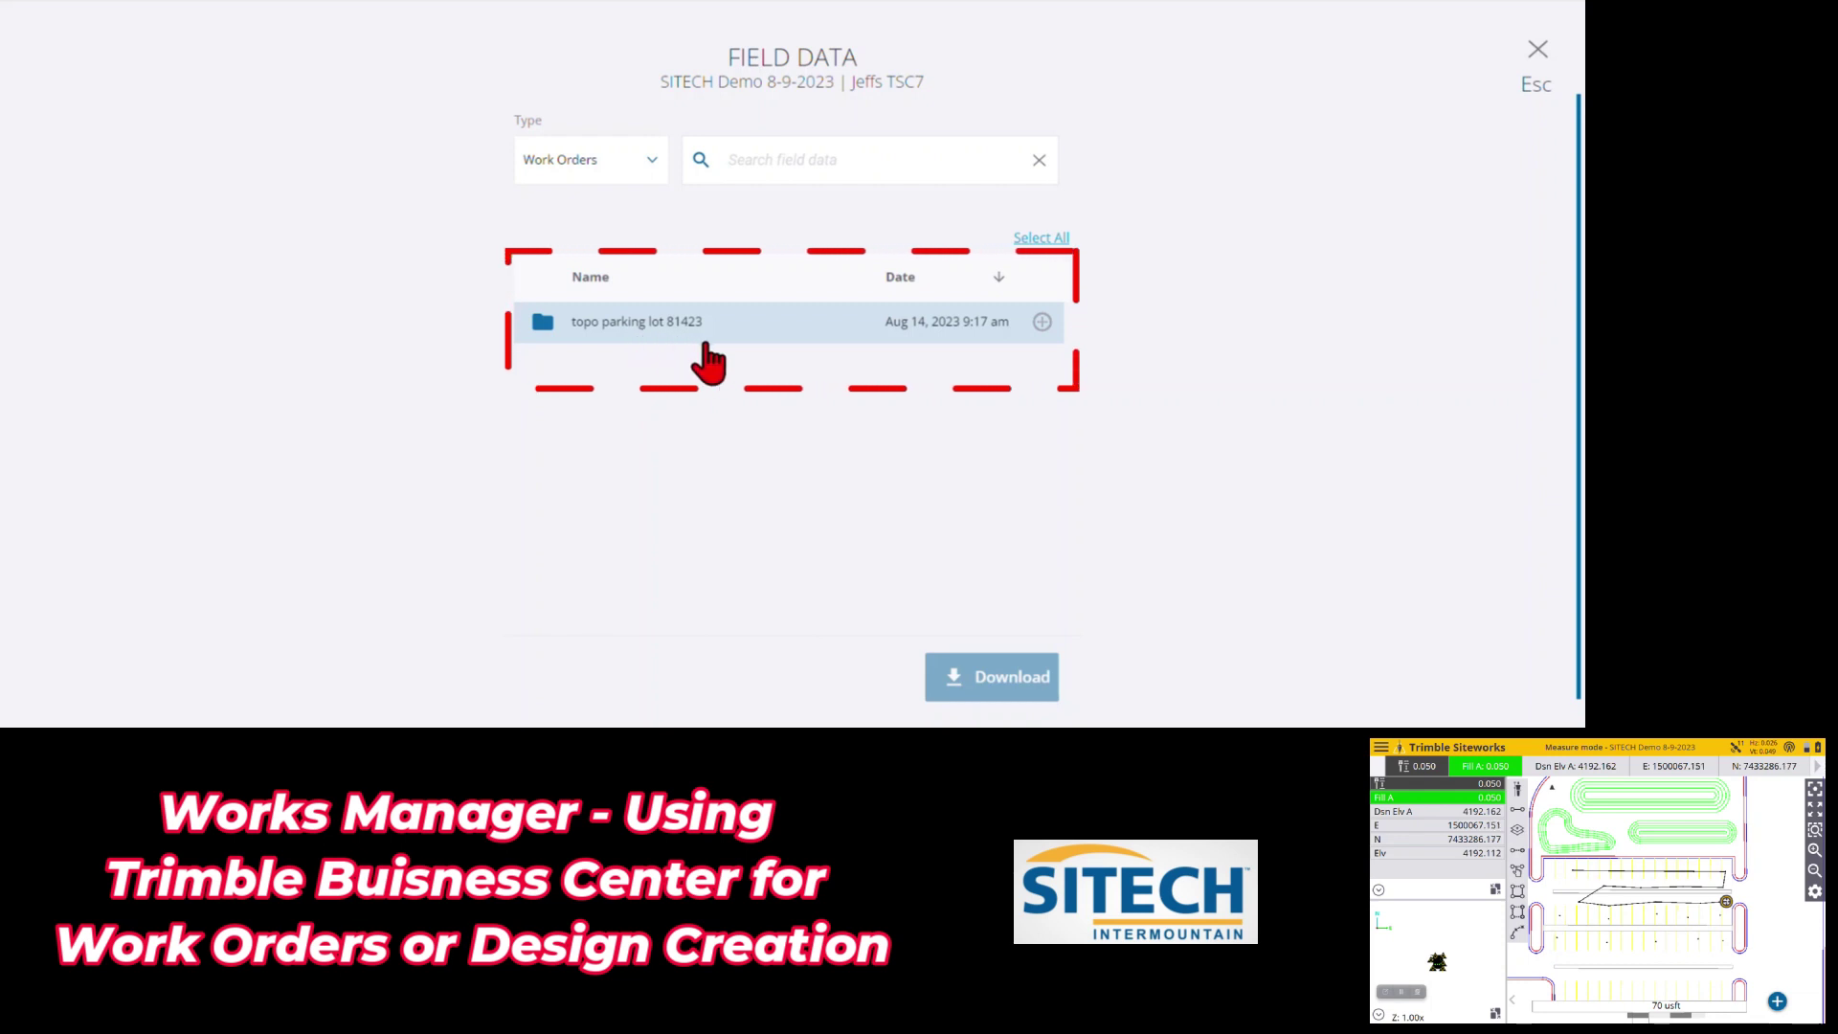
click(1042, 323)
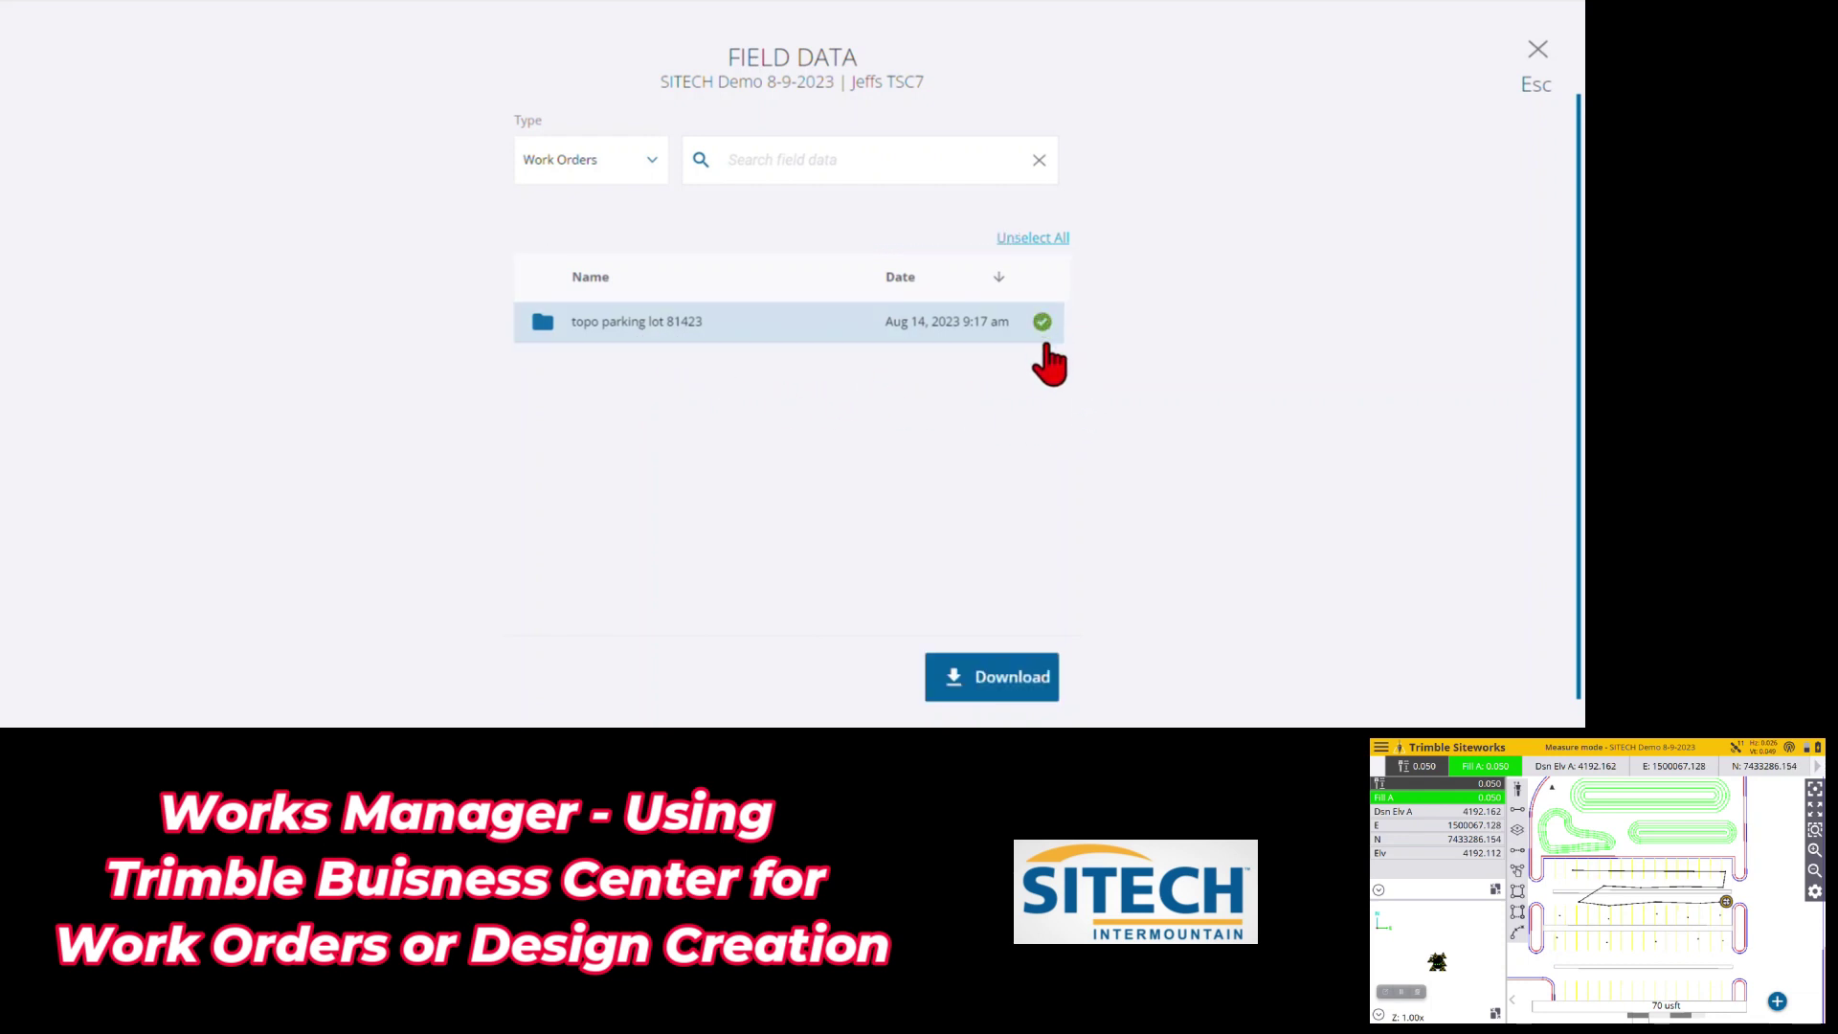
click(996, 680)
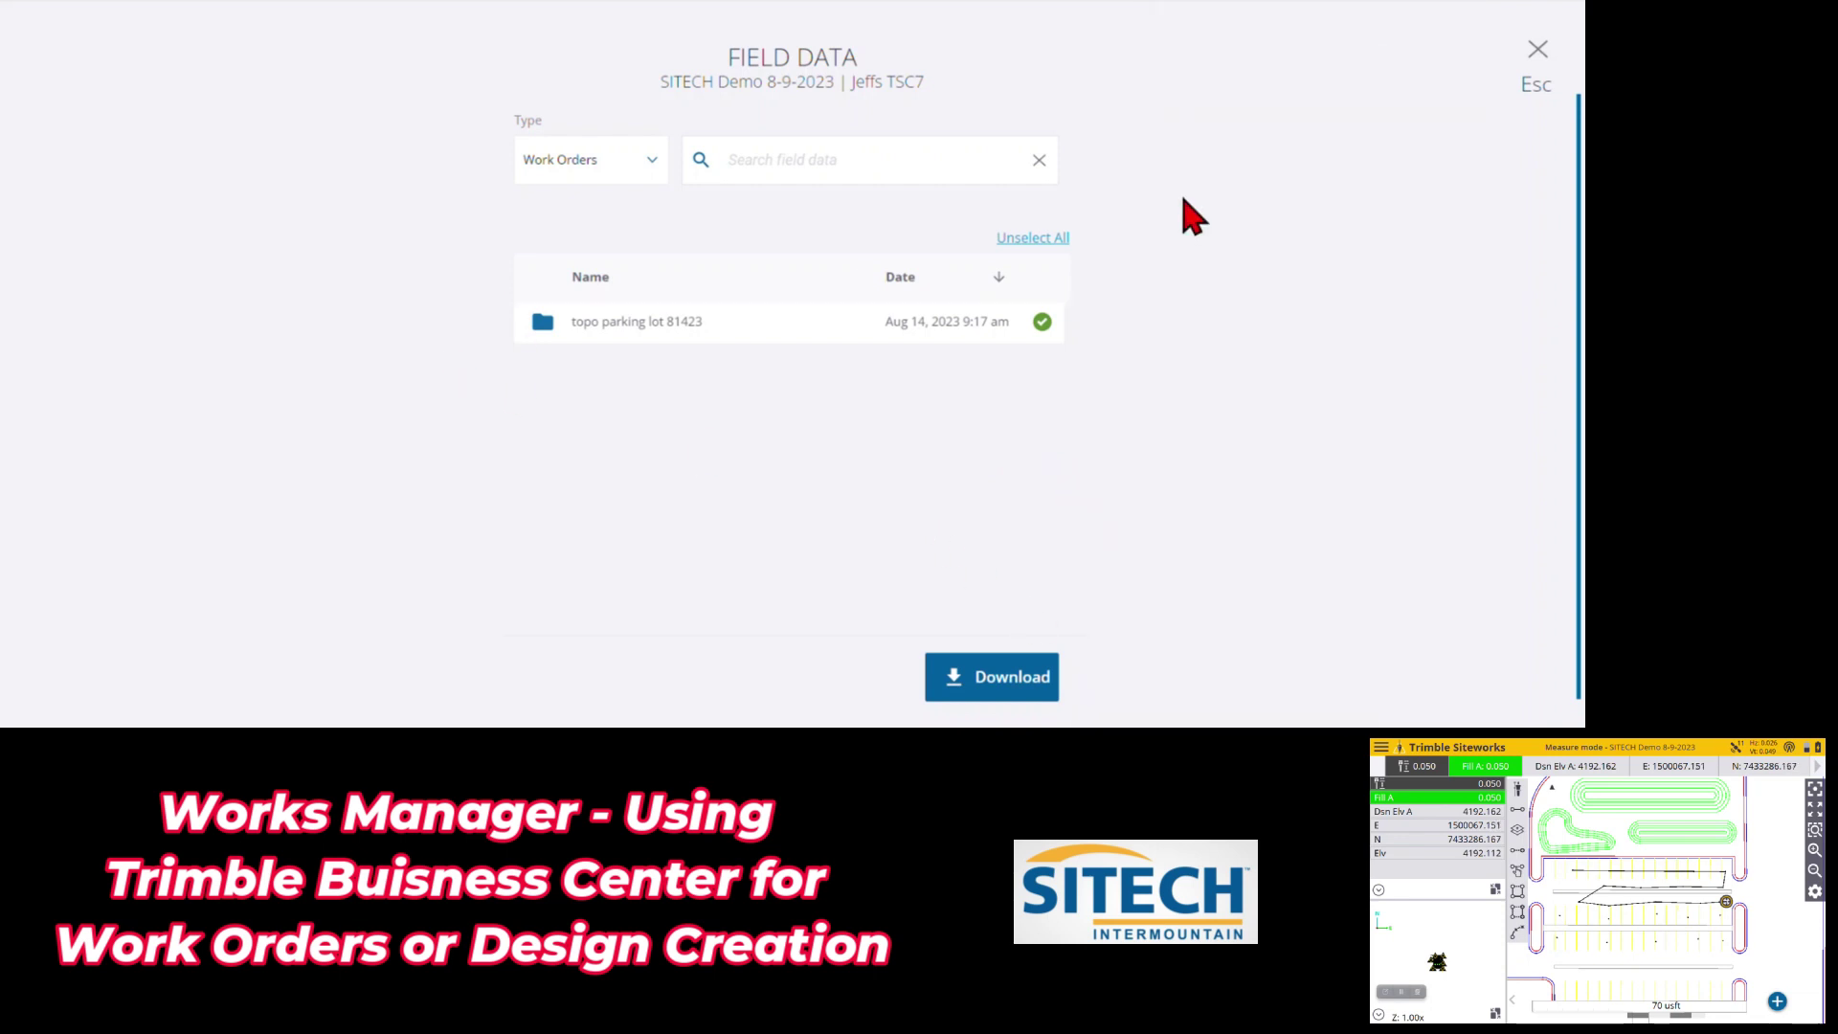
click(1536, 51)
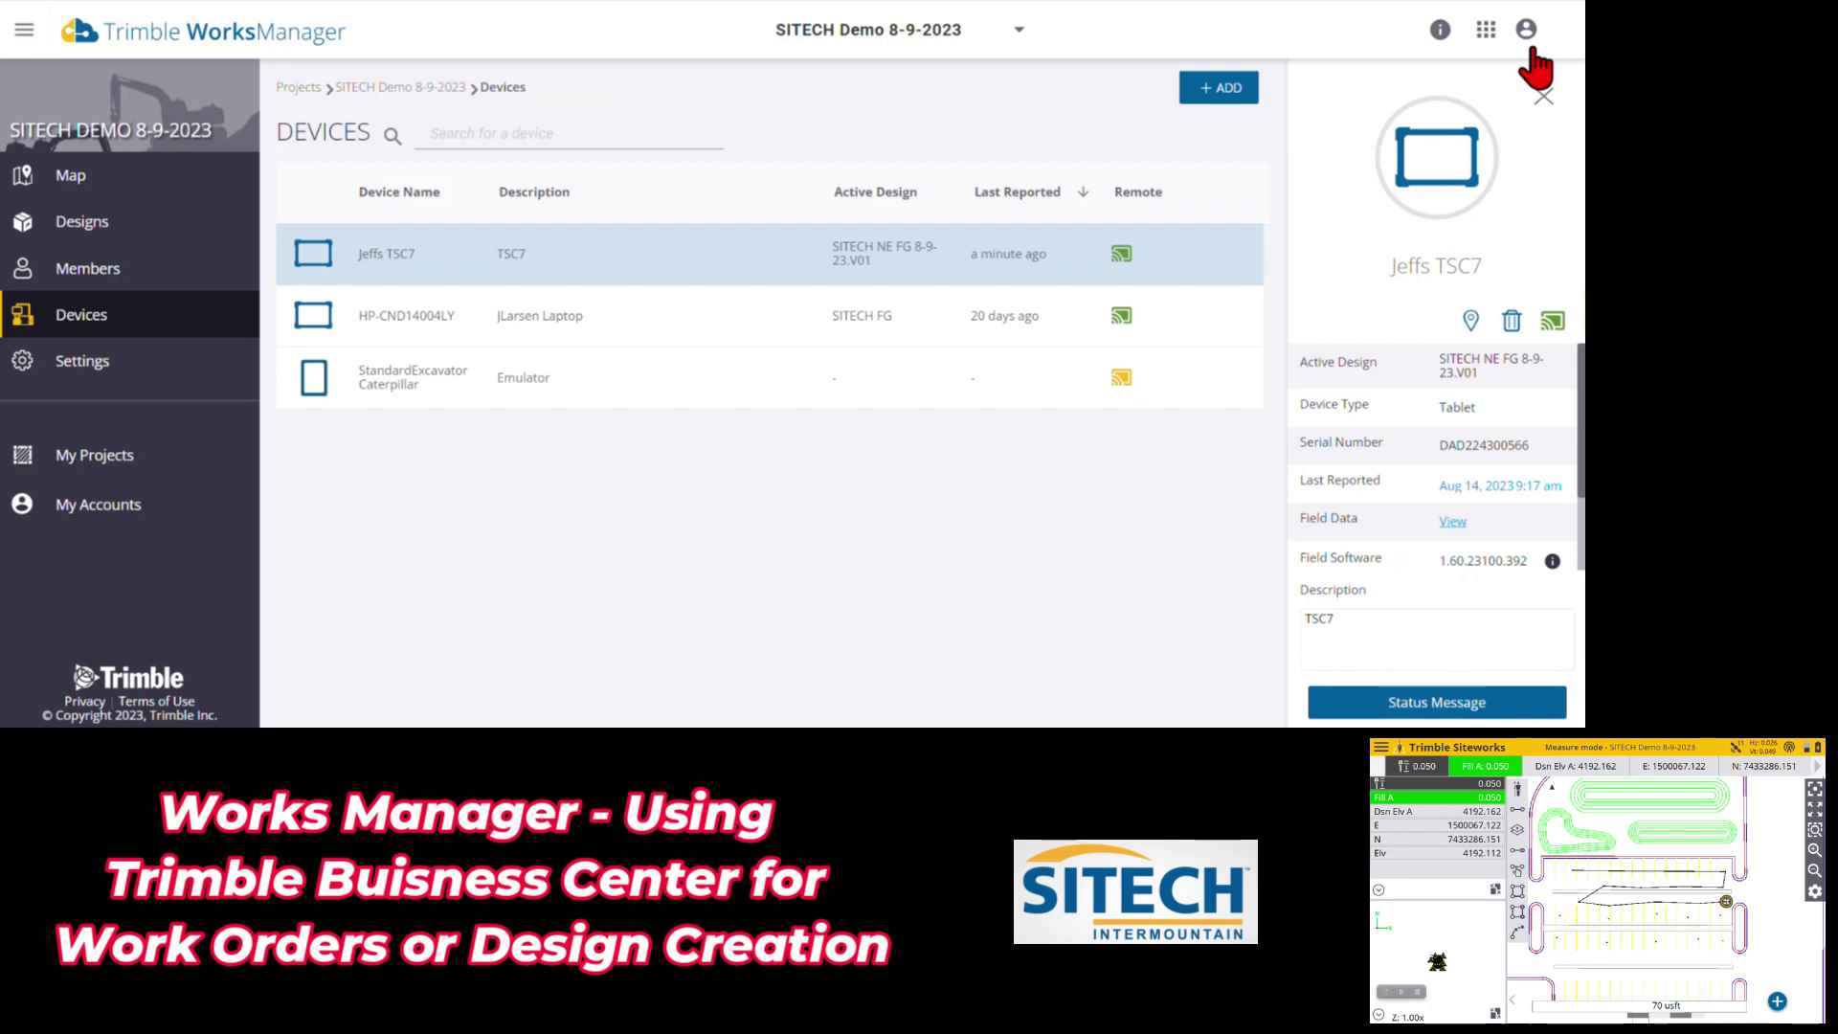
Return to the project map dashboard and center the site on the satellite map
click(99, 192)
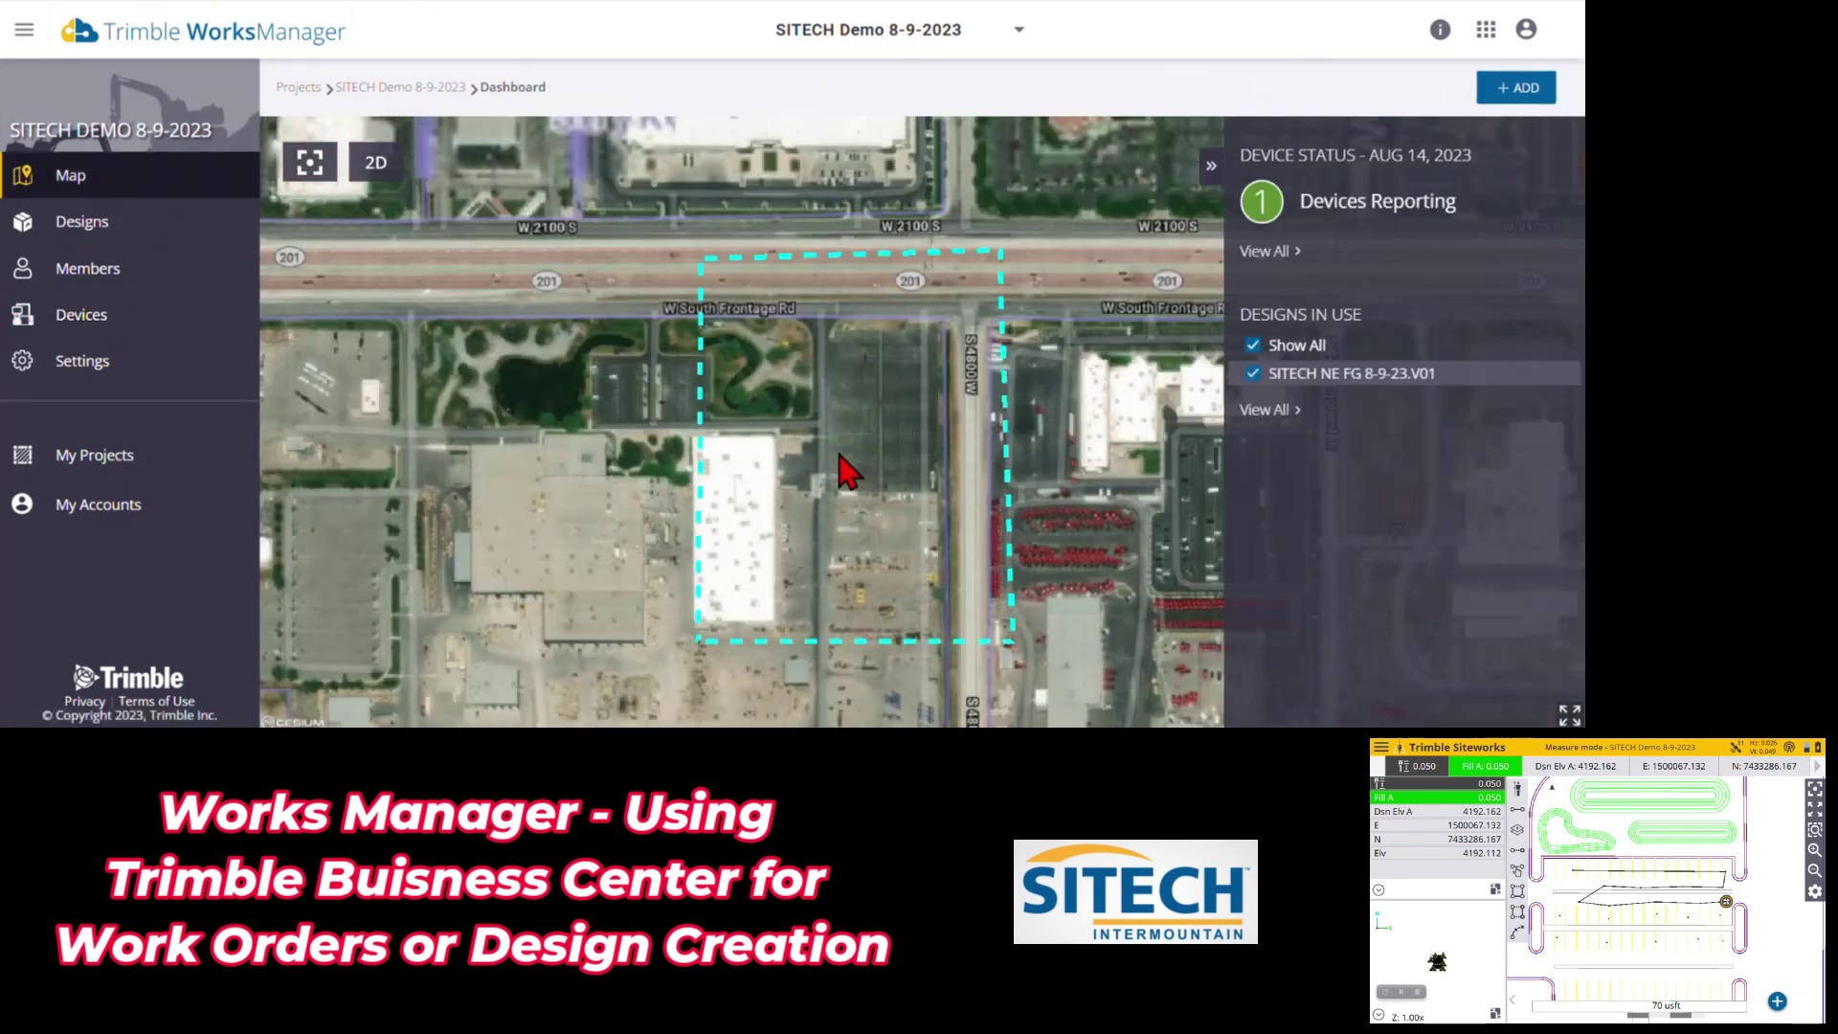
drag(840, 470, 823, 429)
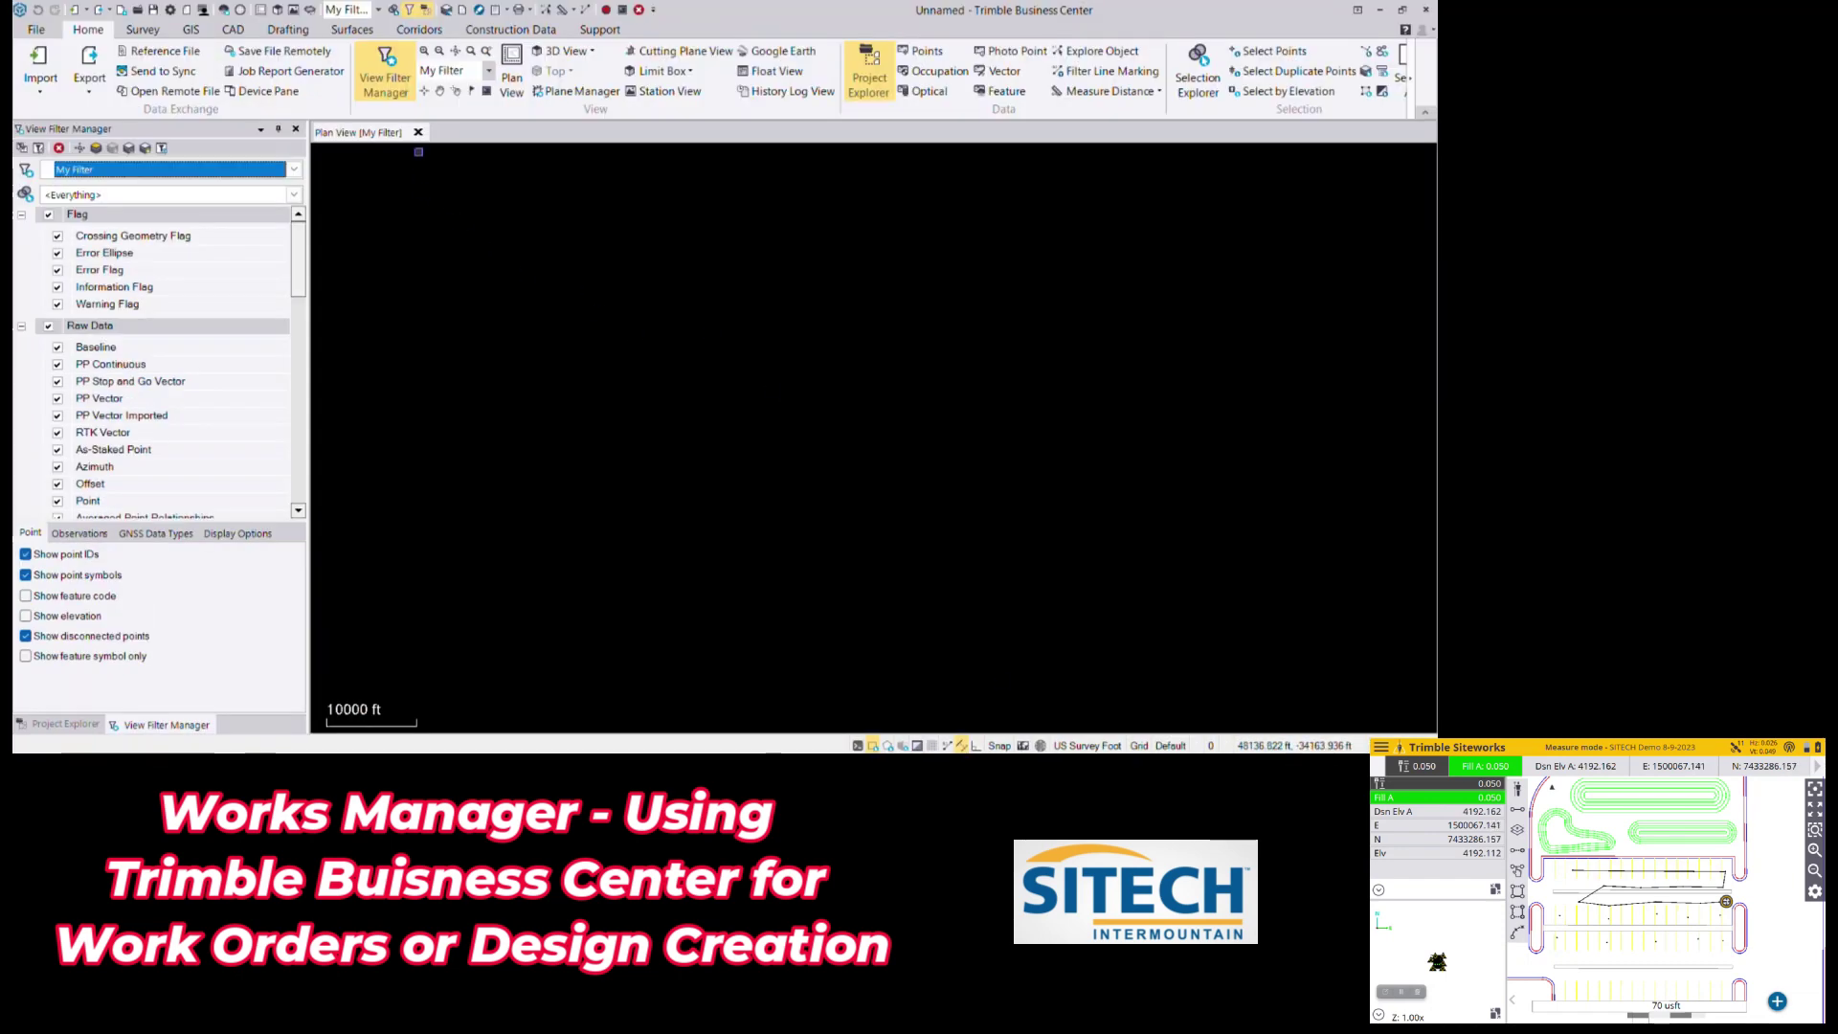
Link the job to the SITECH Demo 8-9-2023 WorksManager project using the demo dealer account
click(519, 32)
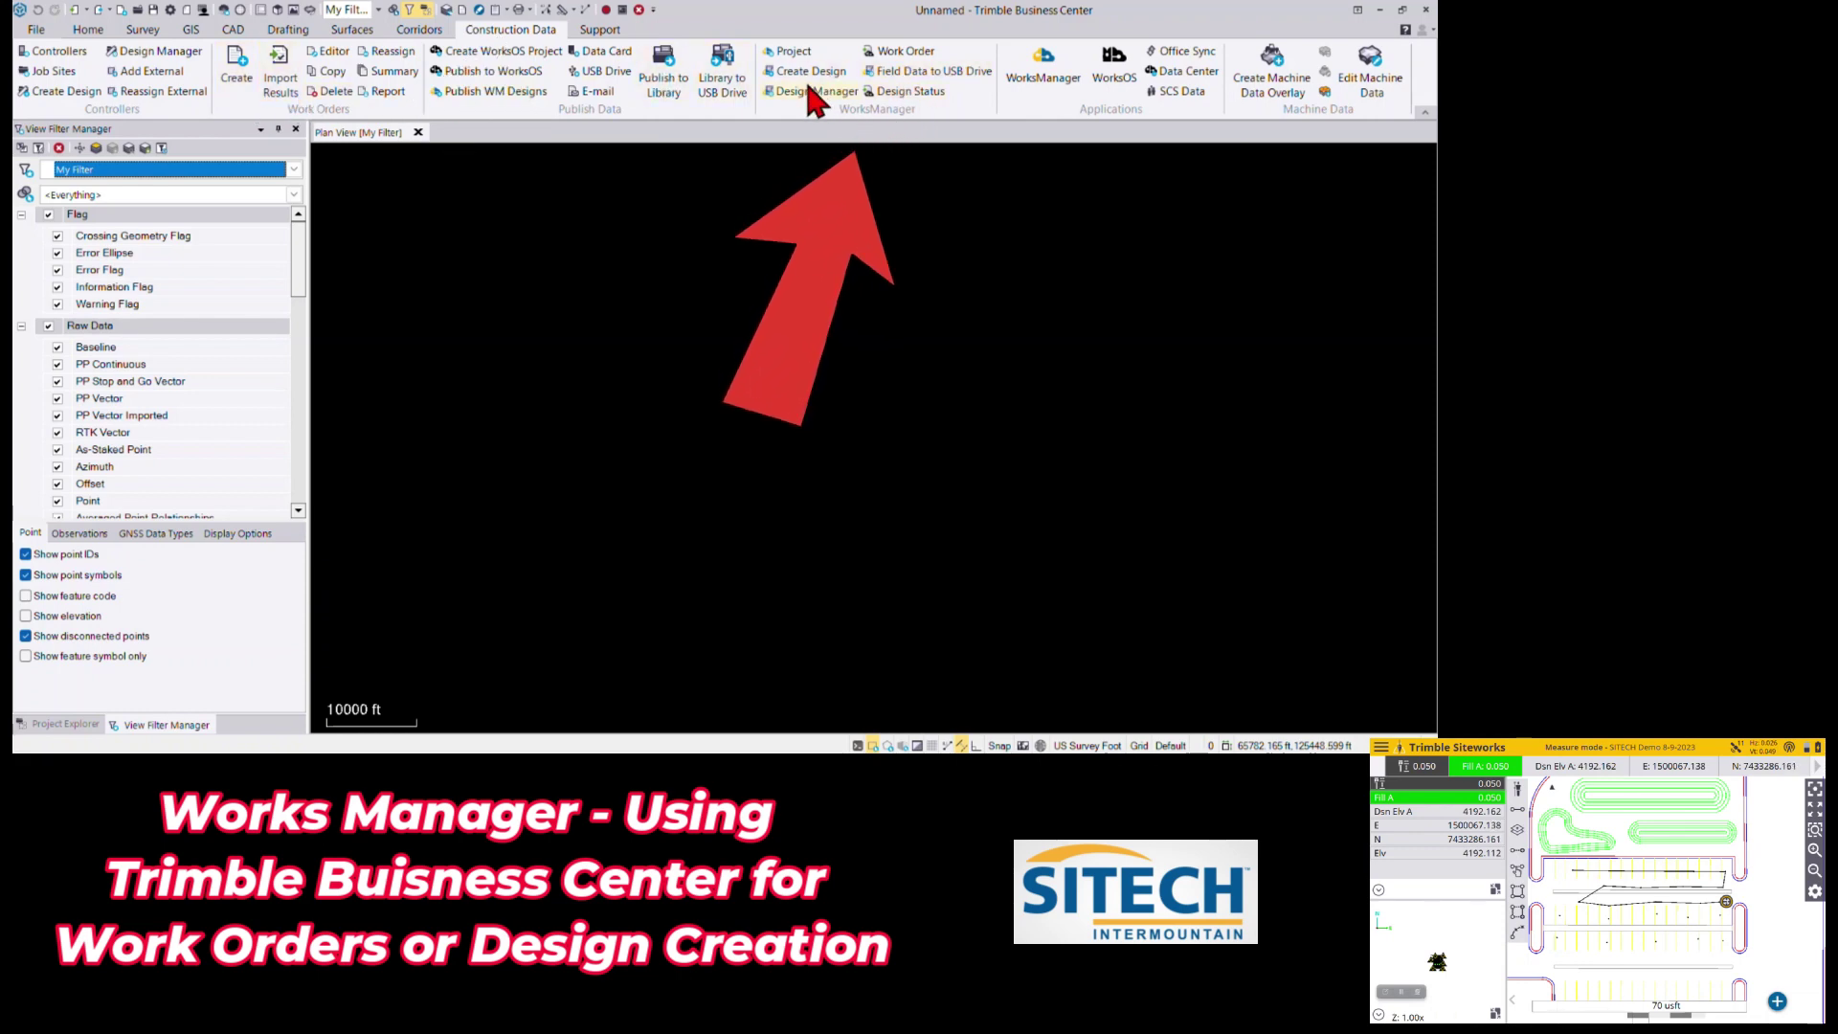
click(789, 54)
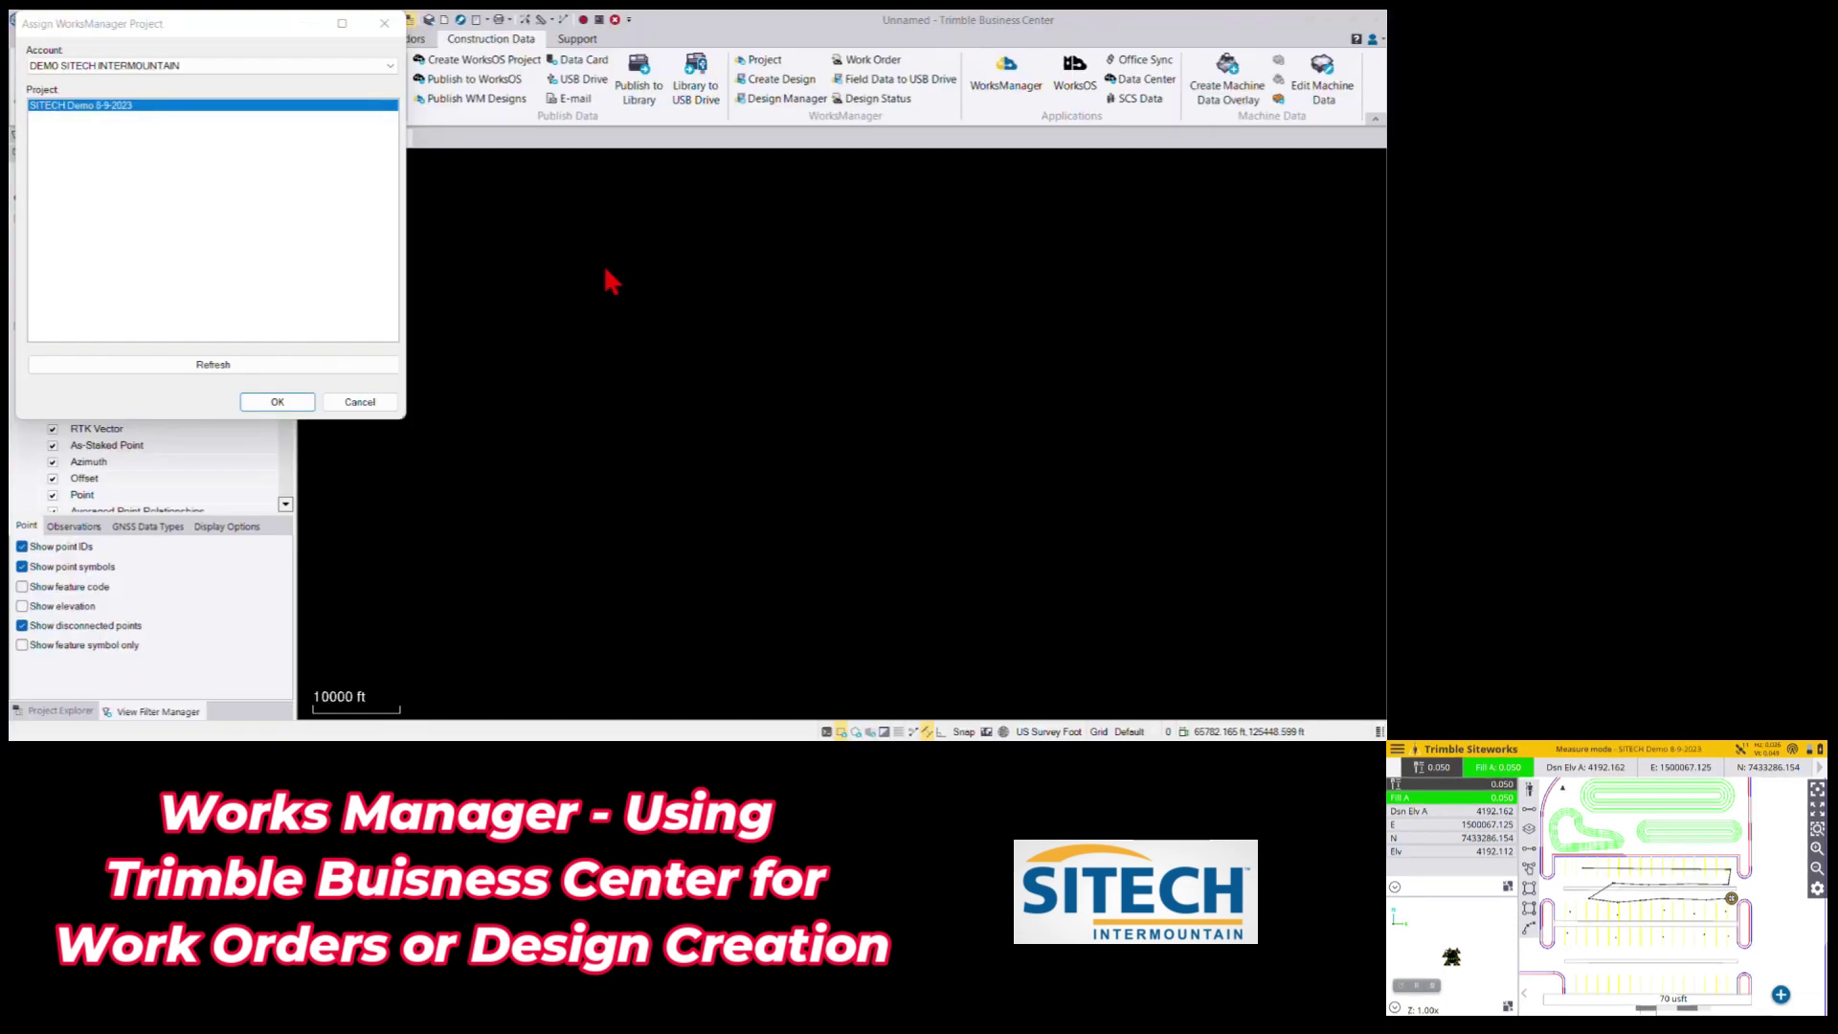
click(389, 64)
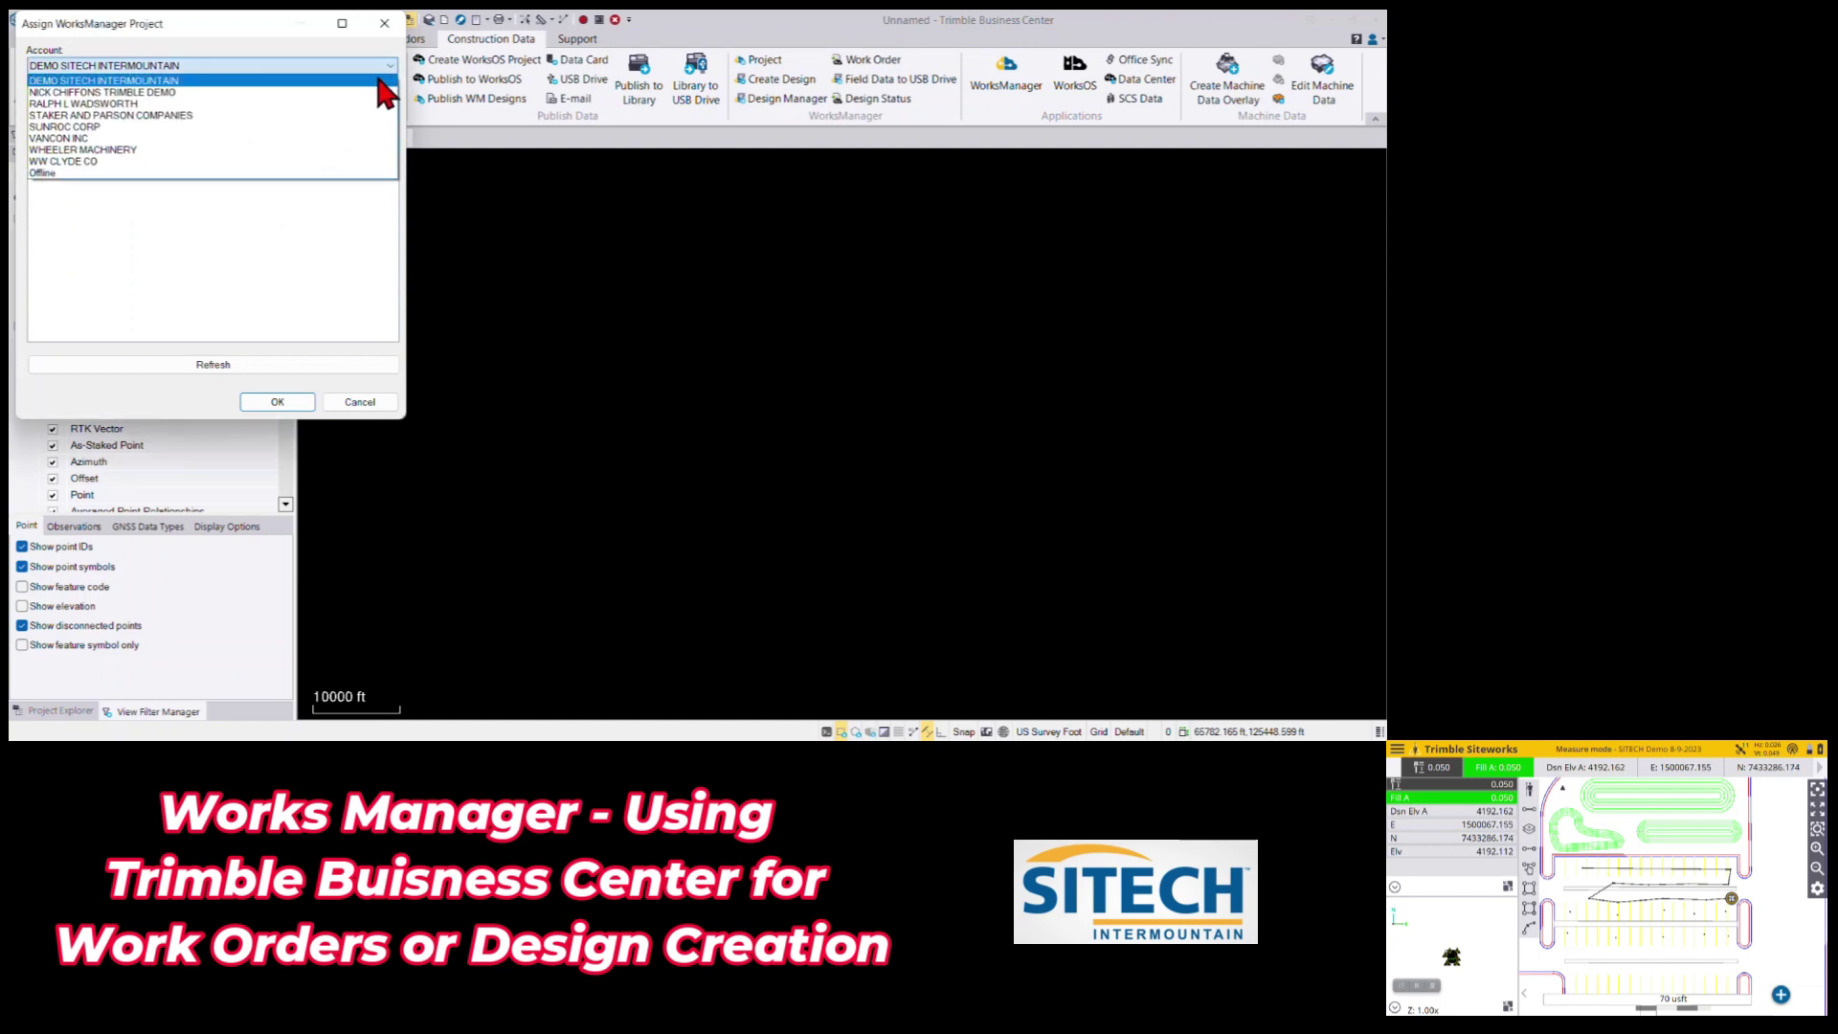
click(379, 81)
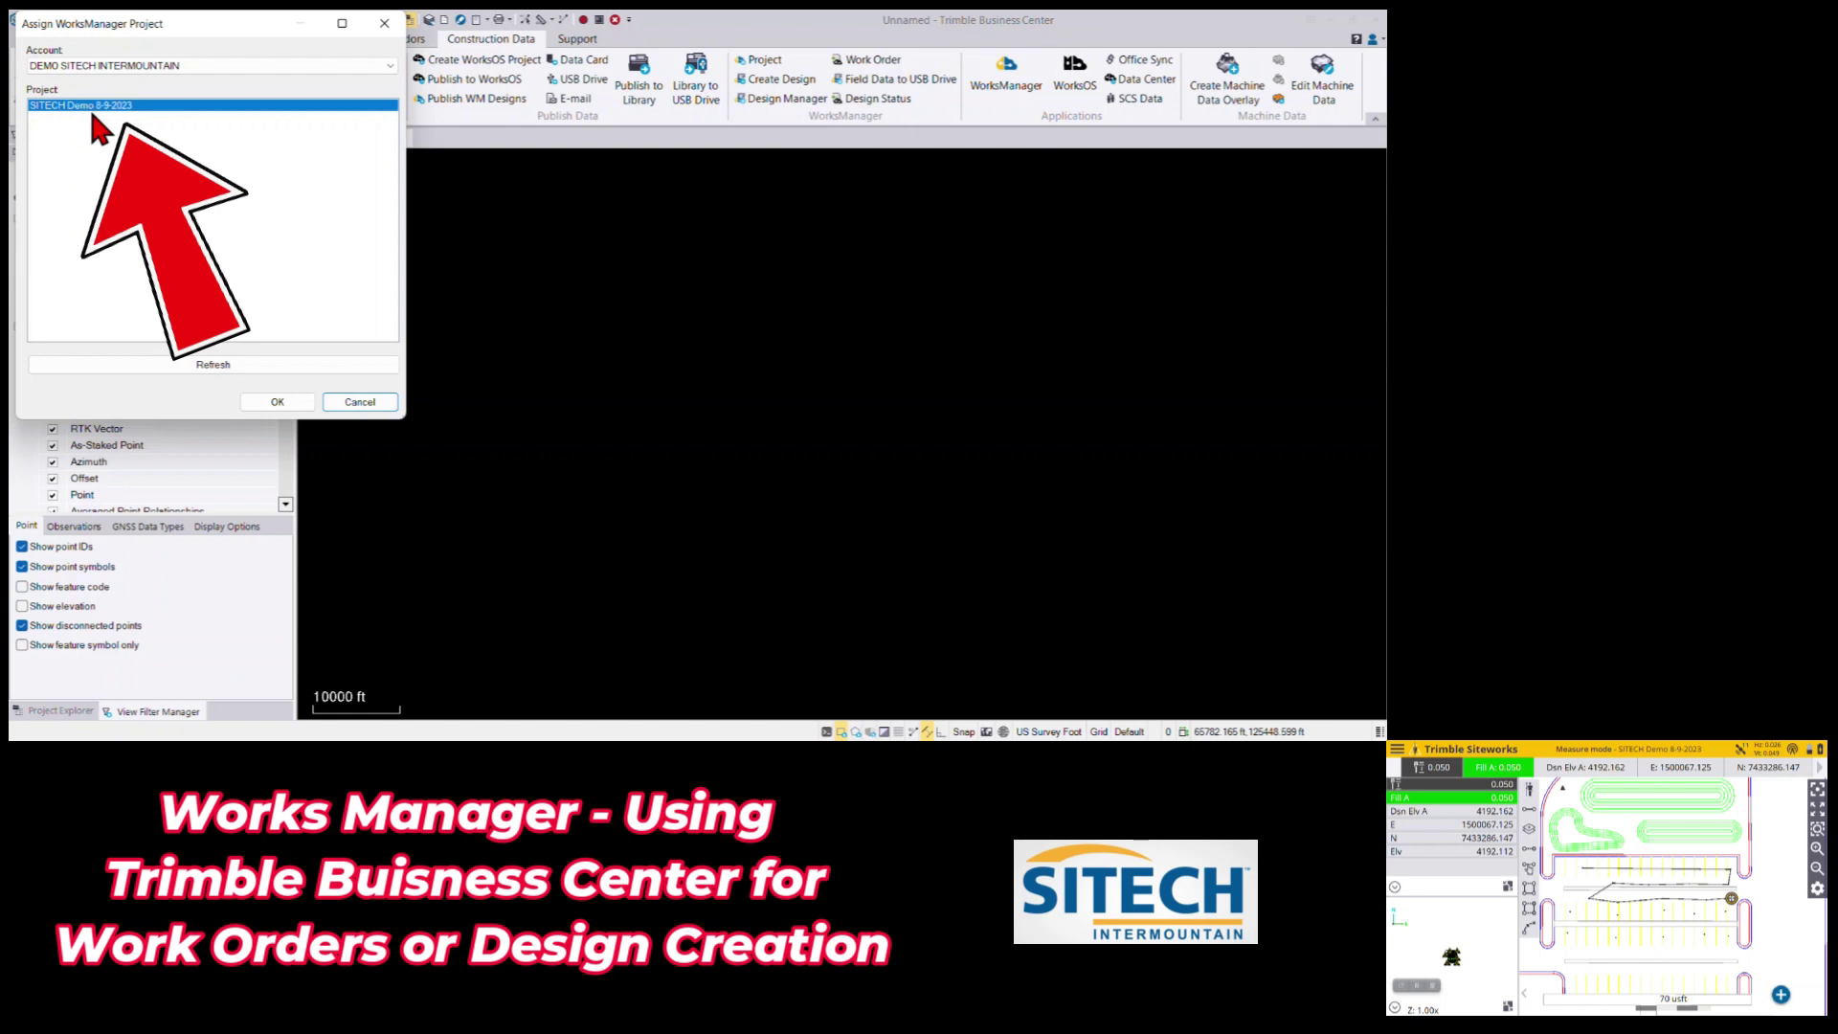
click(268, 401)
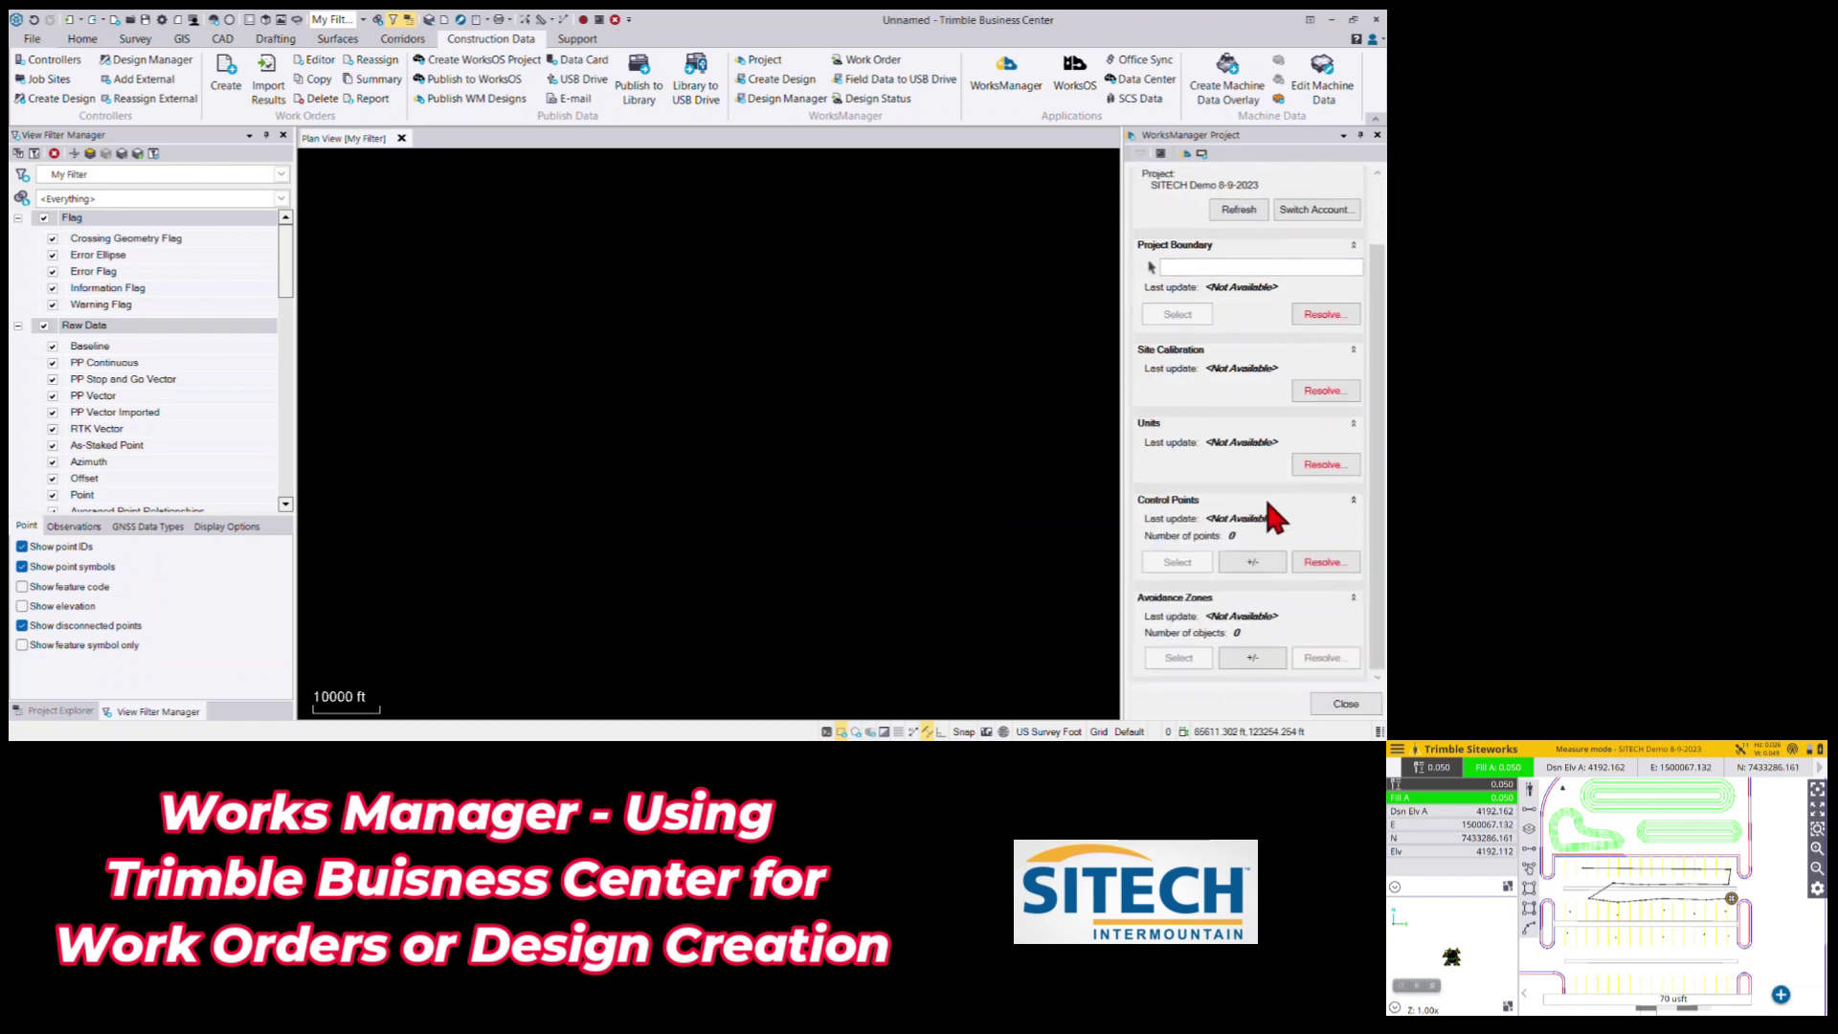
Adopt the site calibration and project boundary from WorksManager
scroll(1262, 496, down, 1)
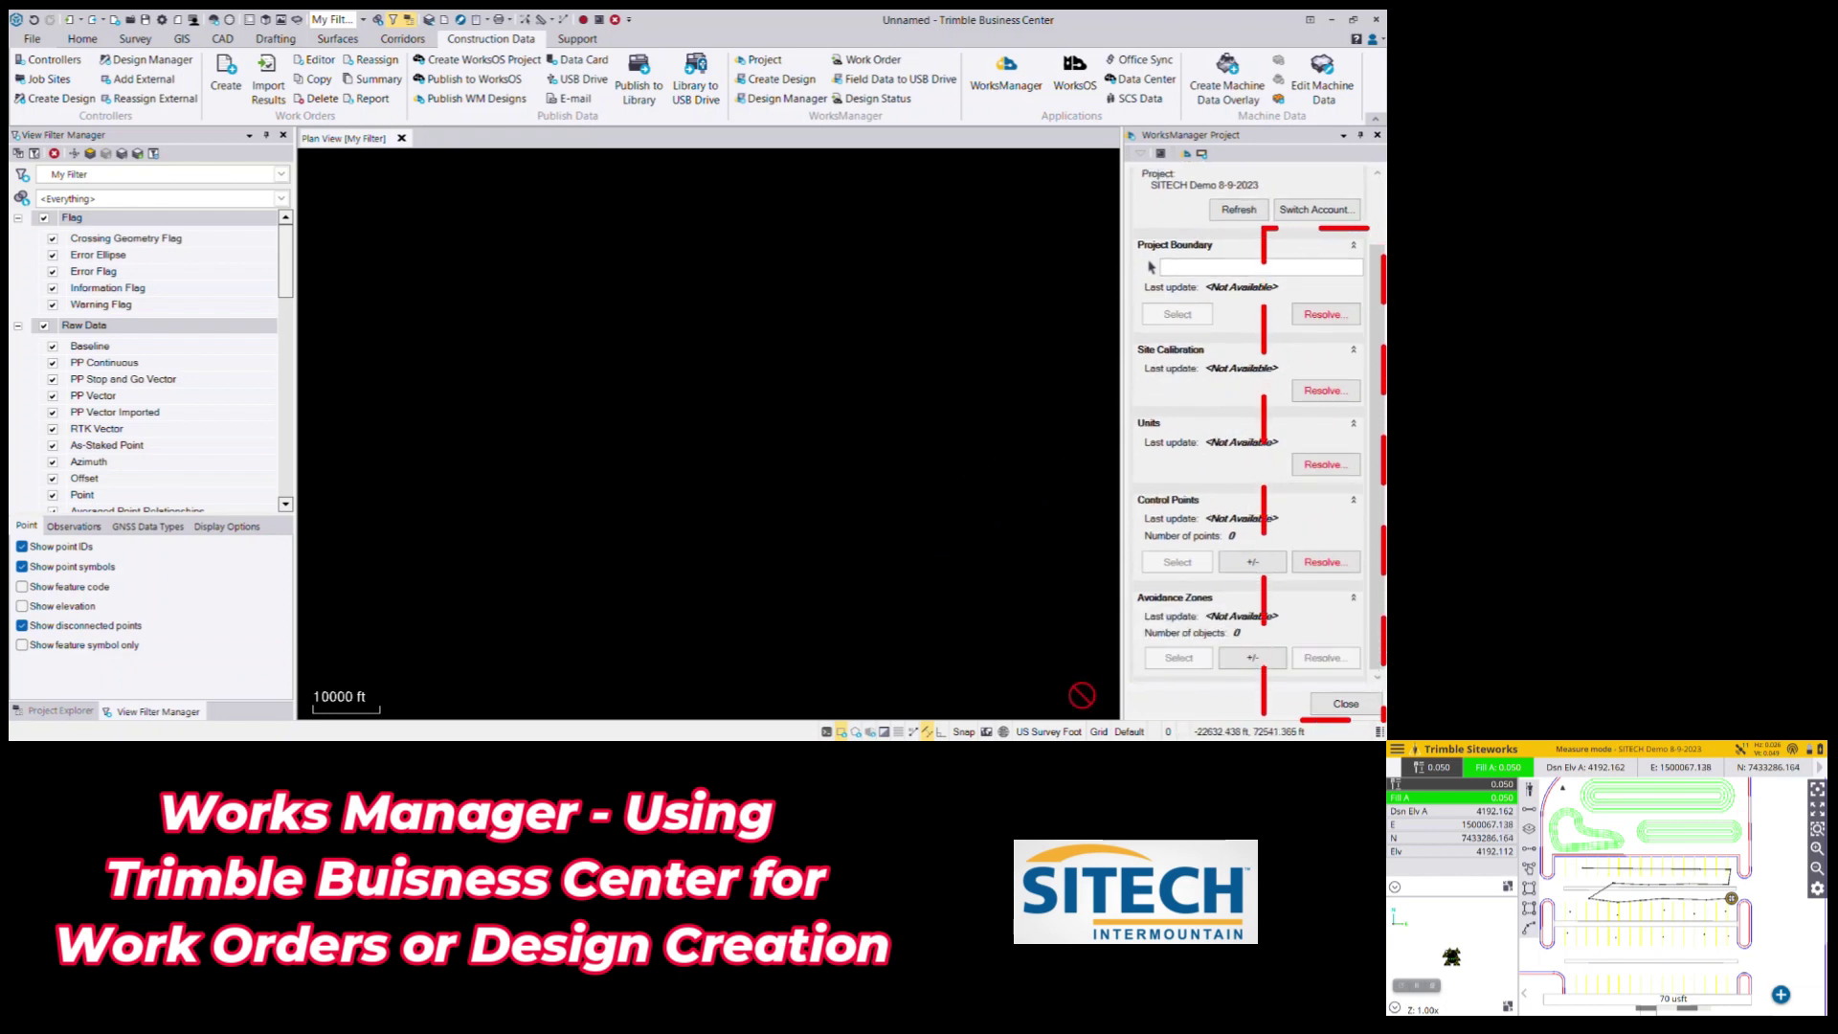
click(1323, 393)
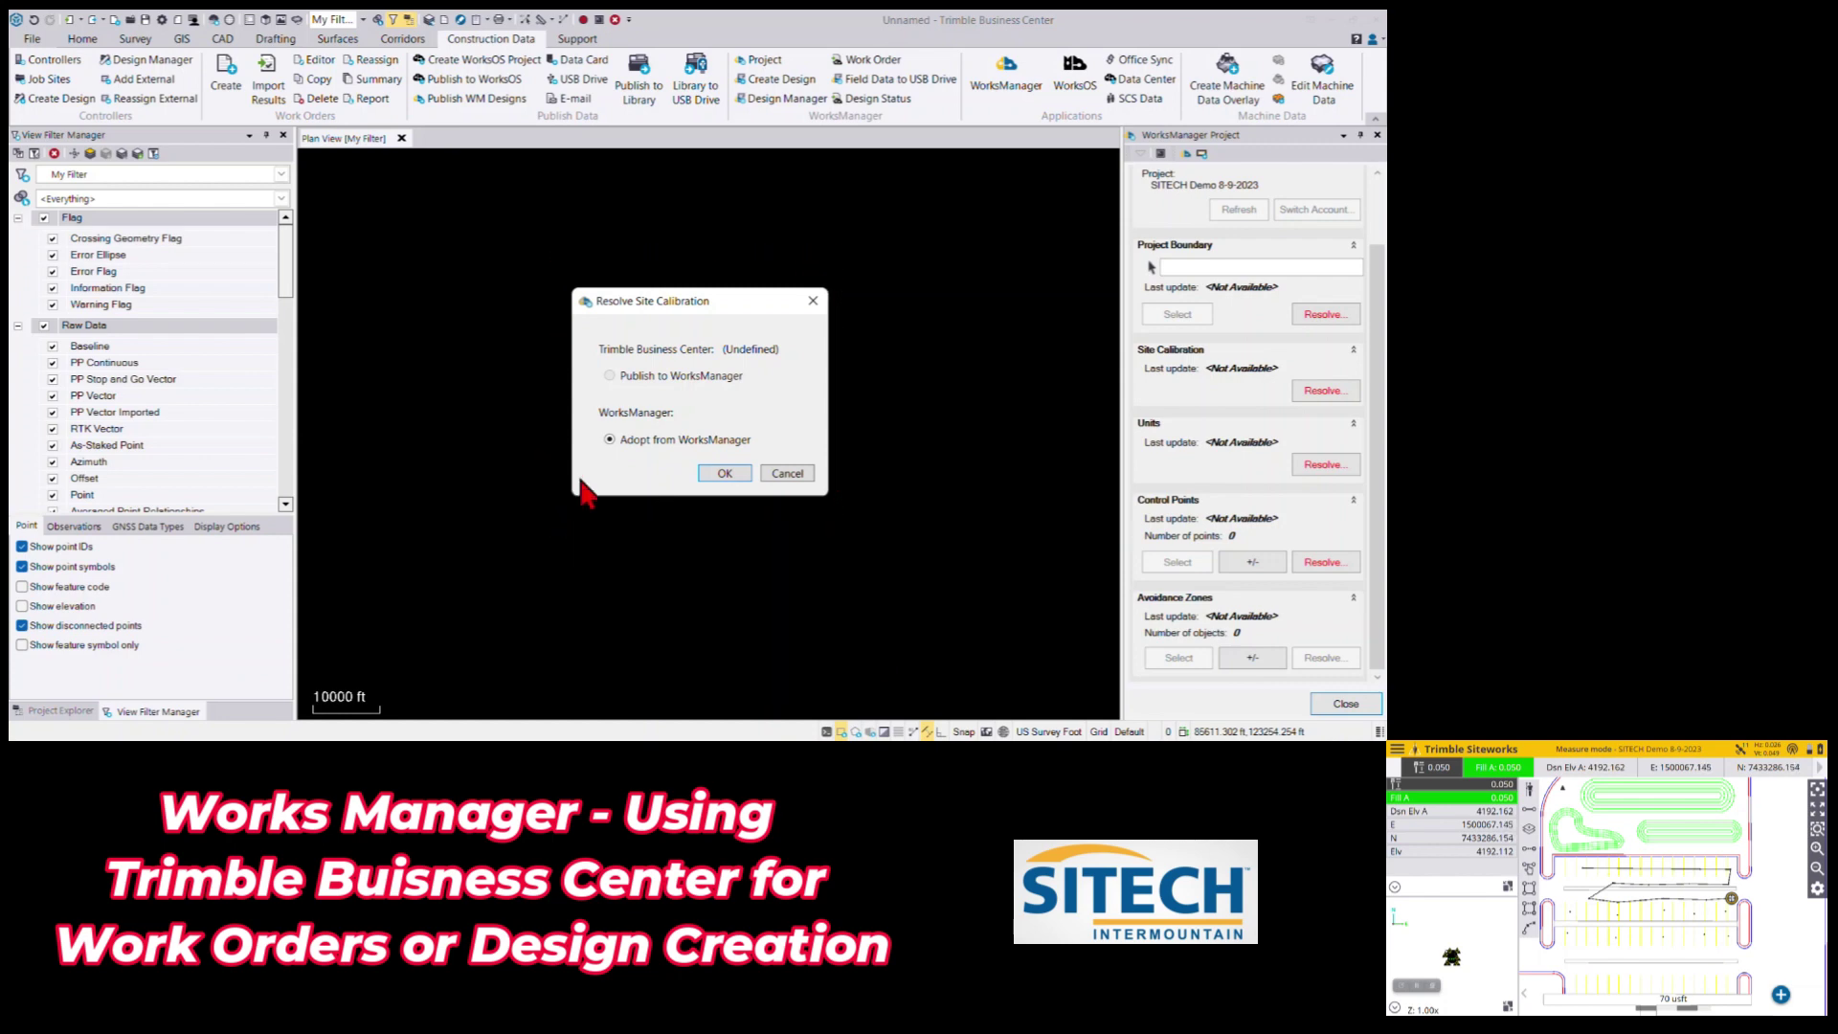
click(729, 473)
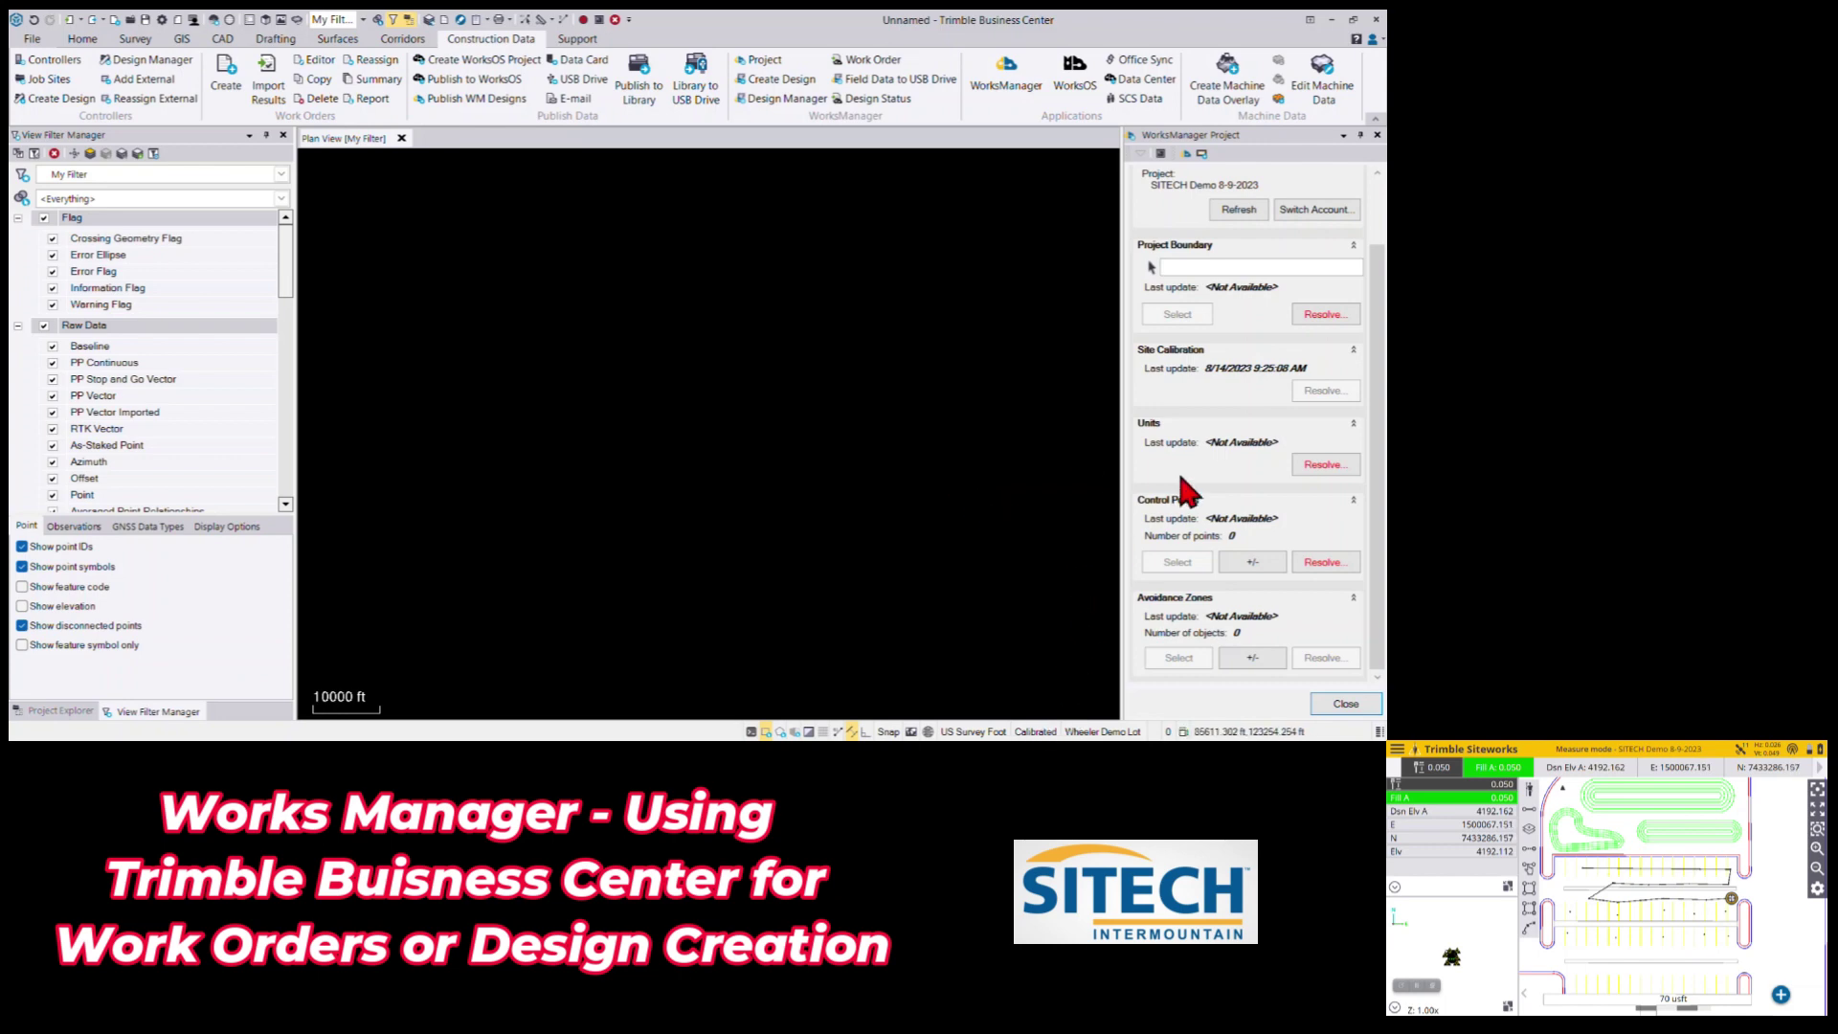
click(1323, 315)
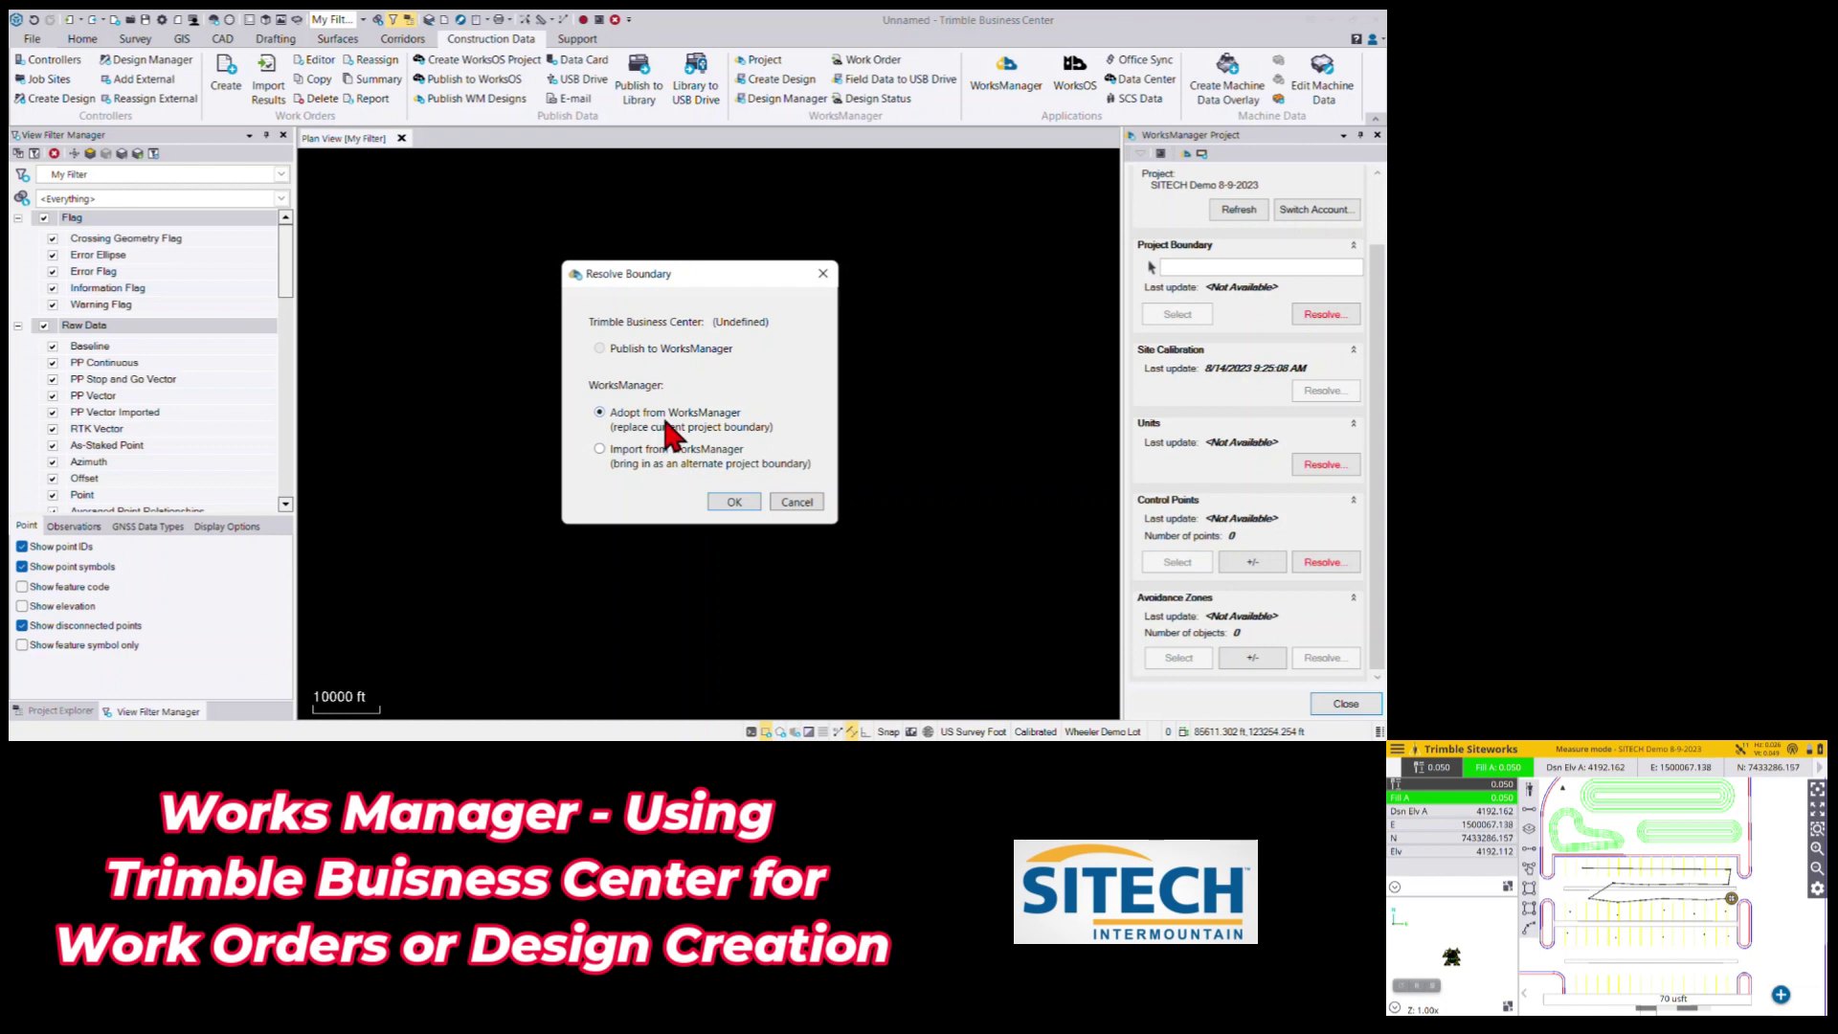
click(724, 503)
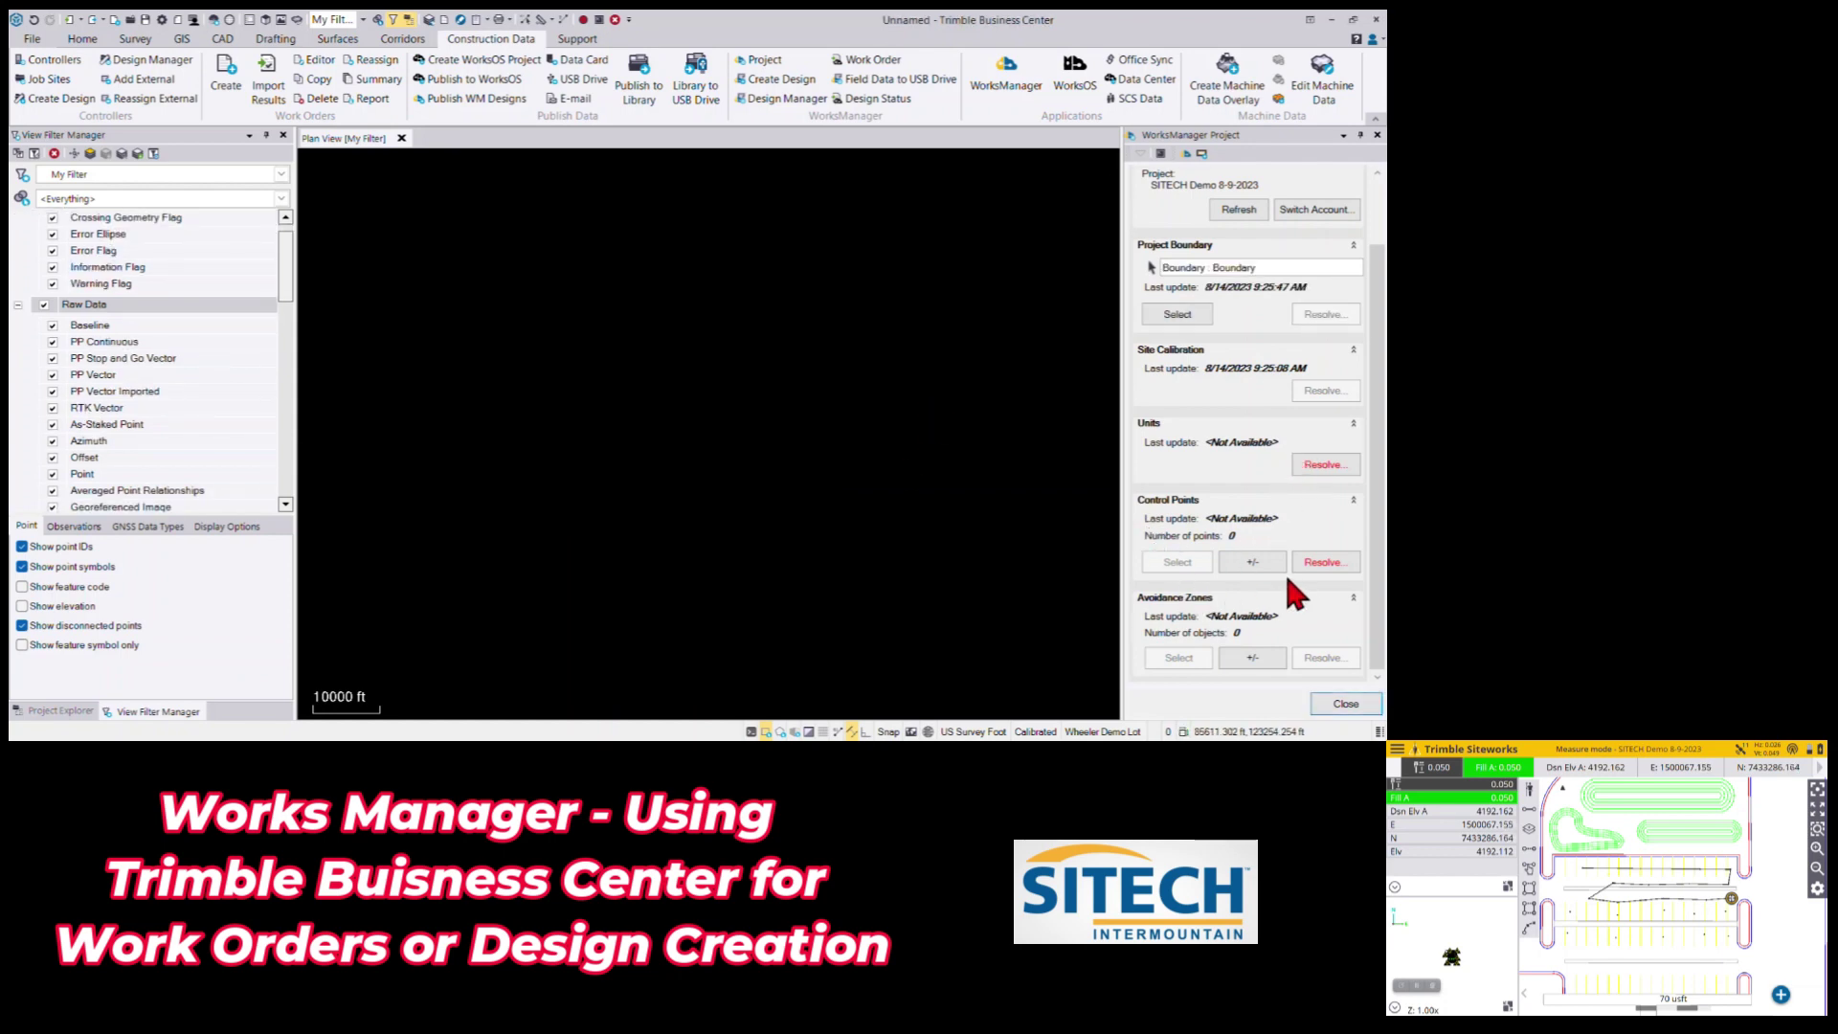
Publish the job's units to WorksManager and adopt its six control points
click(1337, 468)
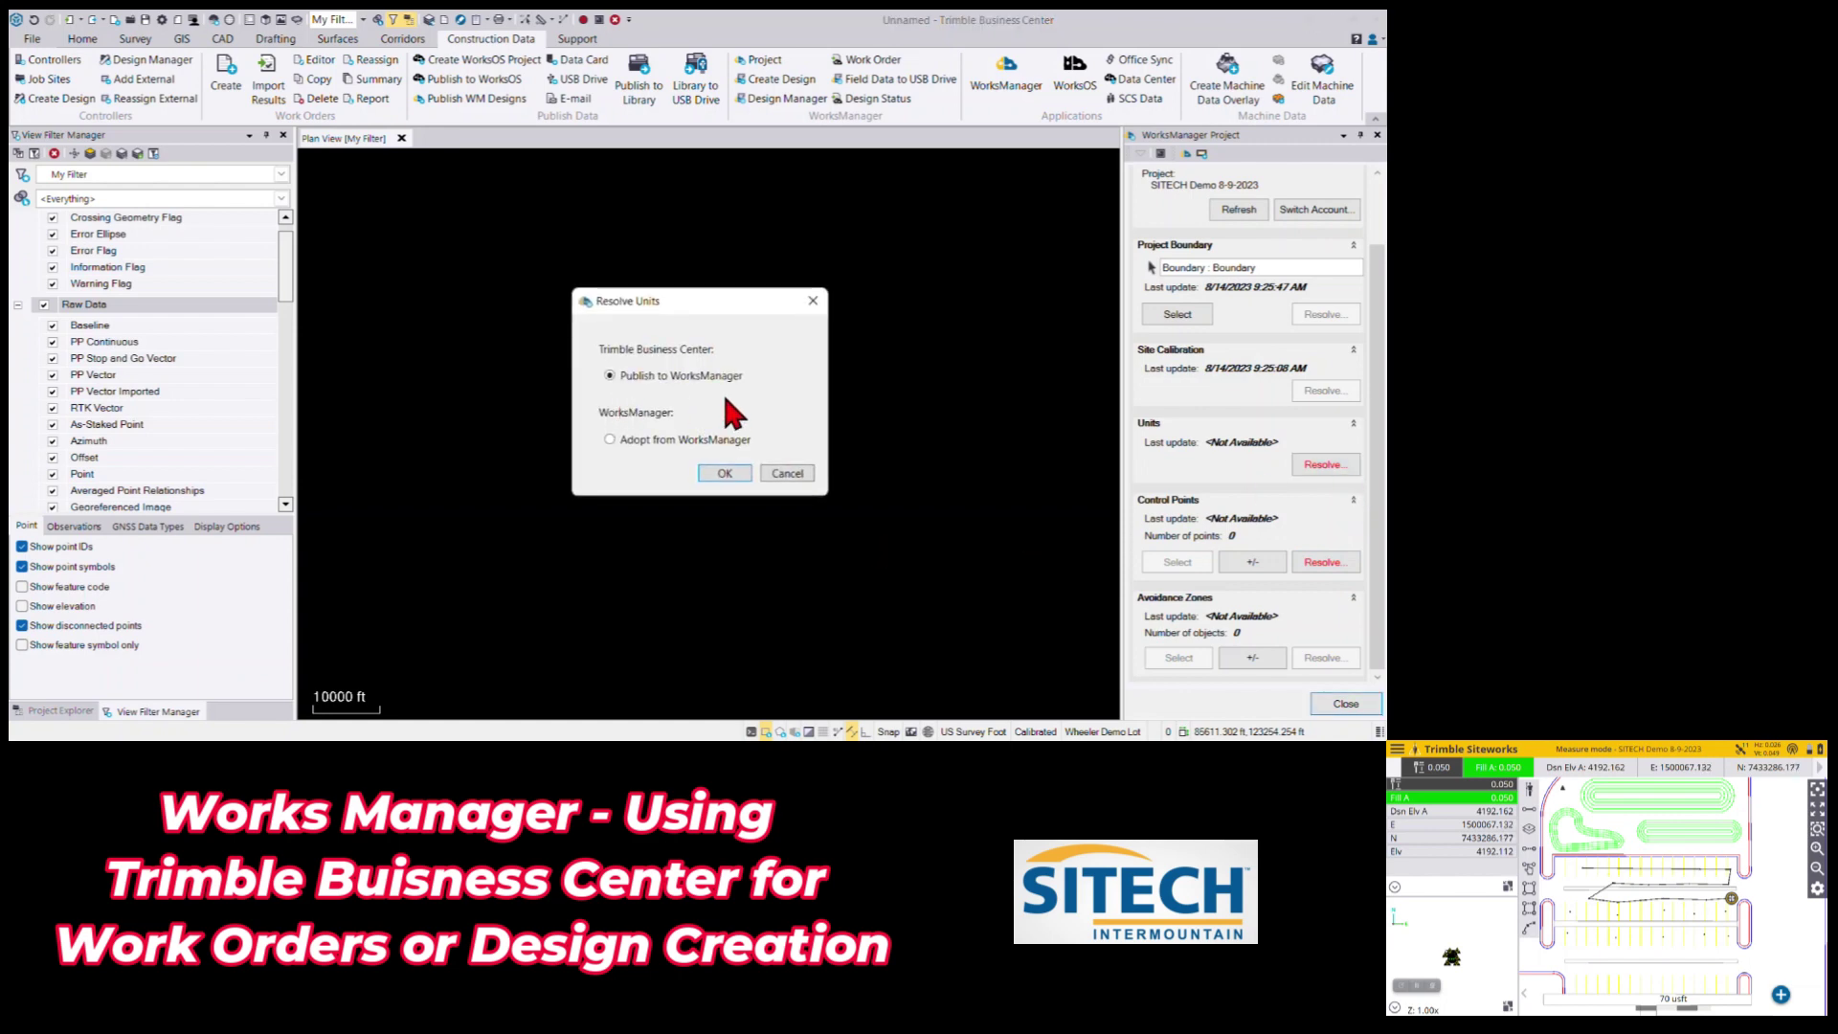
click(722, 475)
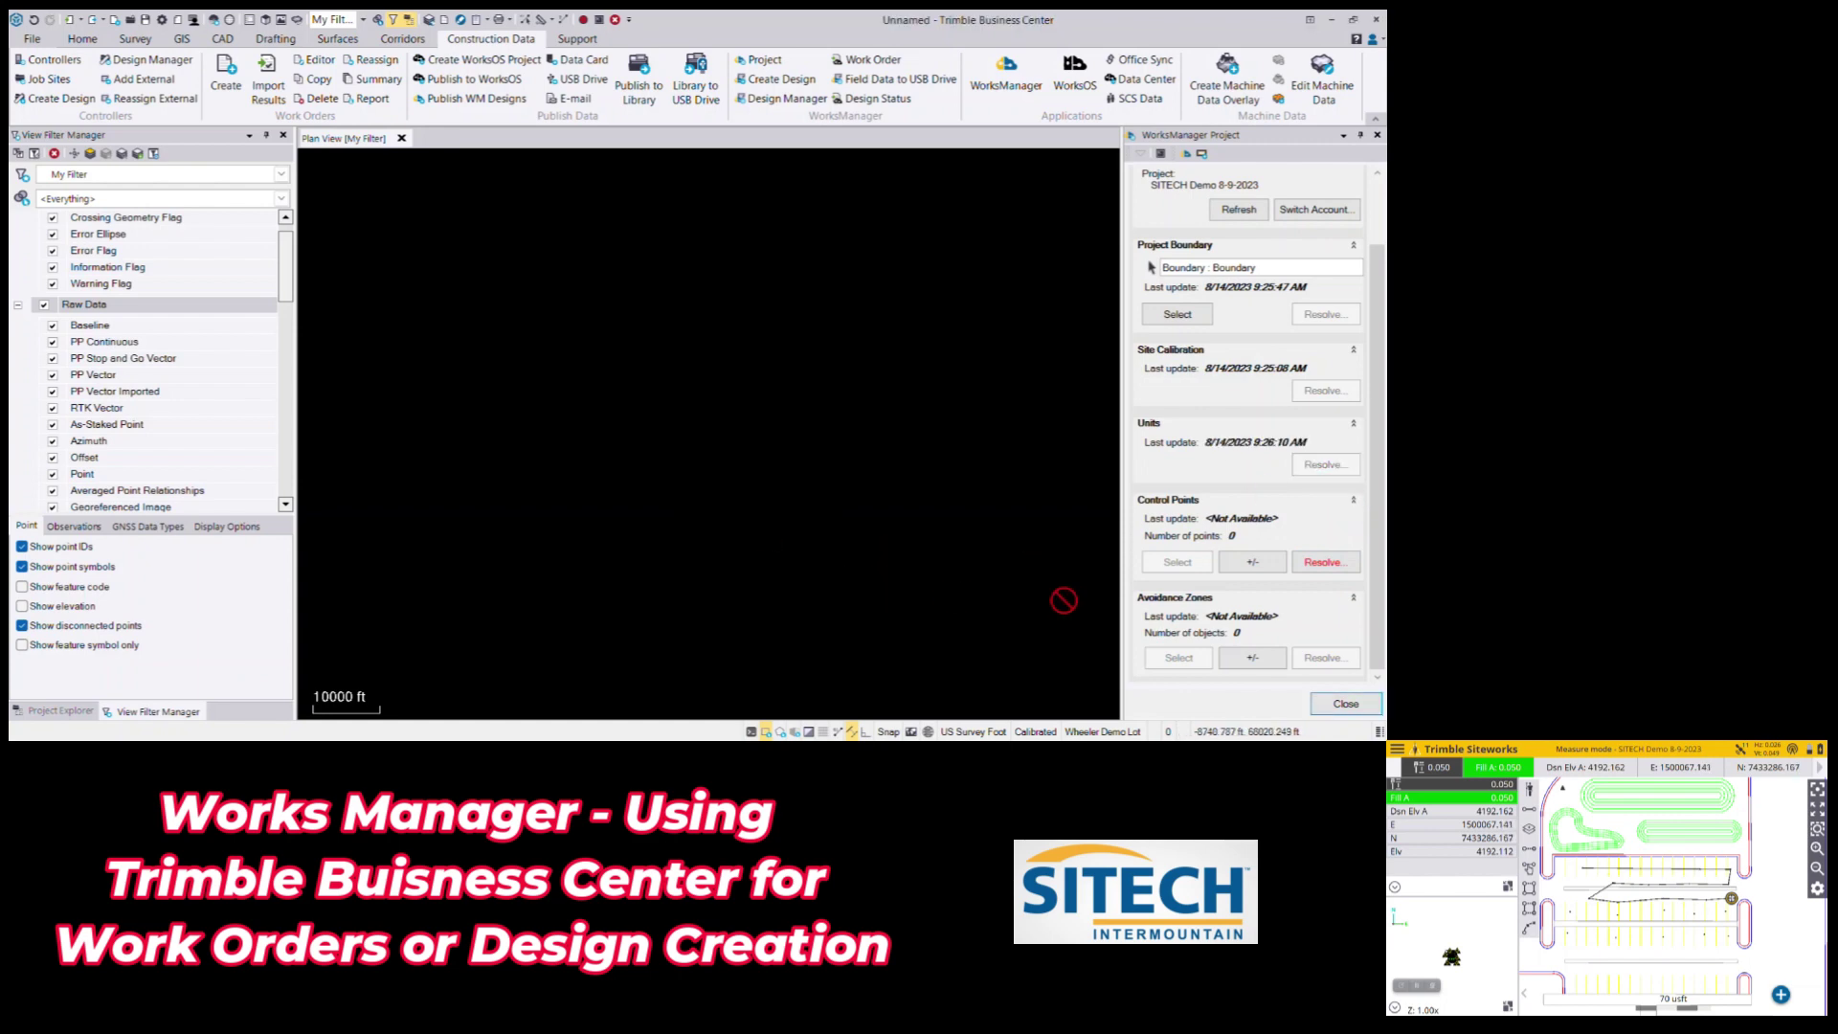
click(1321, 563)
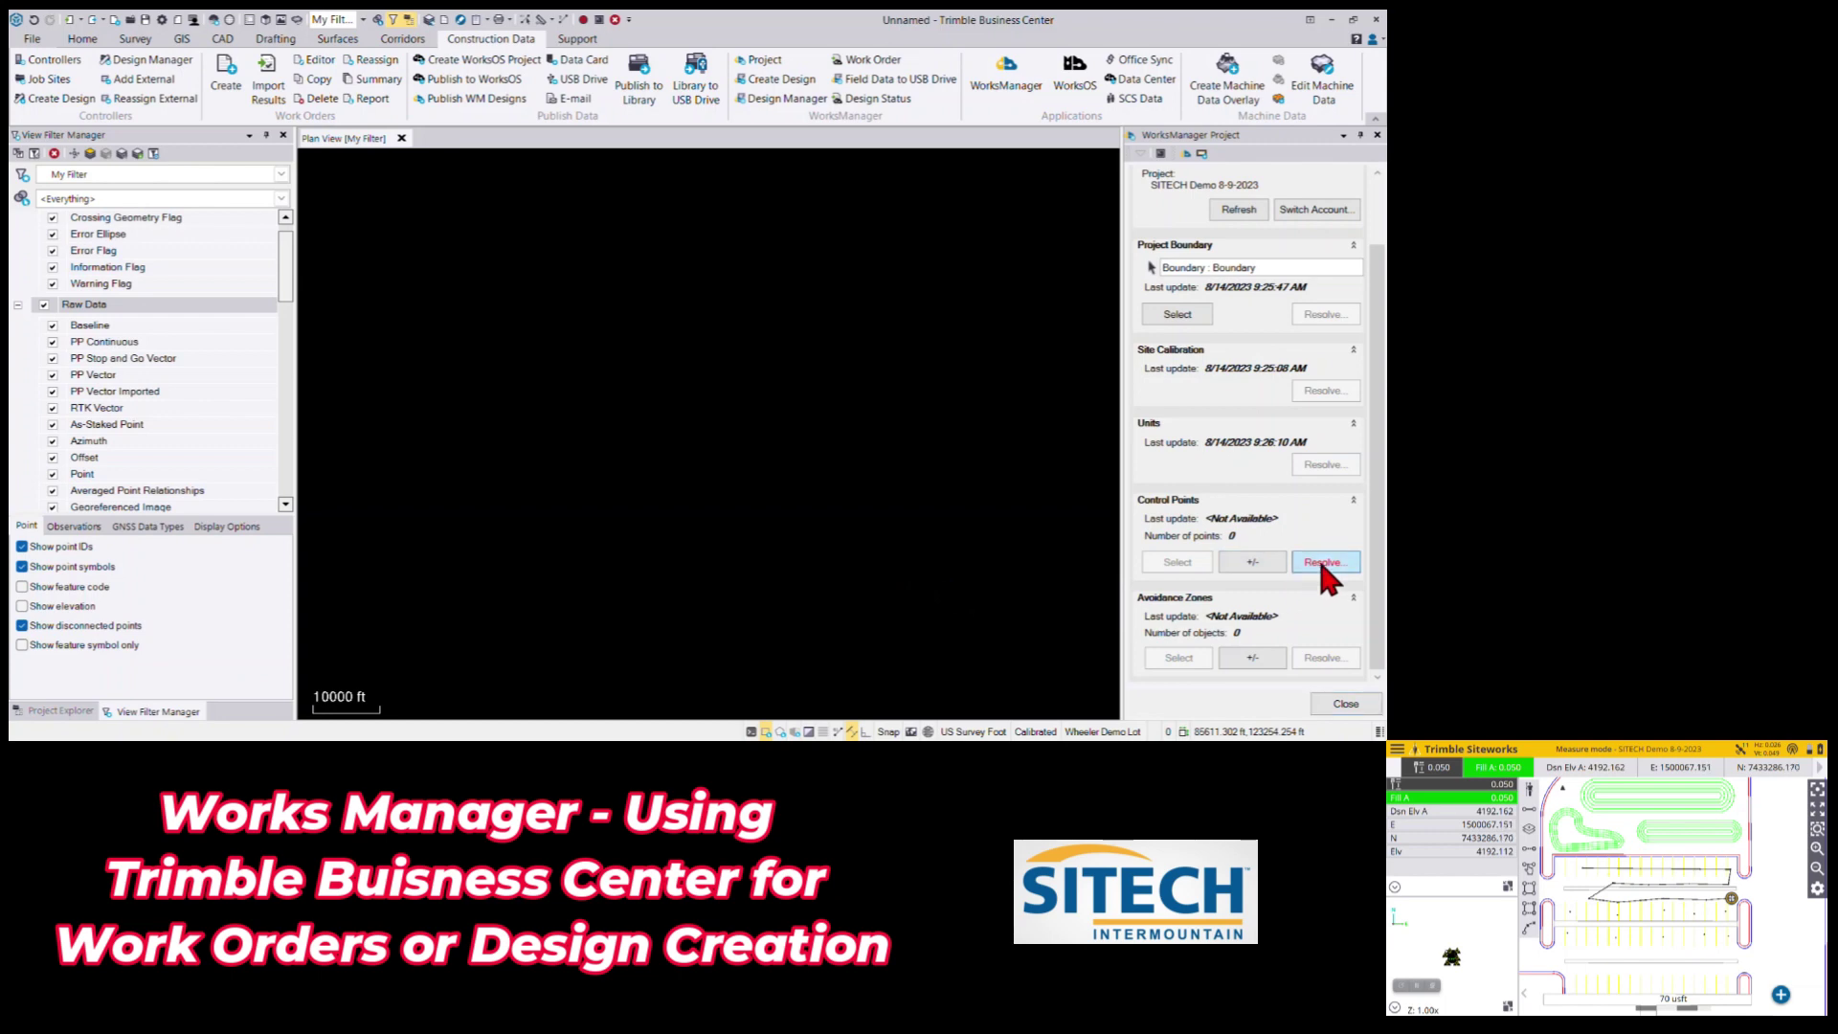
click(608, 439)
click(724, 473)
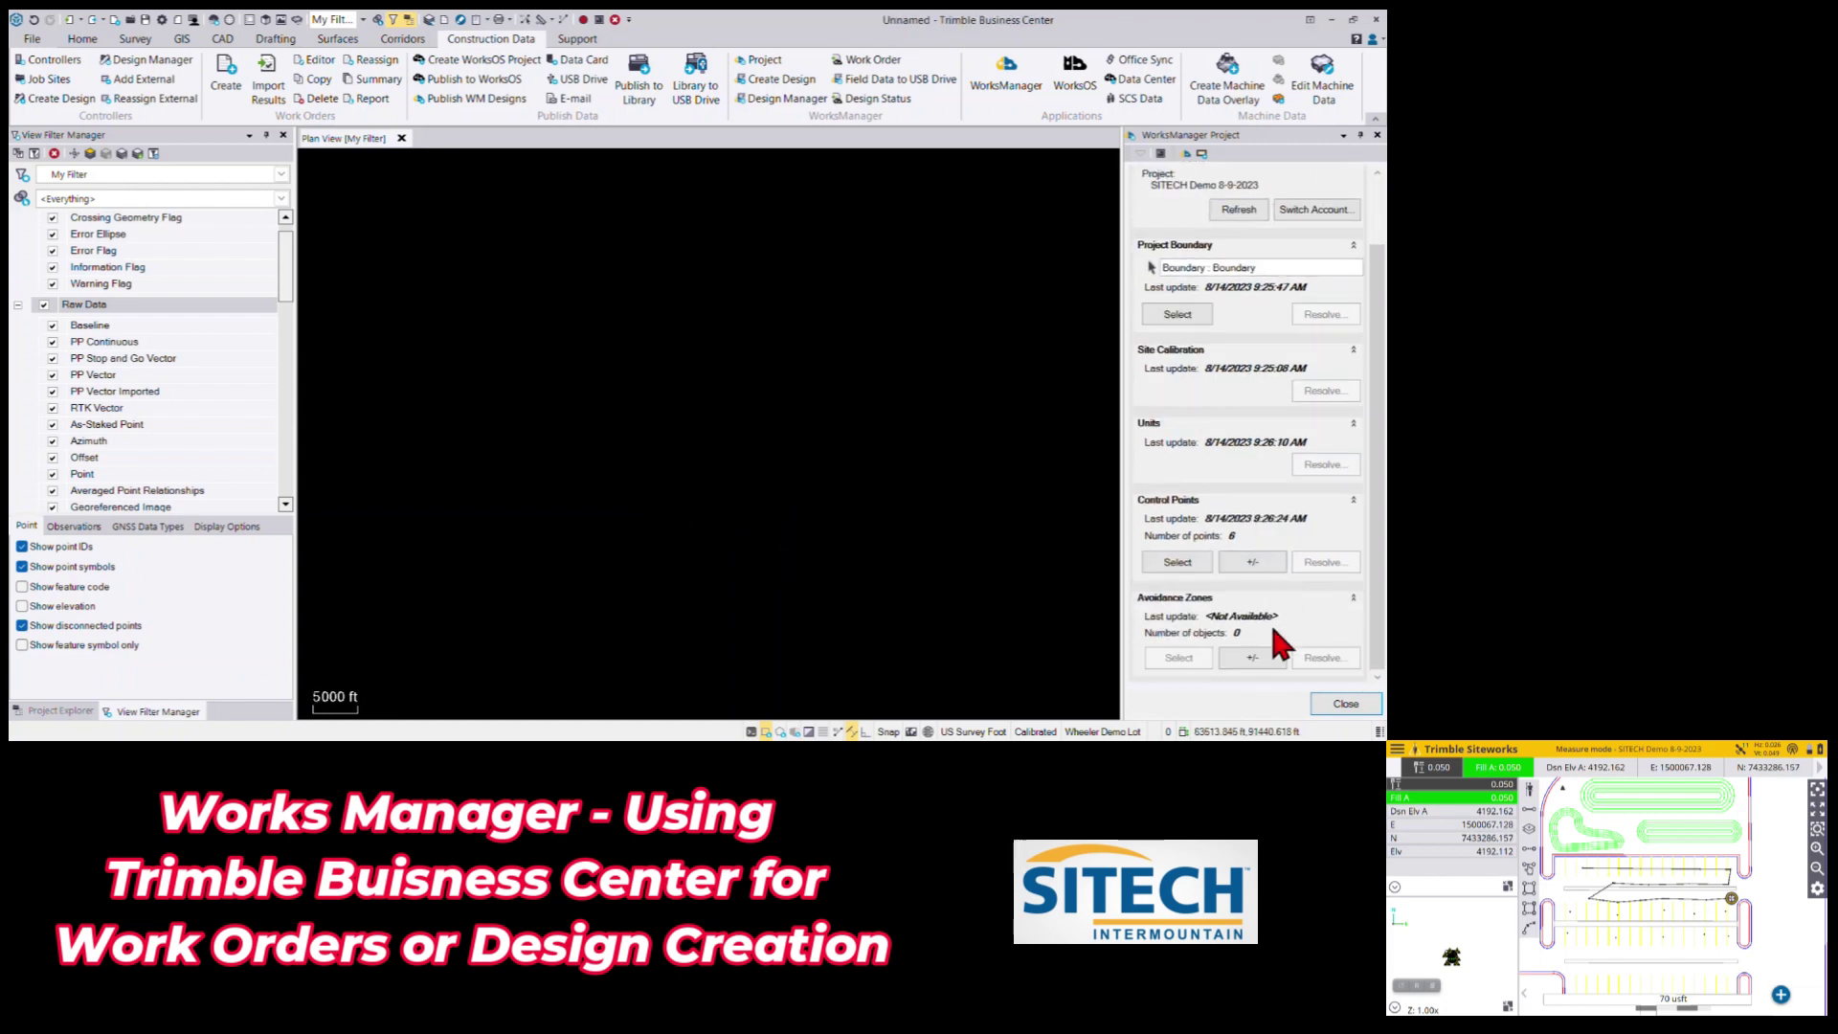
Close the WorksManager project panel and frame the site boundary and control points
click(1345, 705)
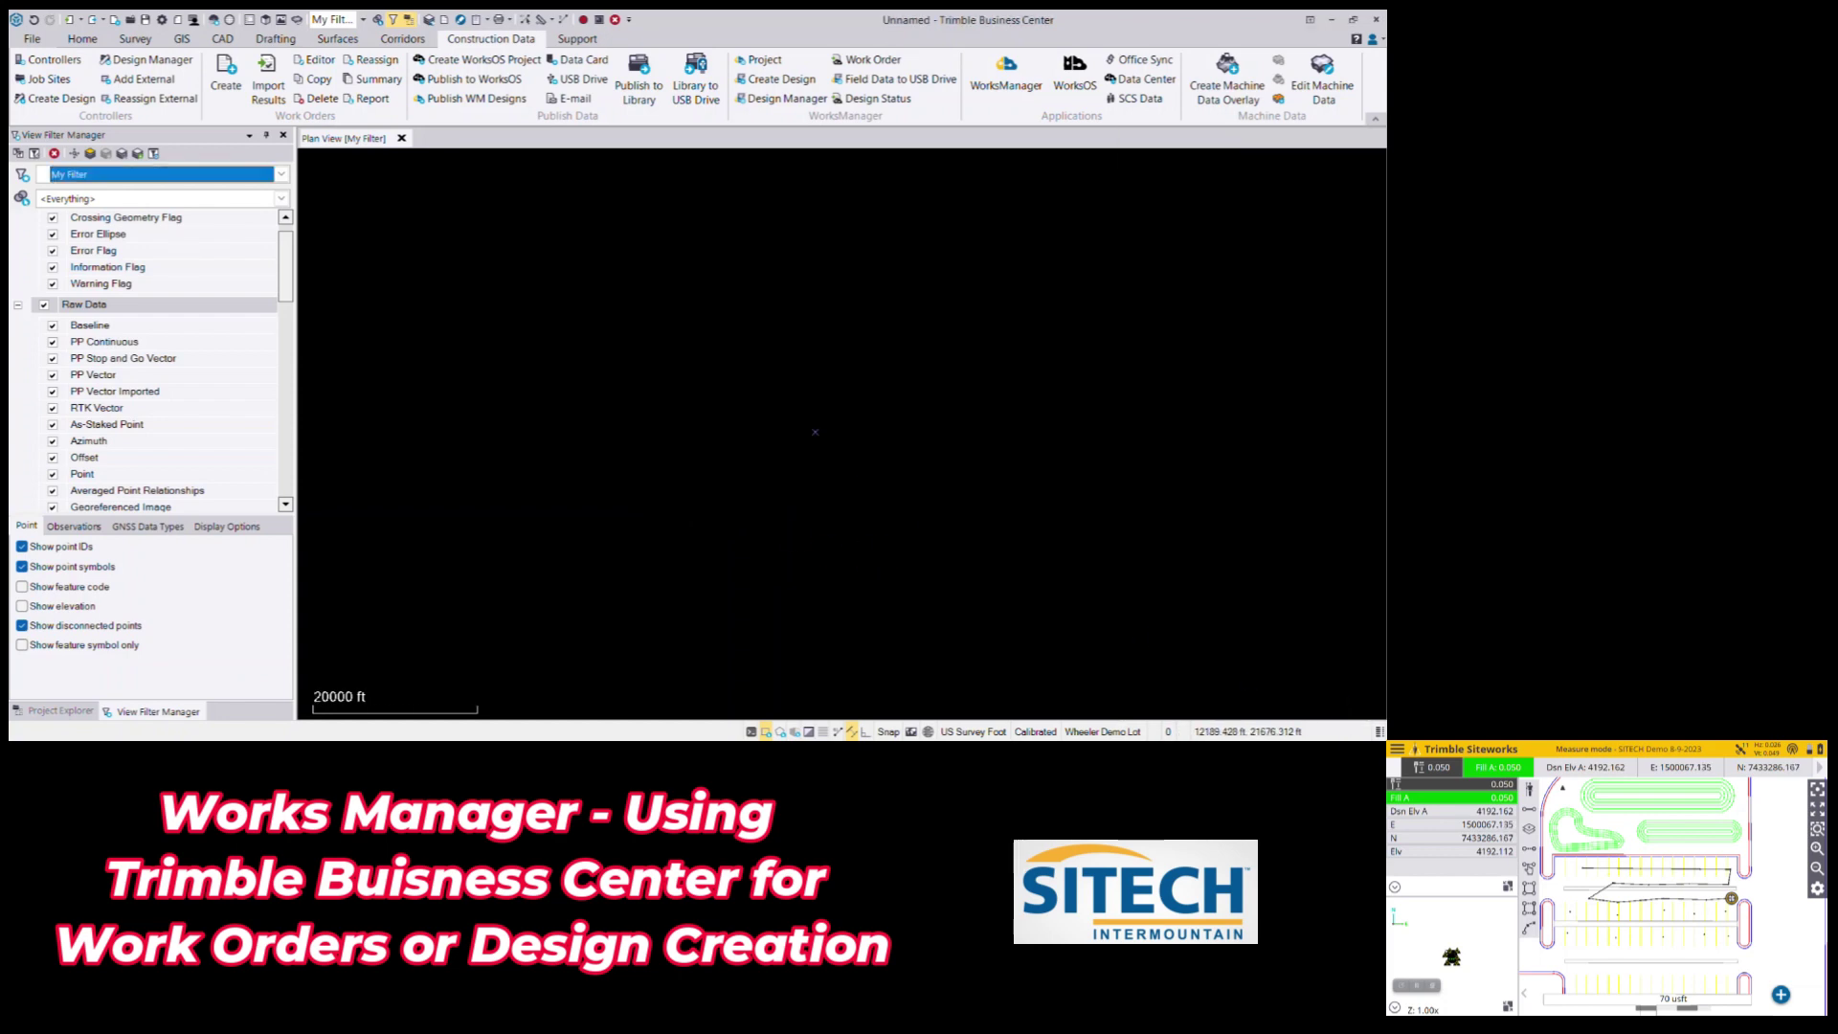
middle_click(722, 423)
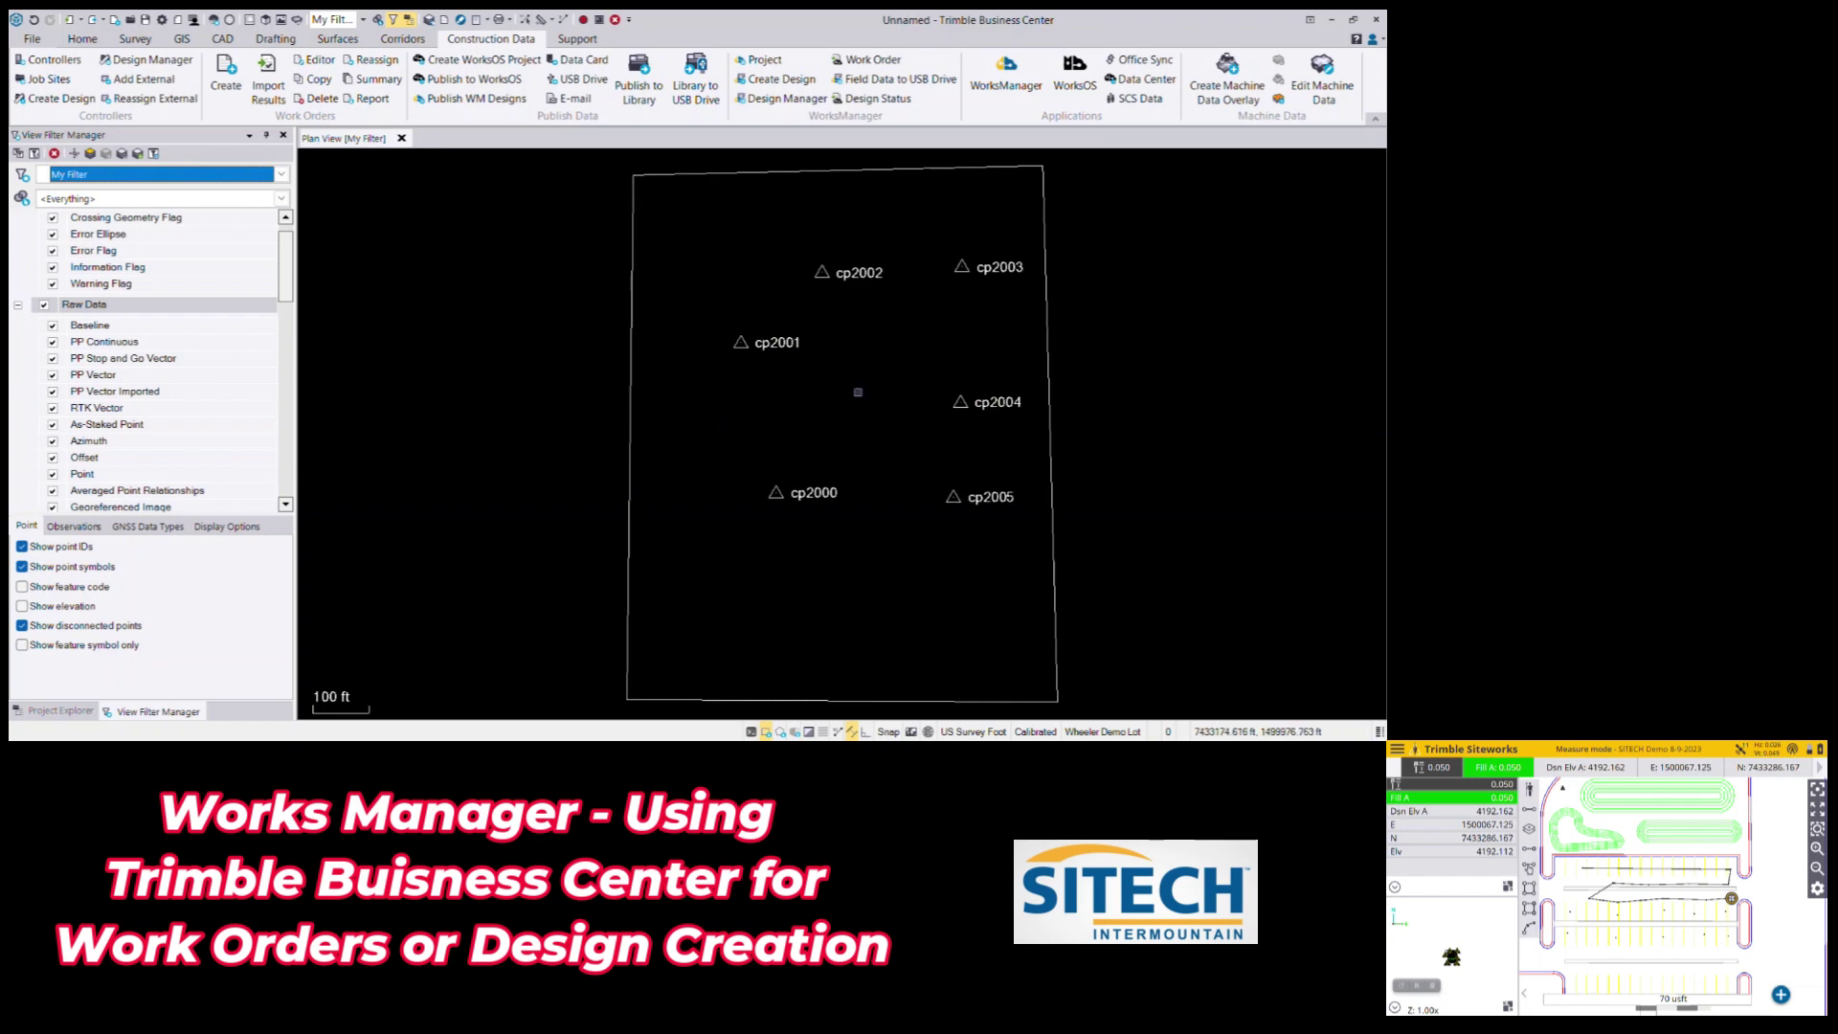
scroll(858, 392, down, 4)
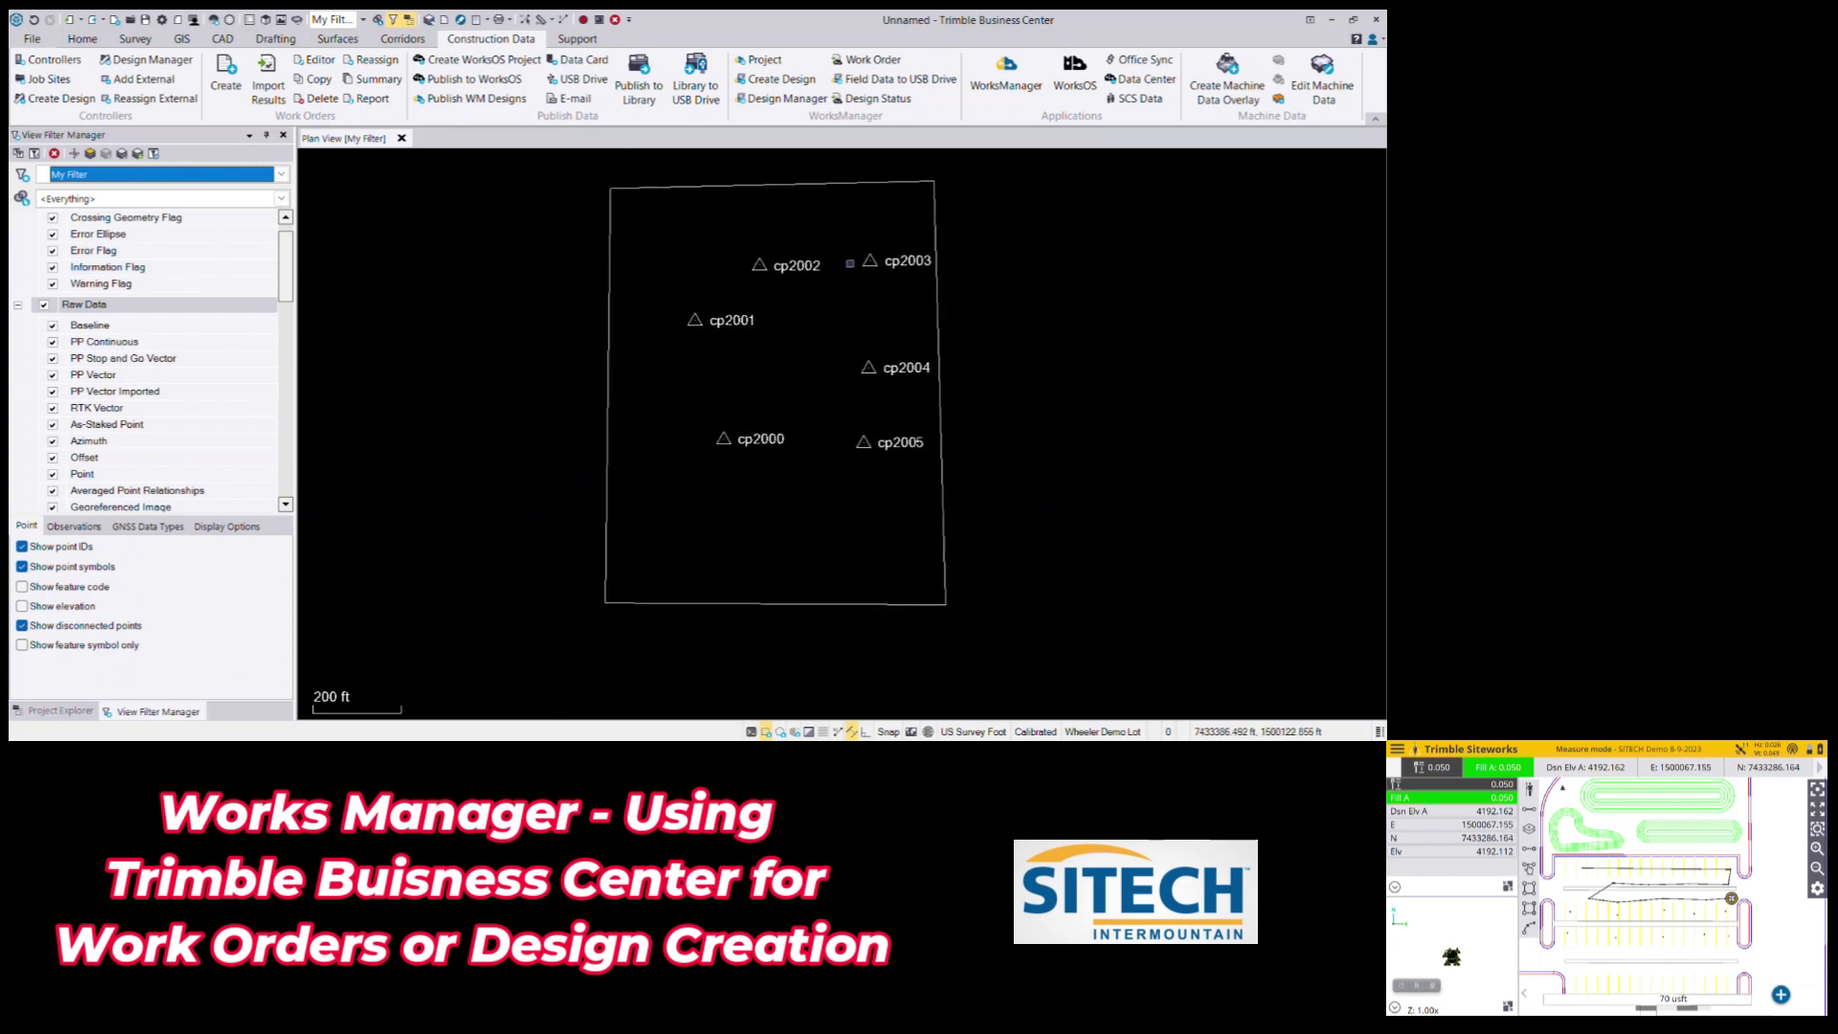
middle_drag(1011, 296, 1028, 326)
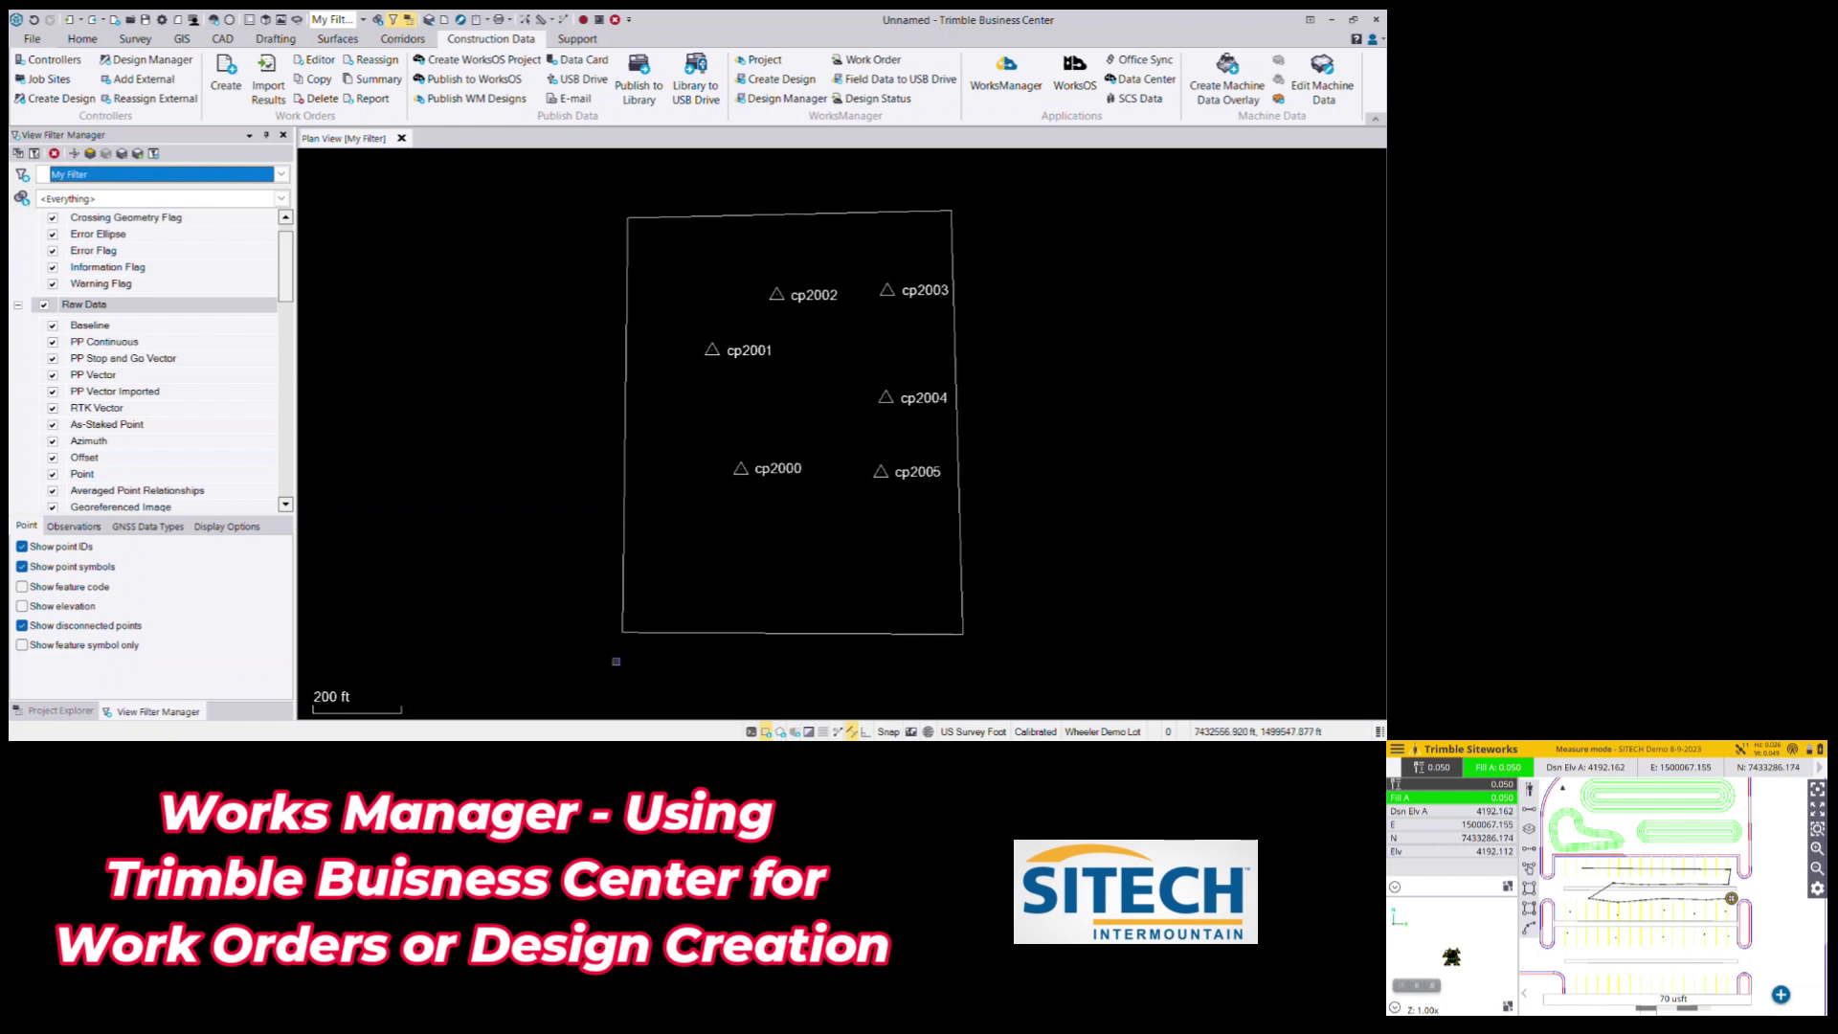
key(super+e)
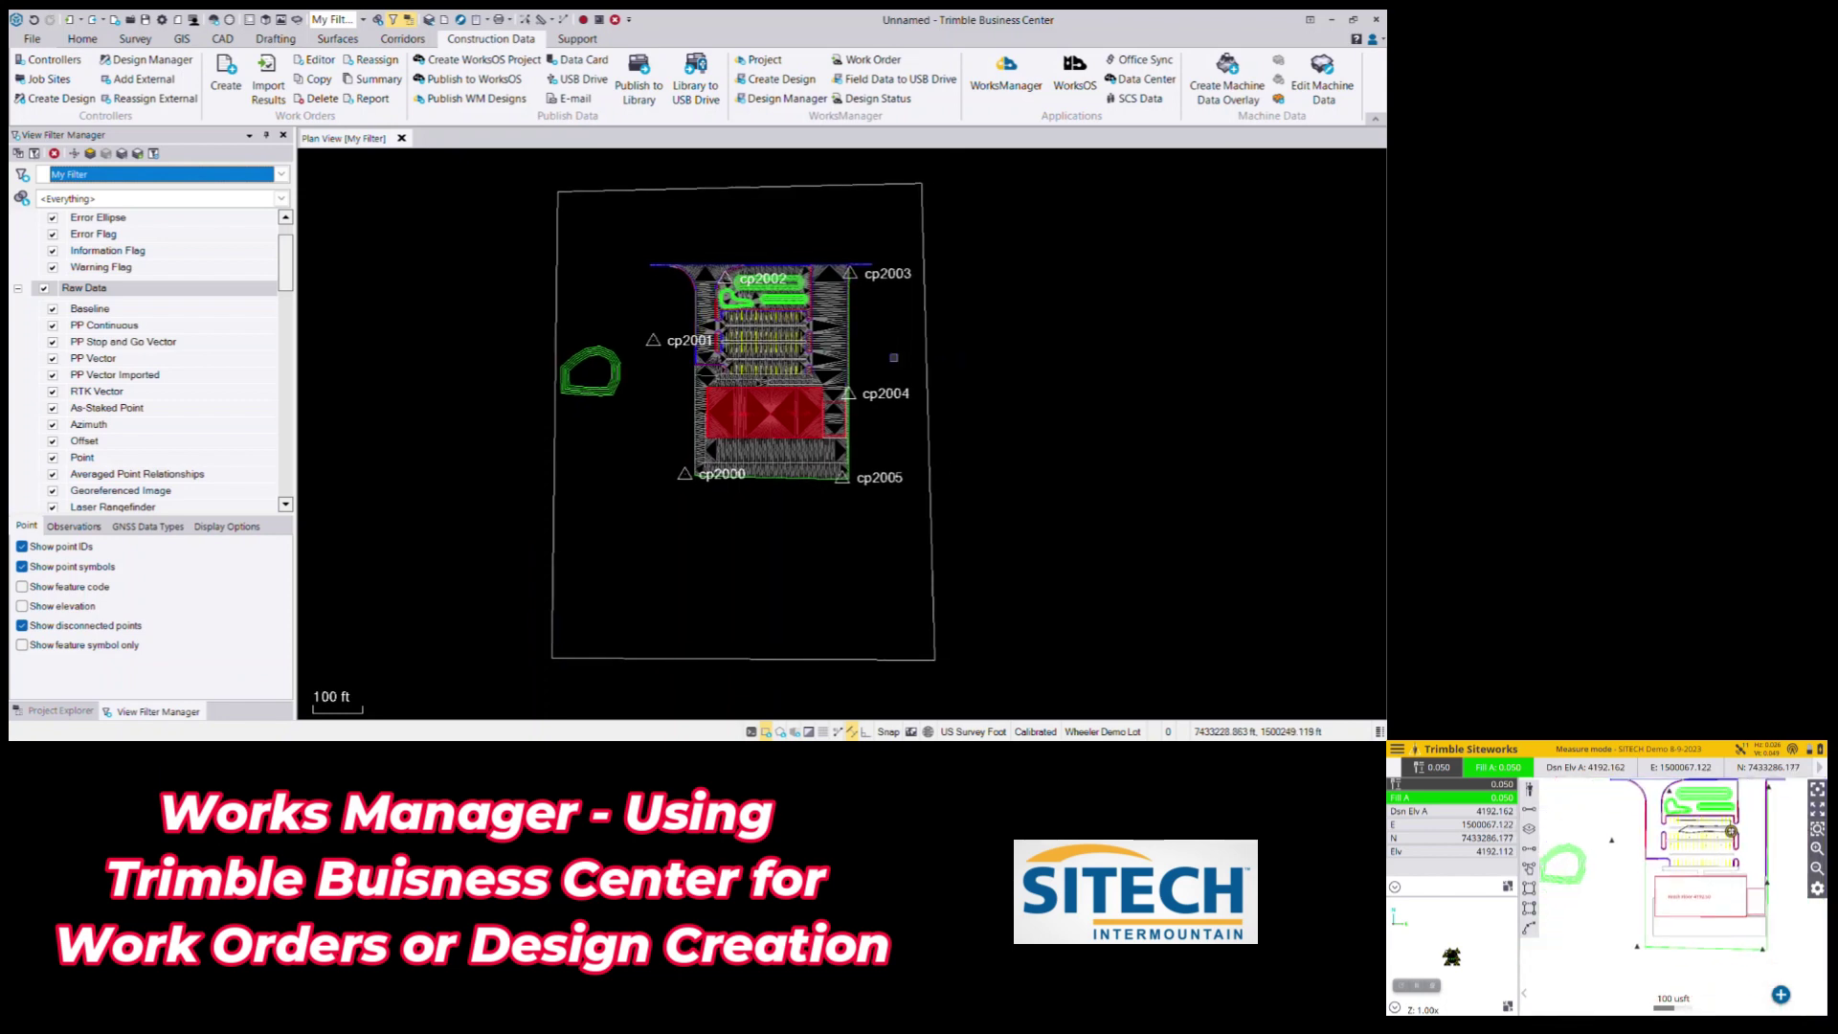
Hide the Surface layer and pan the plan view over the parking lot
scroll(262, 389, down, 10)
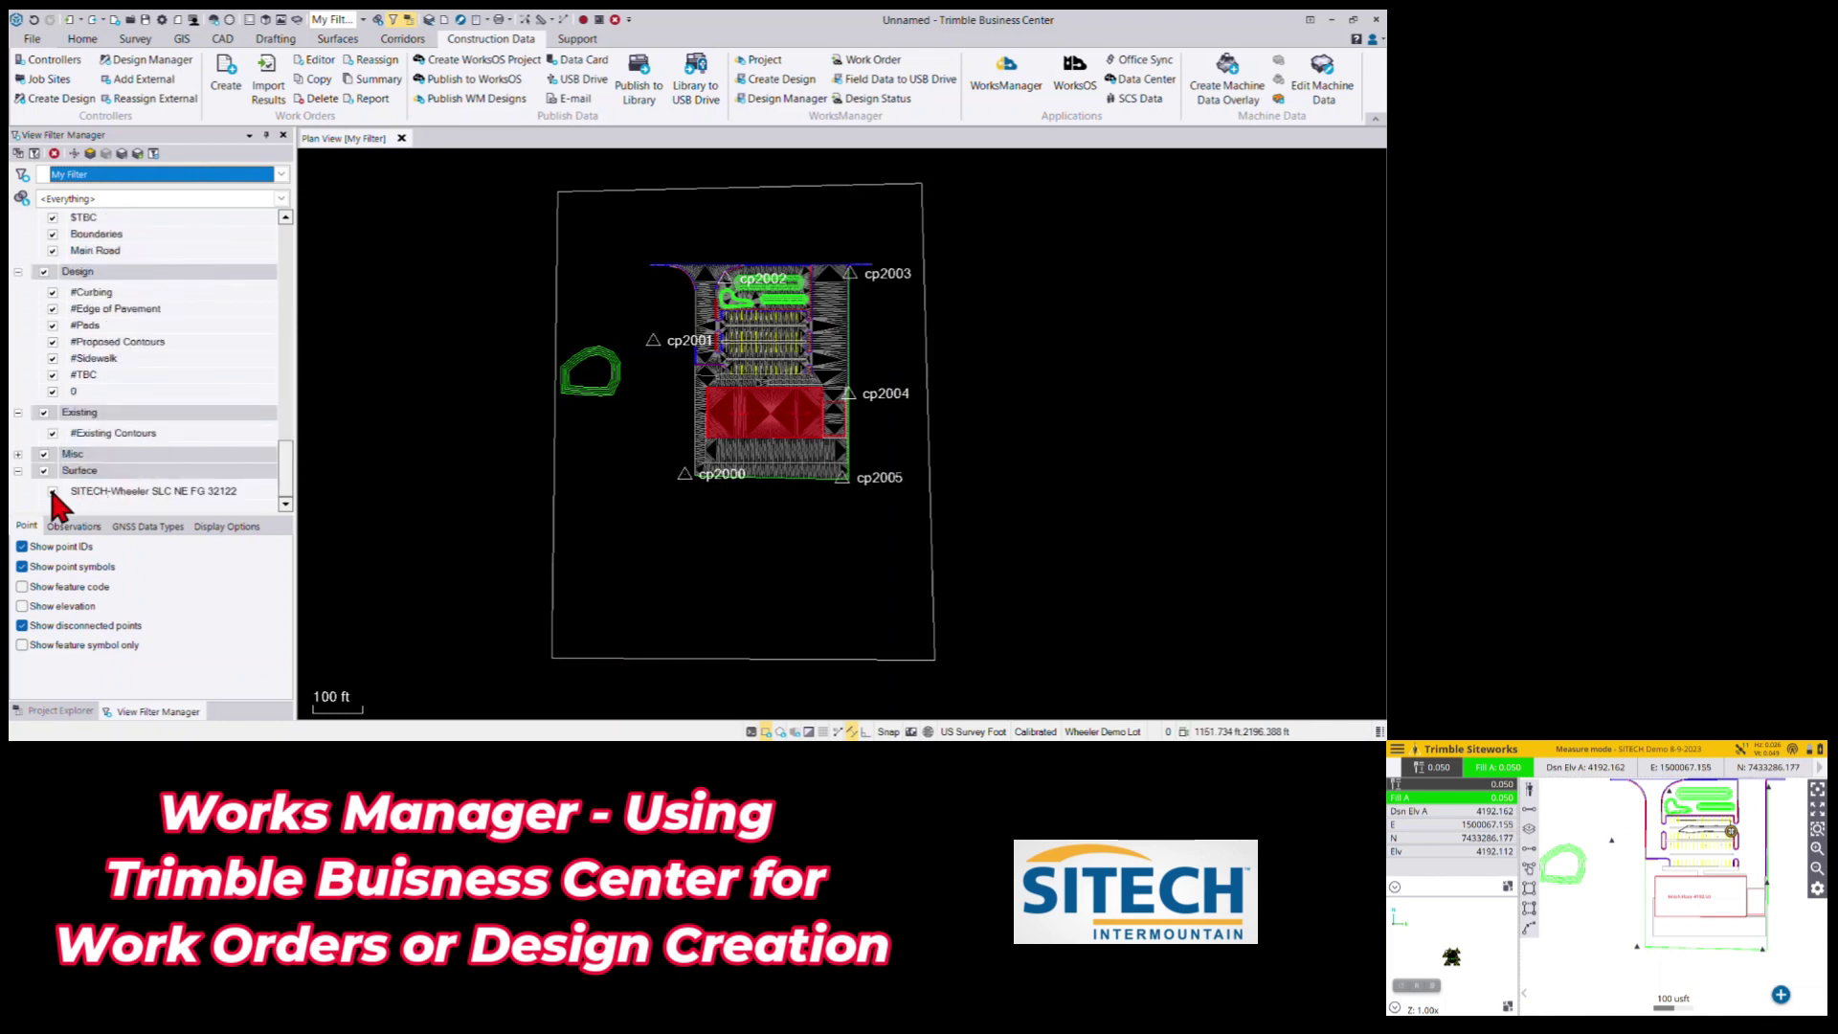
click(53, 491)
scroll(751, 289, up, 3)
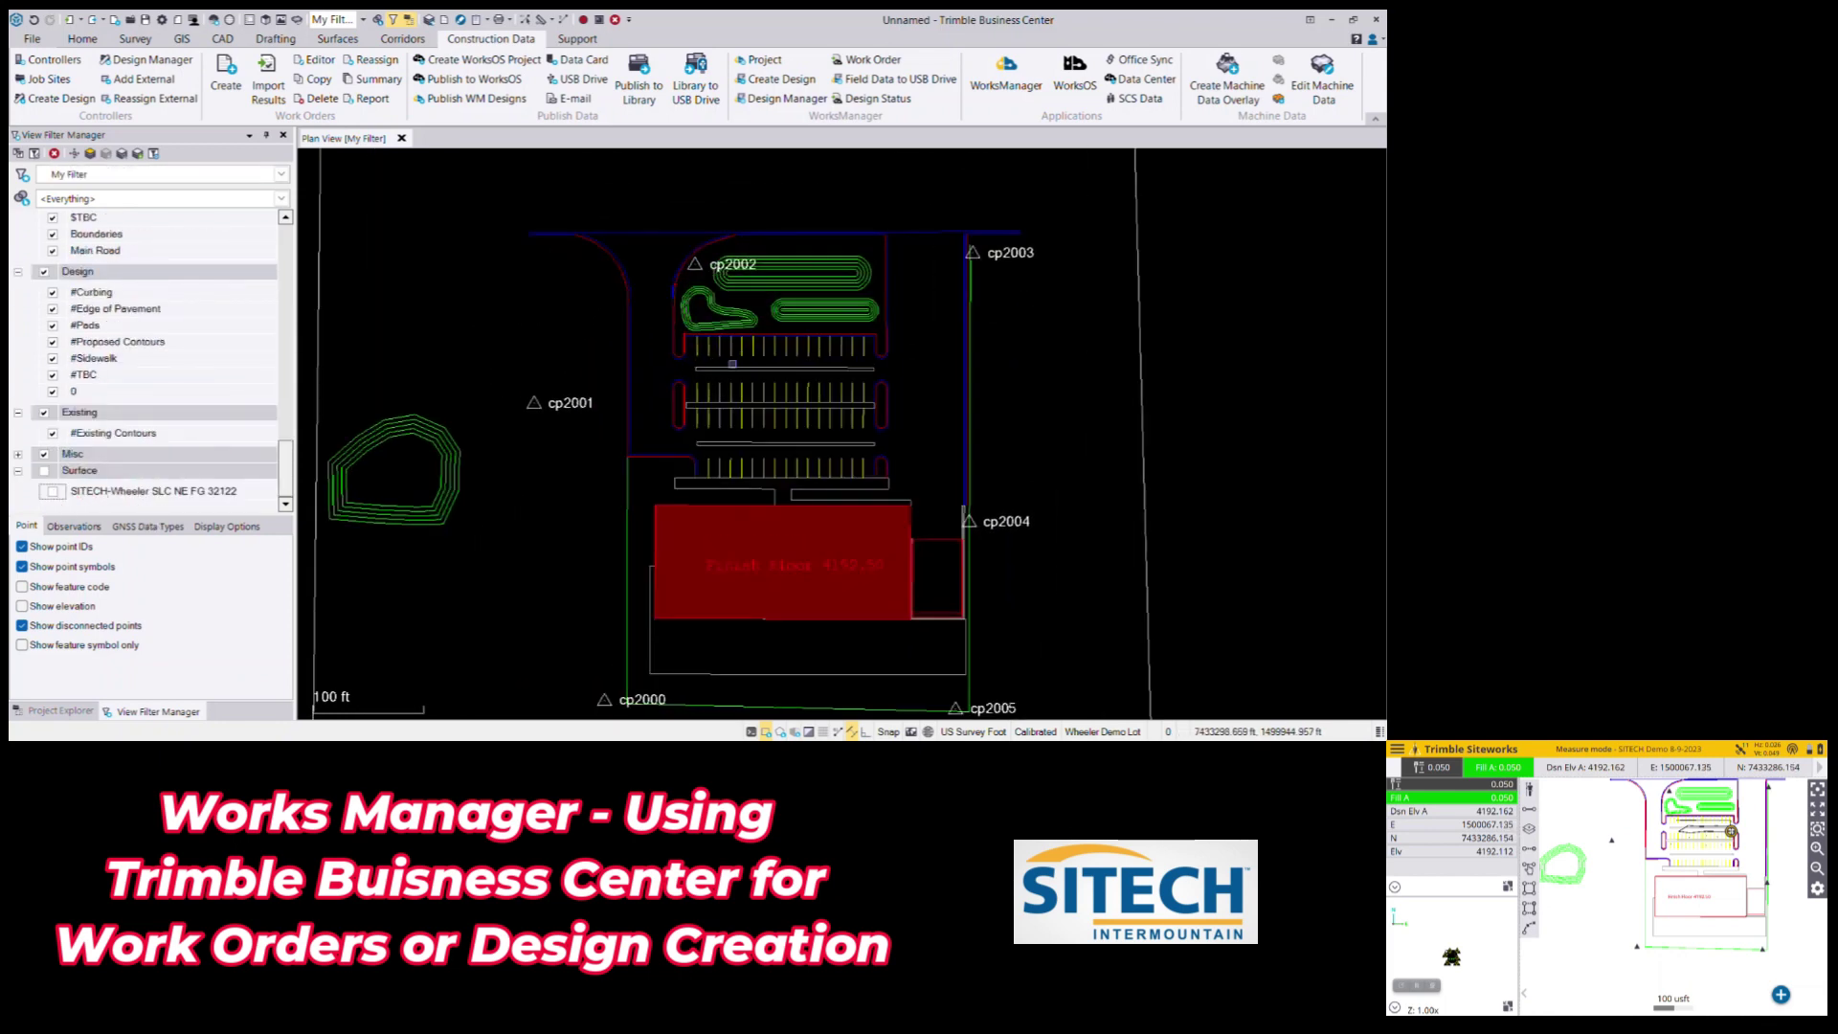
scroll(794, 371, up, 2)
scroll(809, 407, up, 4)
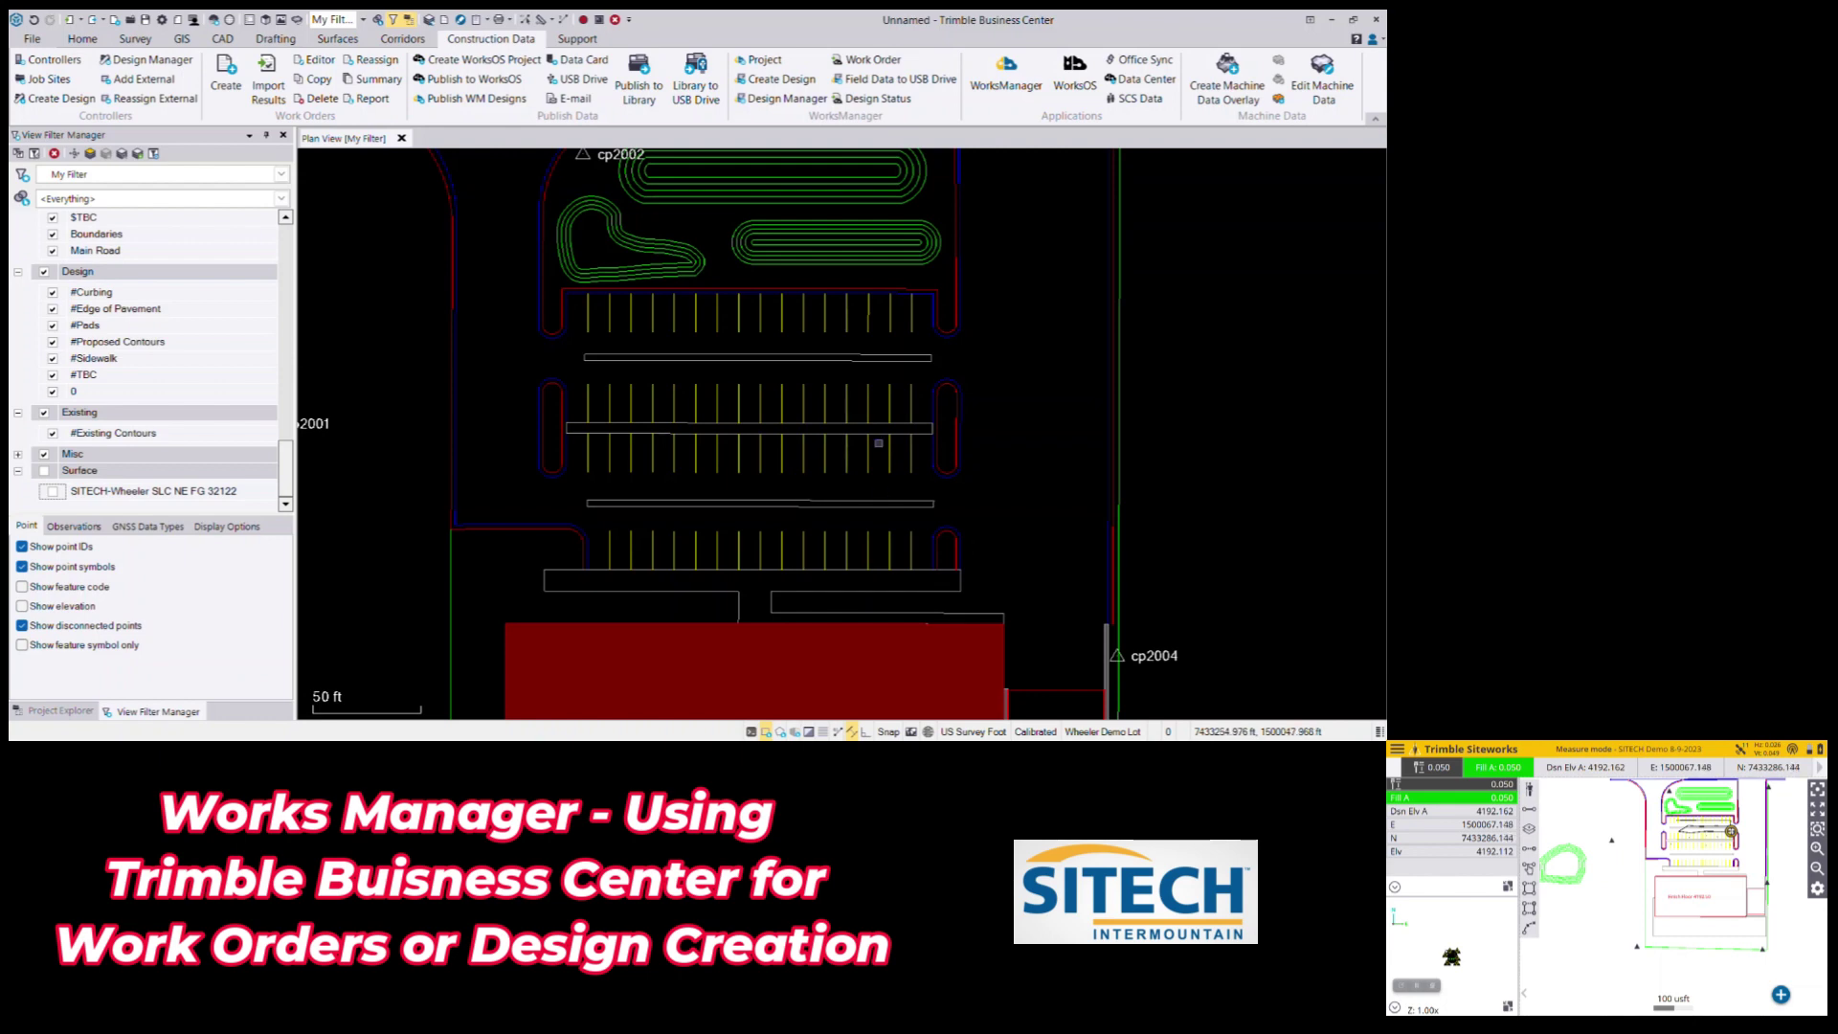
scroll(847, 434, down, 2)
mouse_move(847, 445)
middle_down()
mouse_move(894, 398)
mouse_move(882, 433)
middle_up()
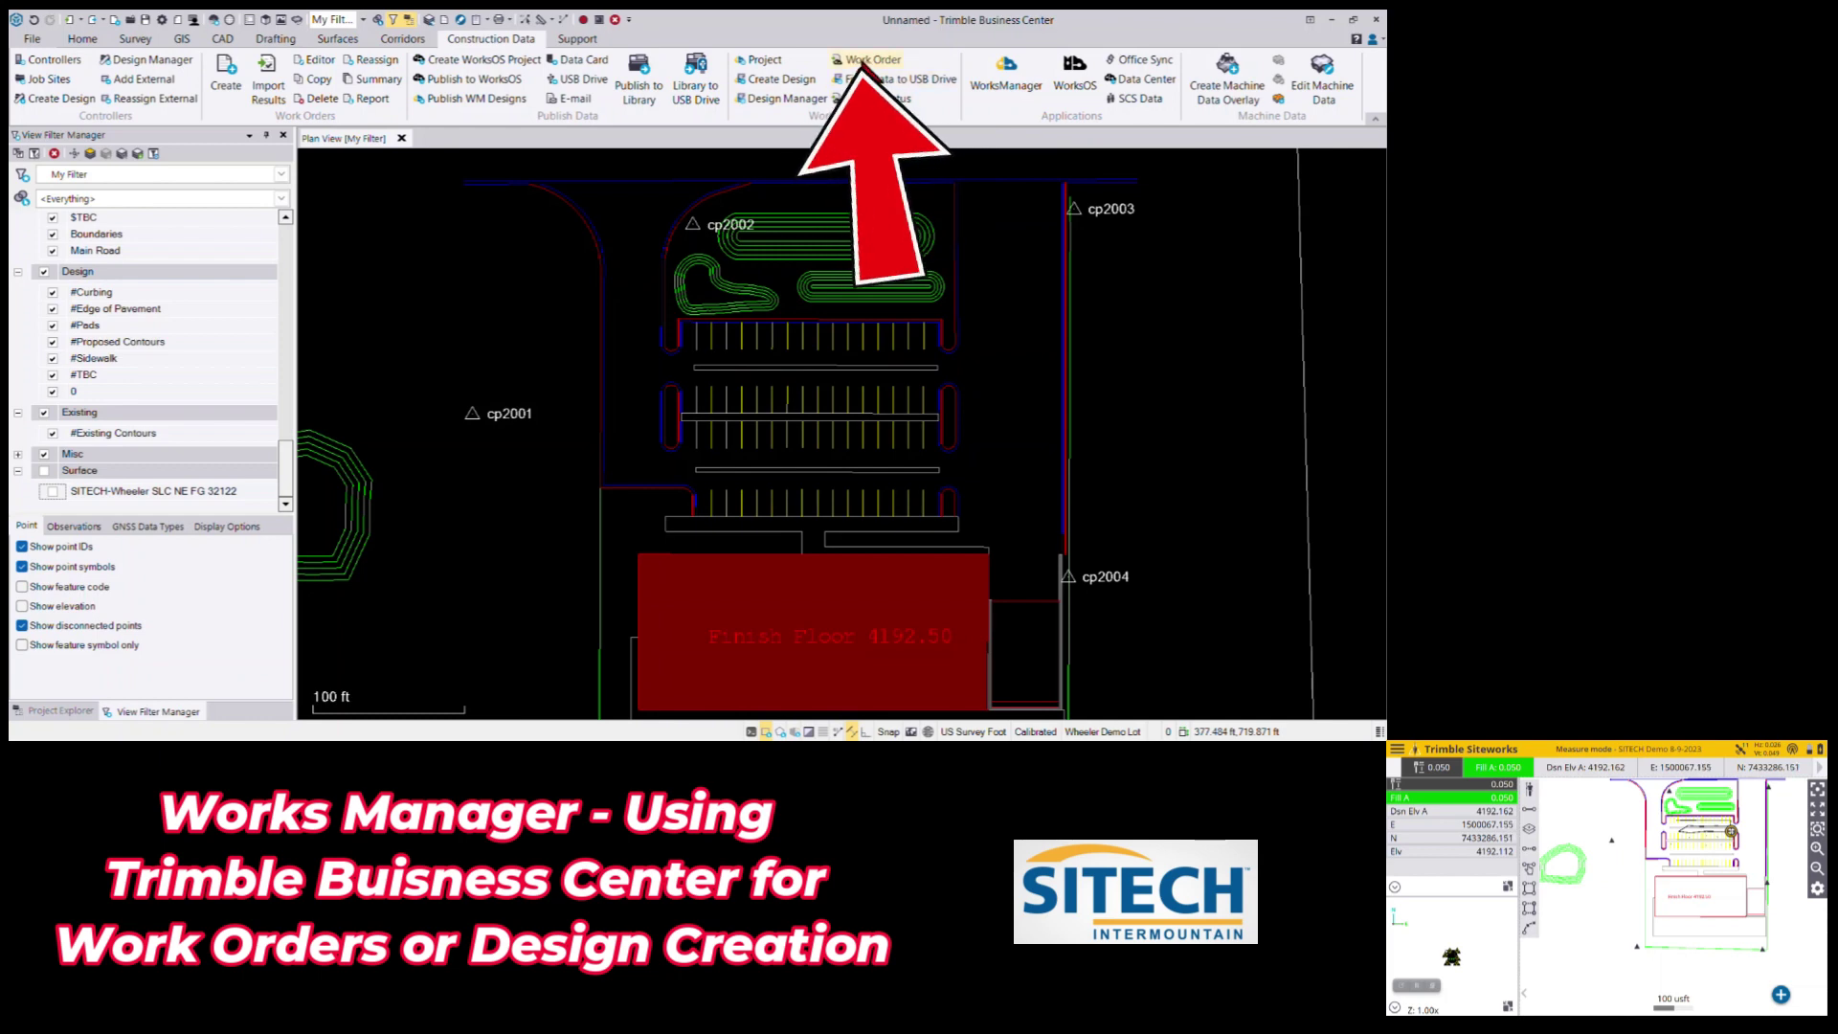
Pick the topo parking lot 81423 work order from the TSC7 controller's WorksManager work orders
click(862, 60)
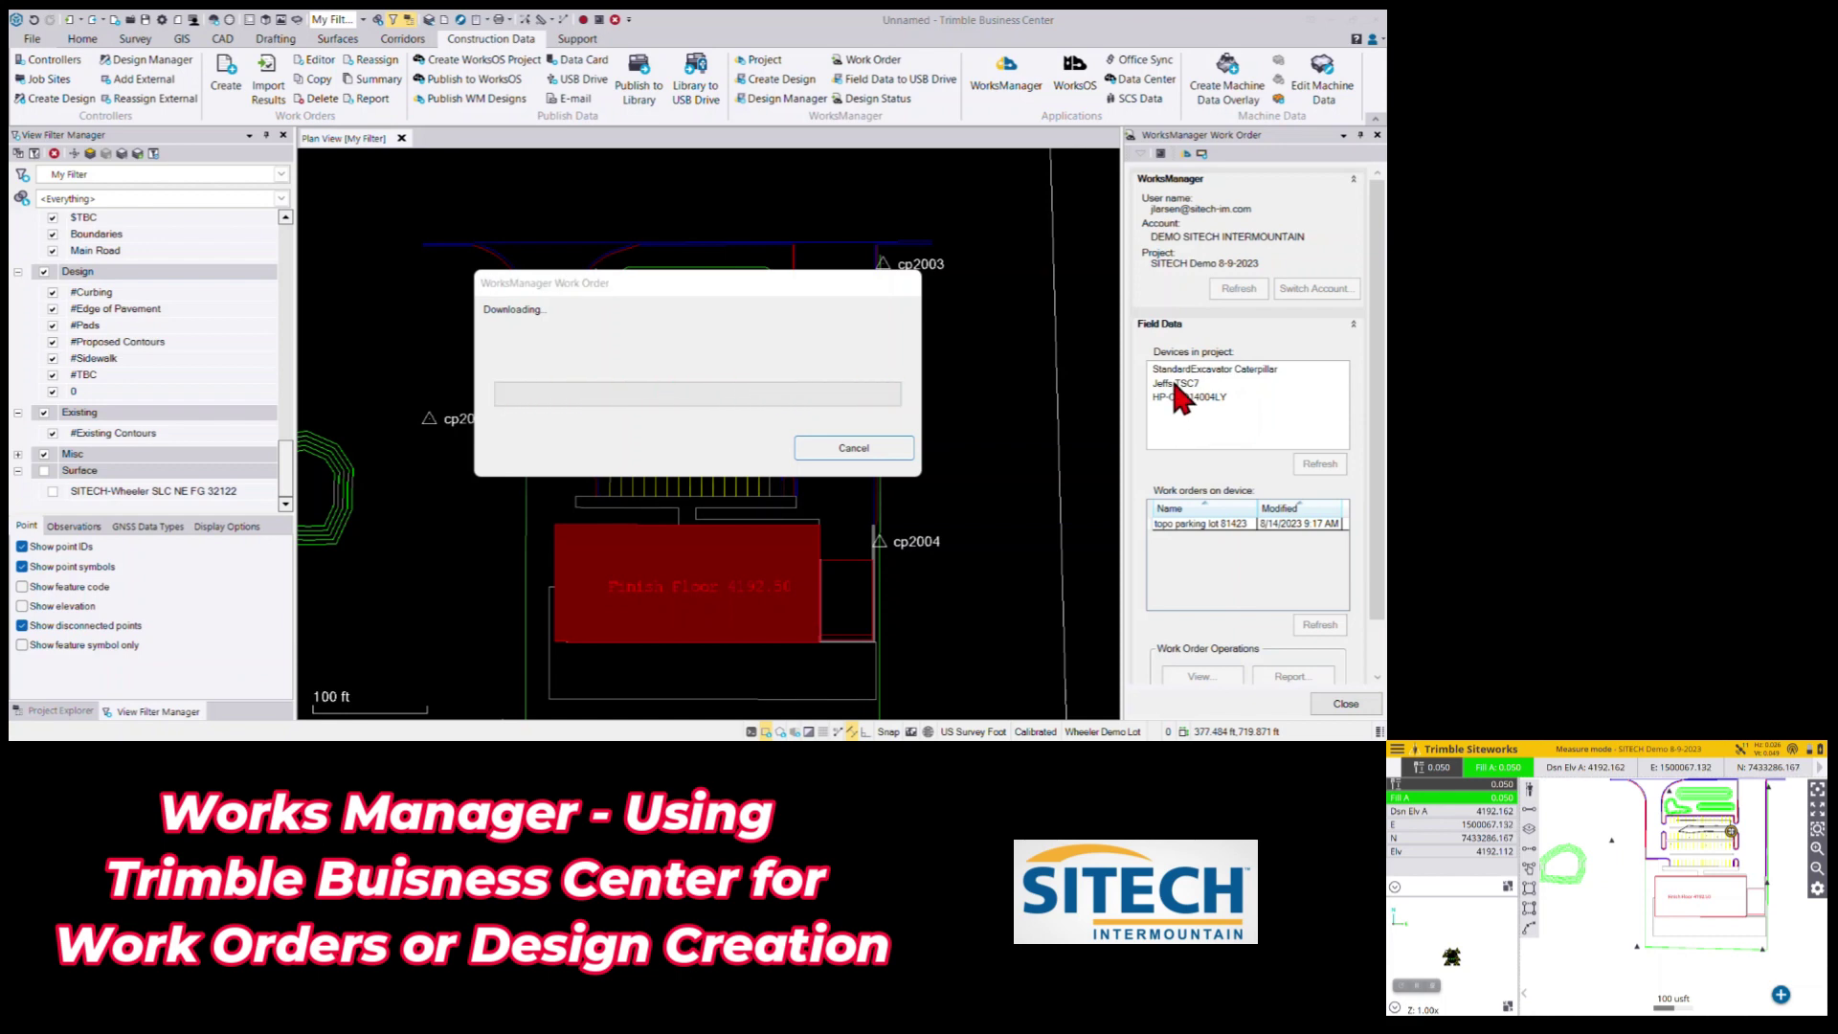
click(1171, 379)
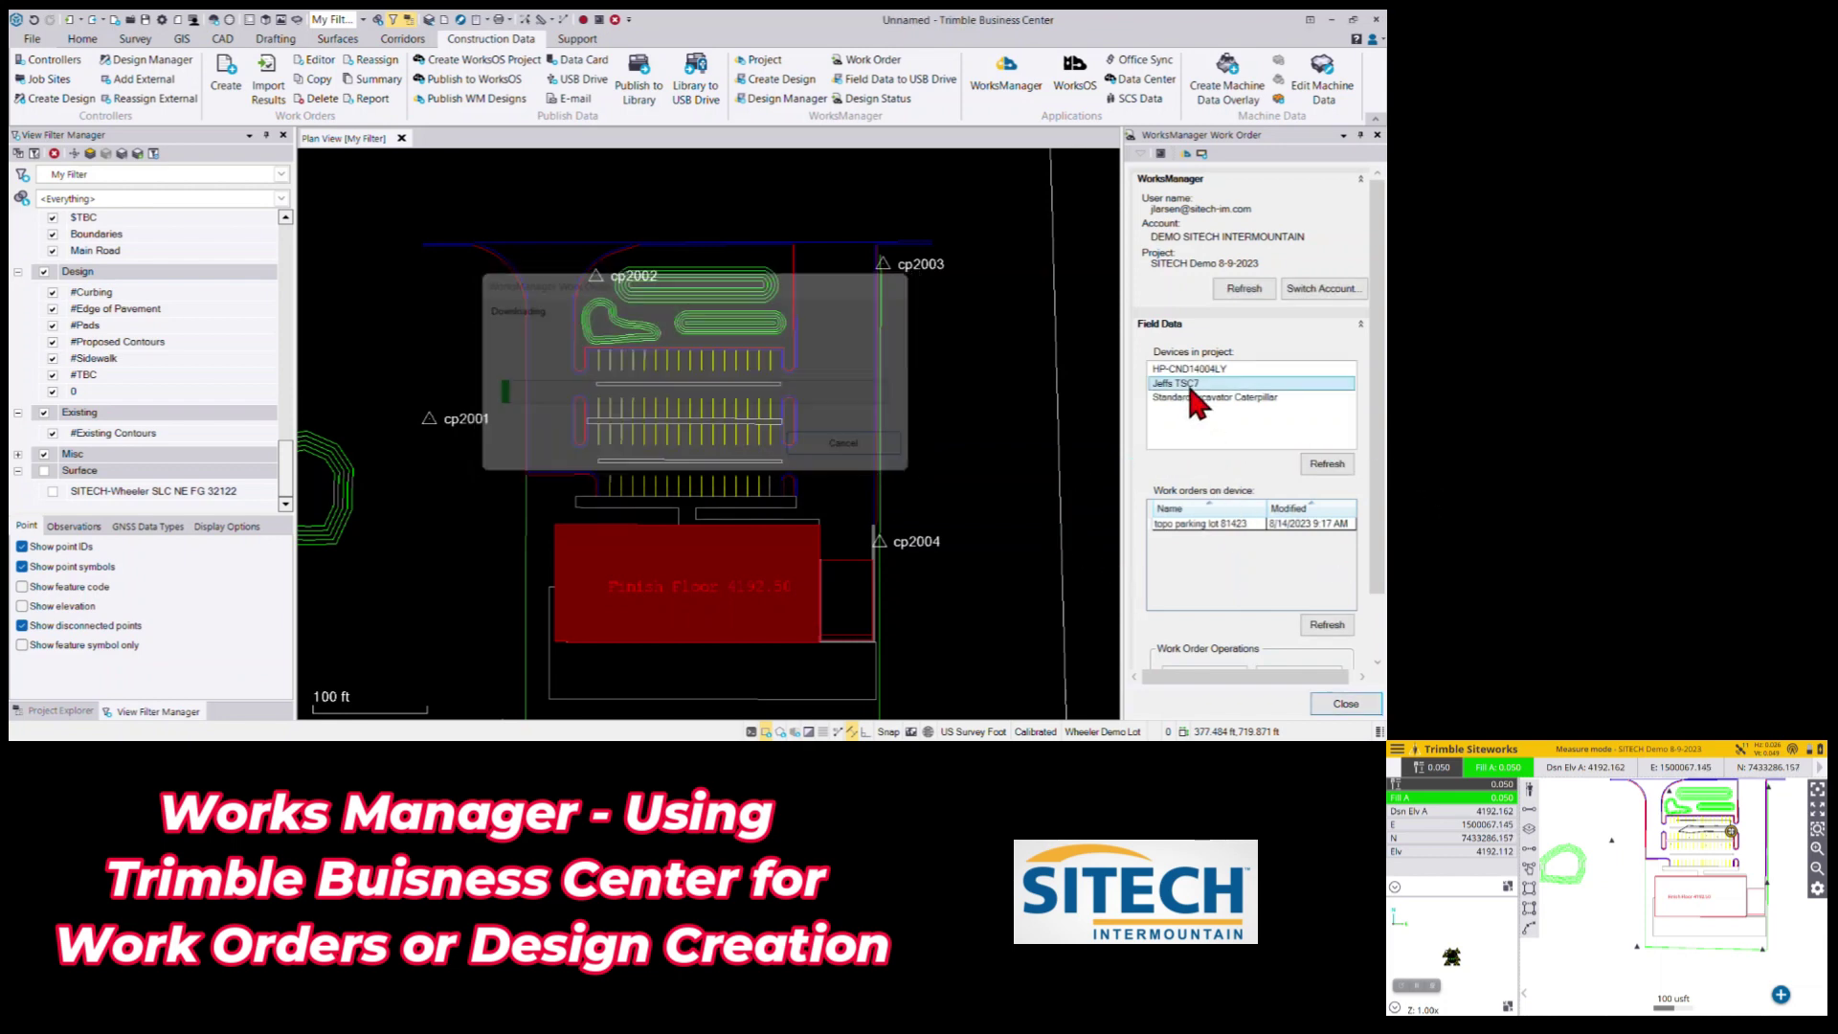
click(1227, 522)
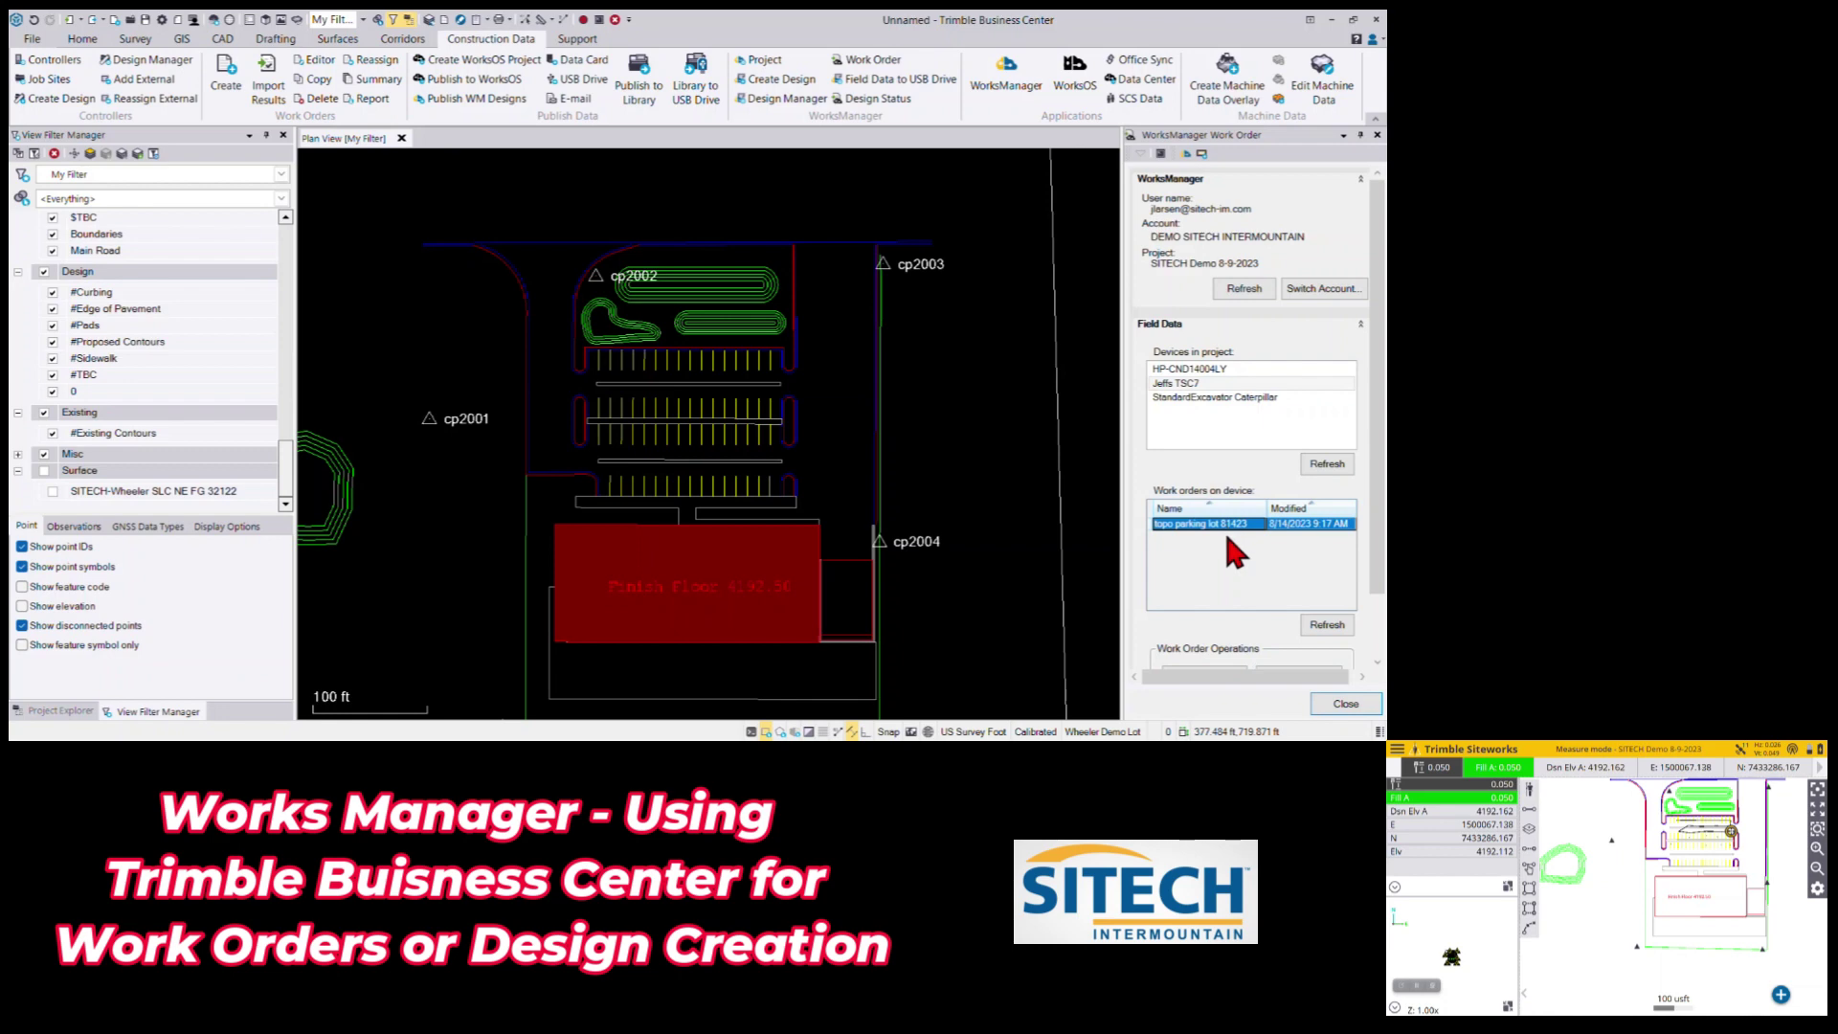
scroll(1336, 542, down, 2)
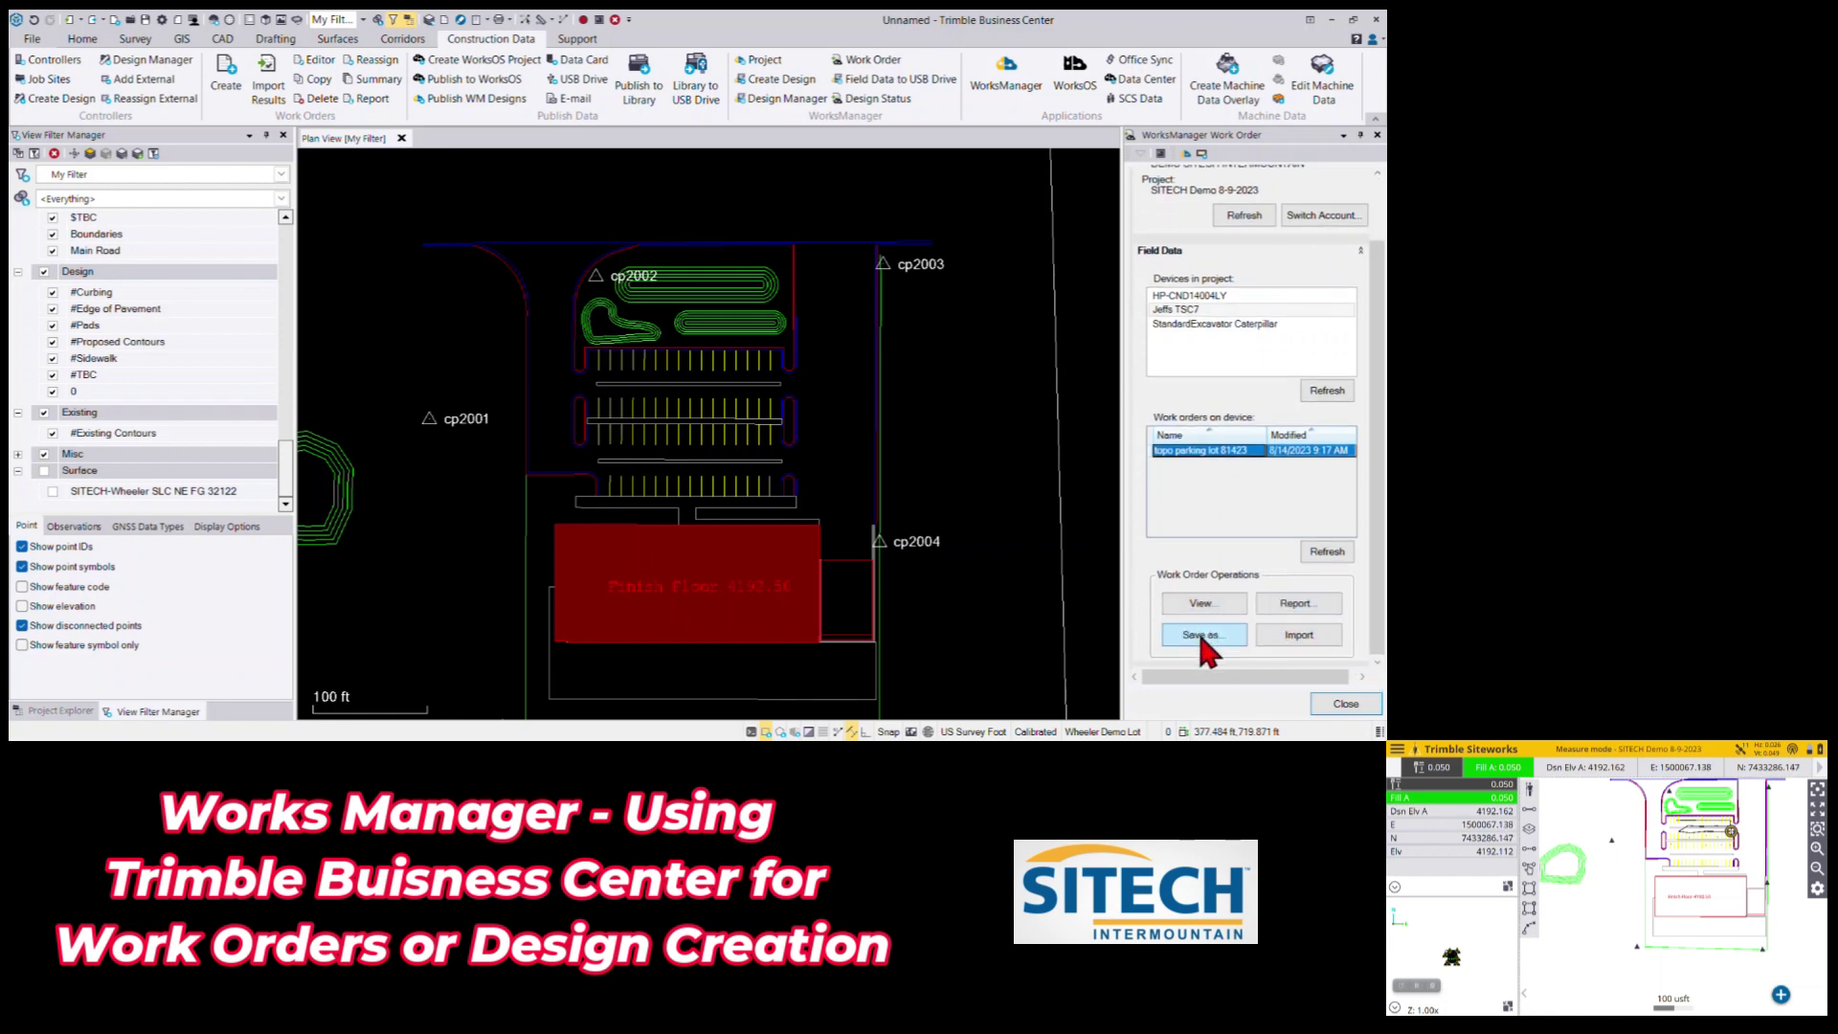
Import the topo parking lot work order and hide the point ID labels
click(1295, 634)
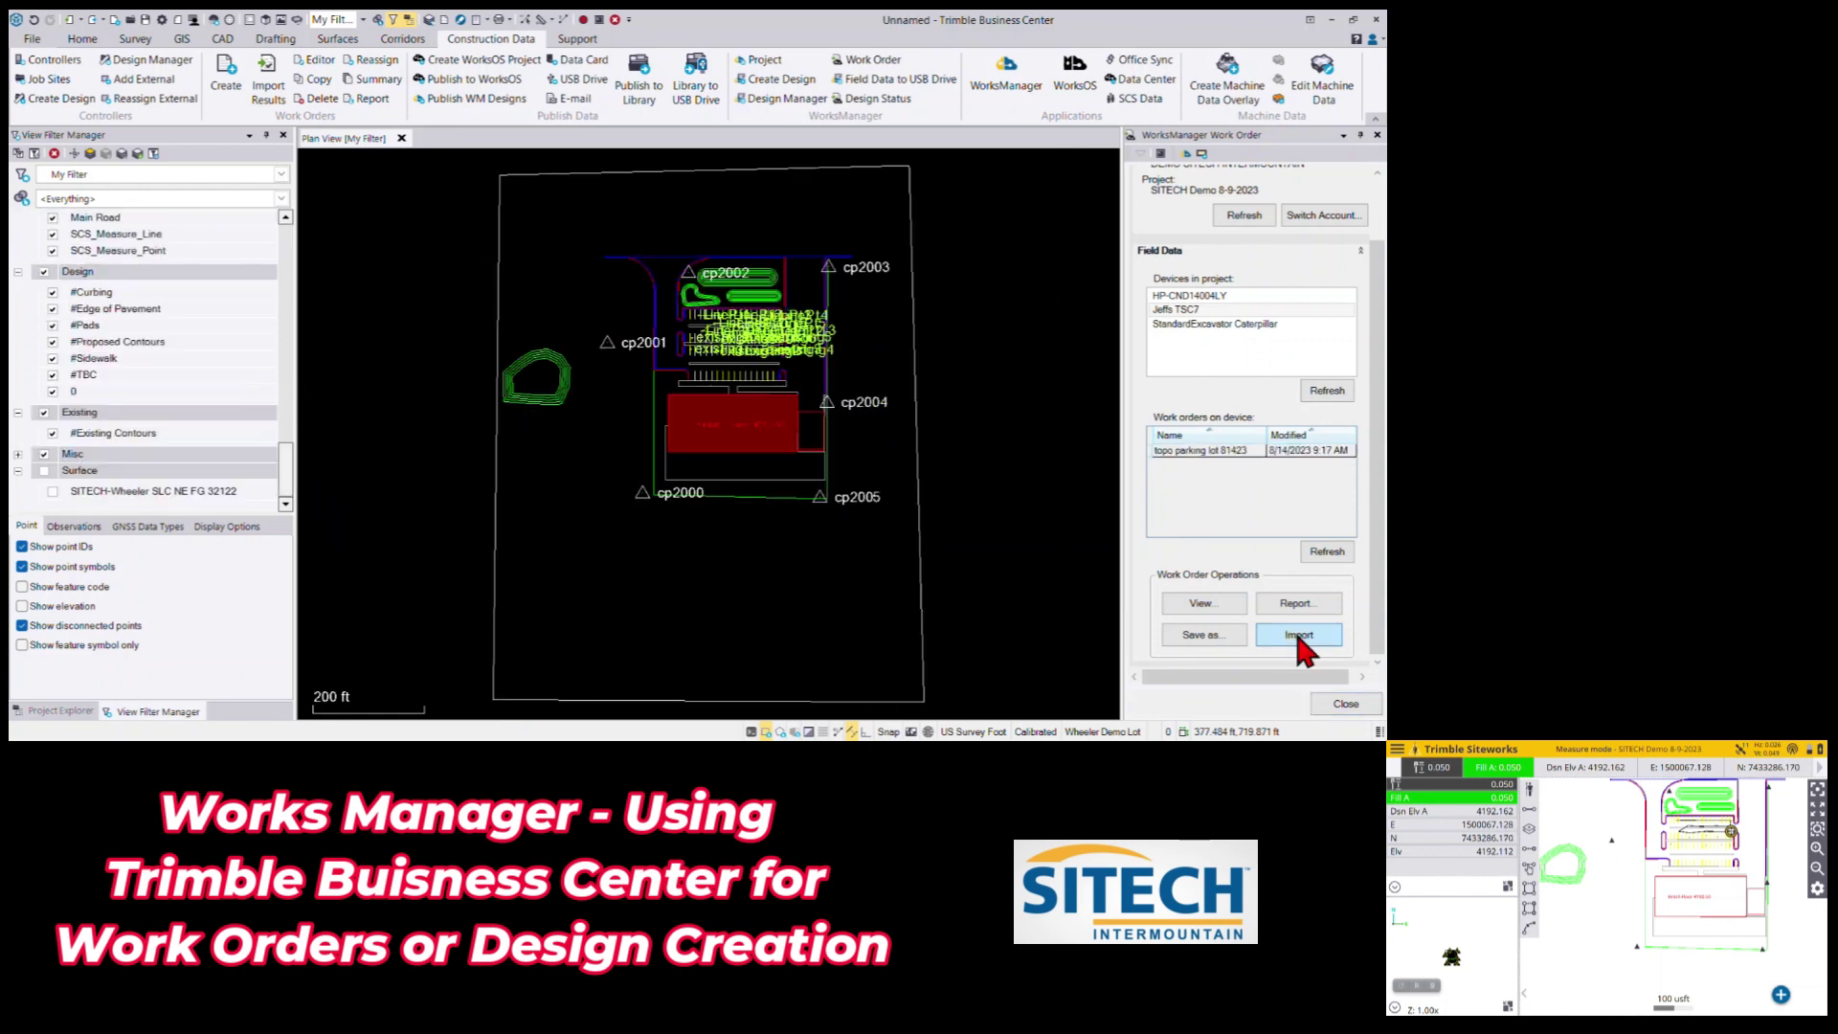
scroll(688, 297, up, 5)
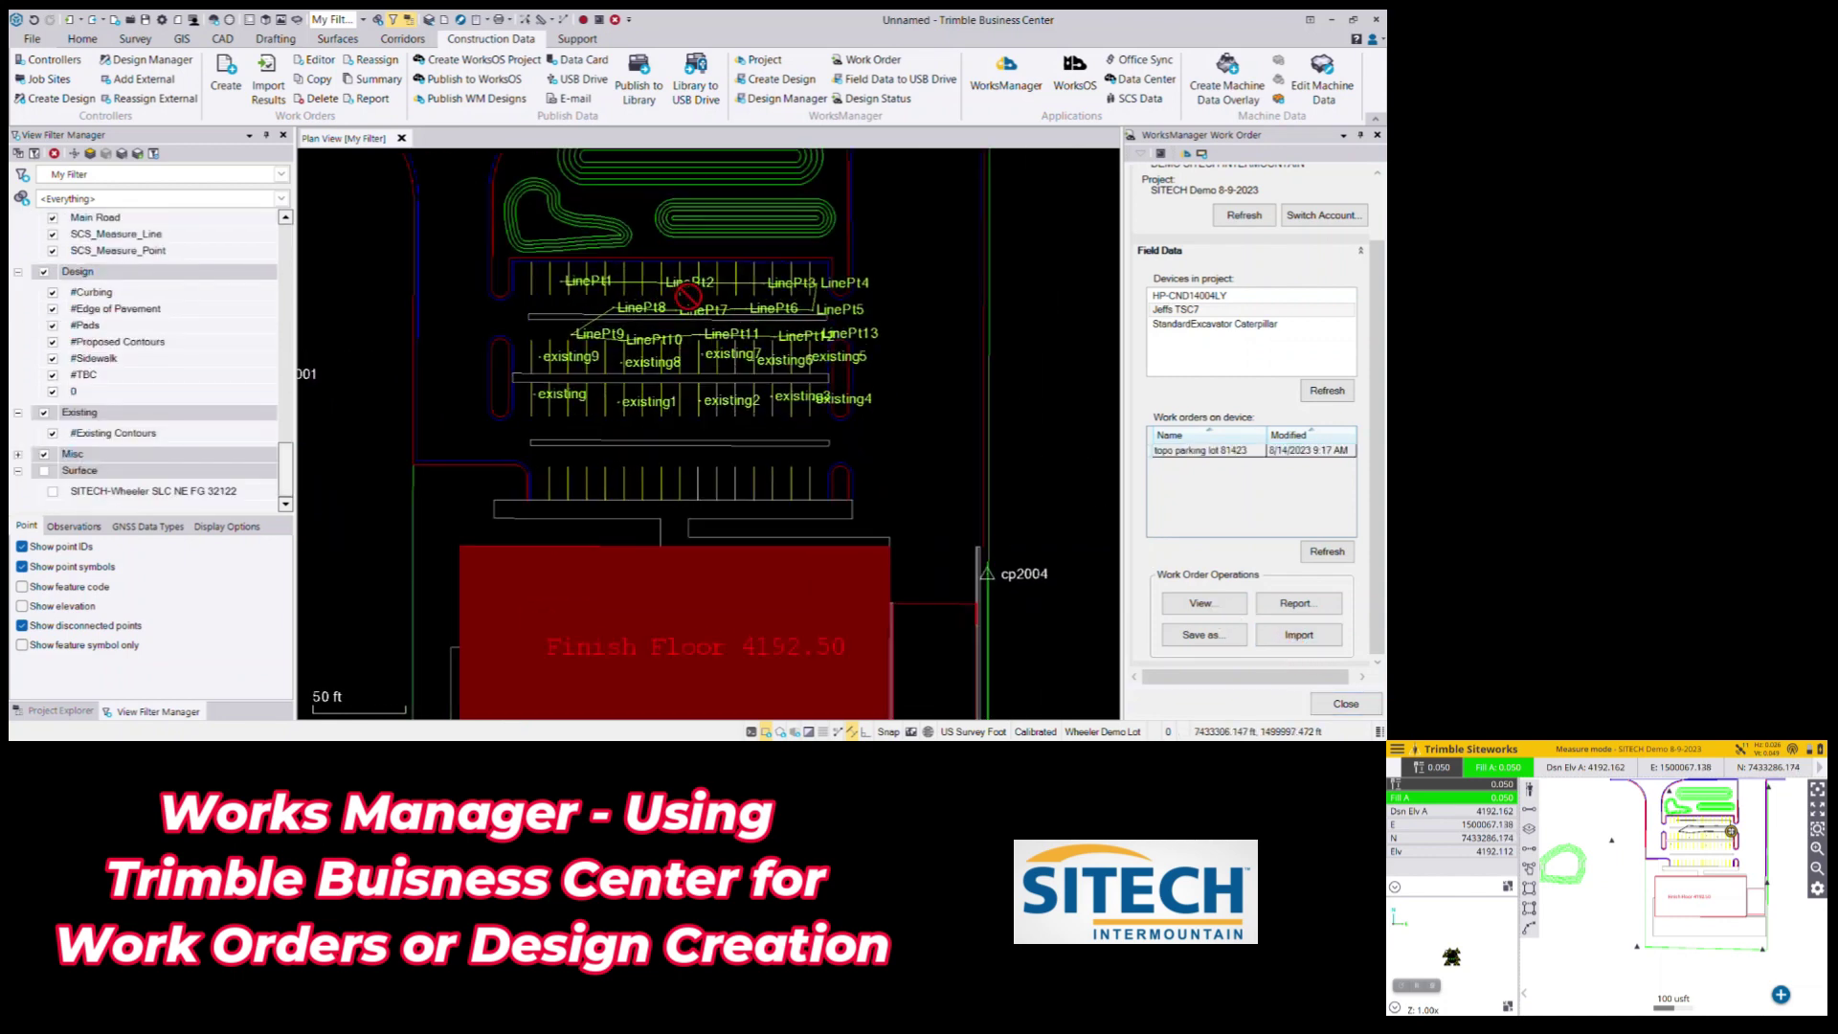
scroll(687, 297, up, 3)
click(22, 546)
middle_drag(613, 464, 693, 470)
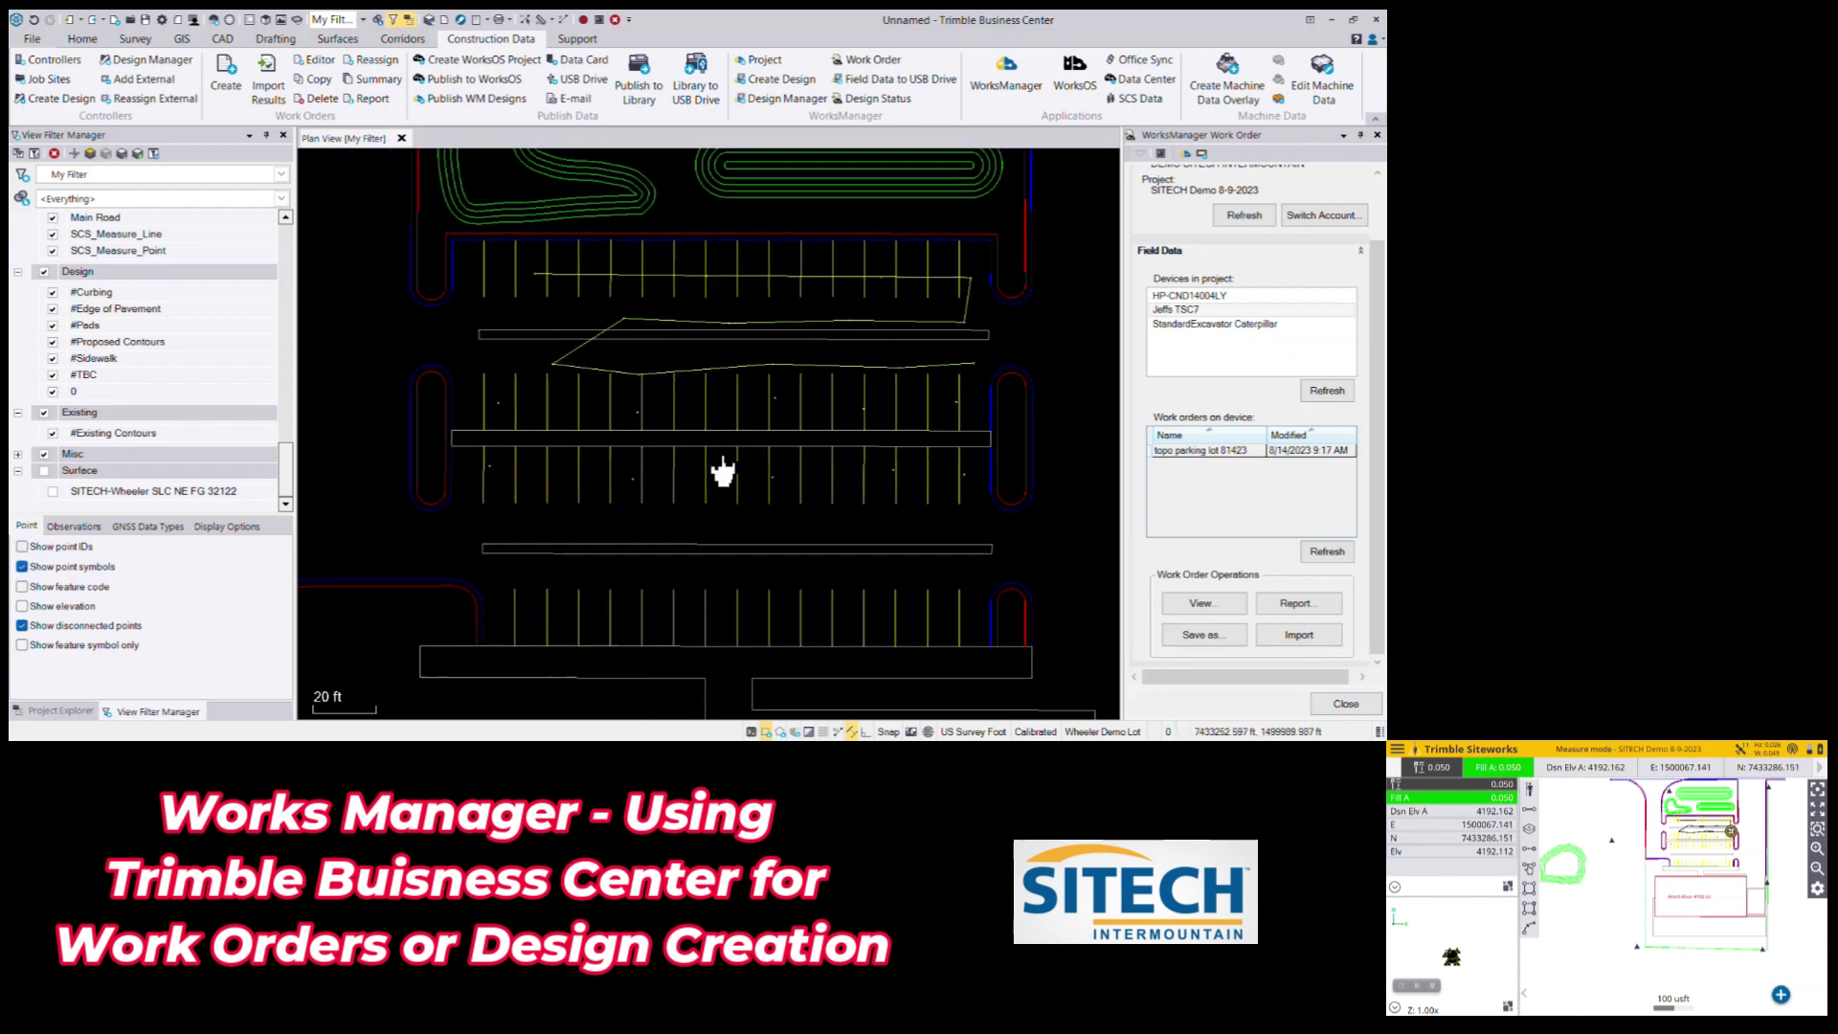
scroll(747, 456, down, 3)
scroll(784, 428, up, 1)
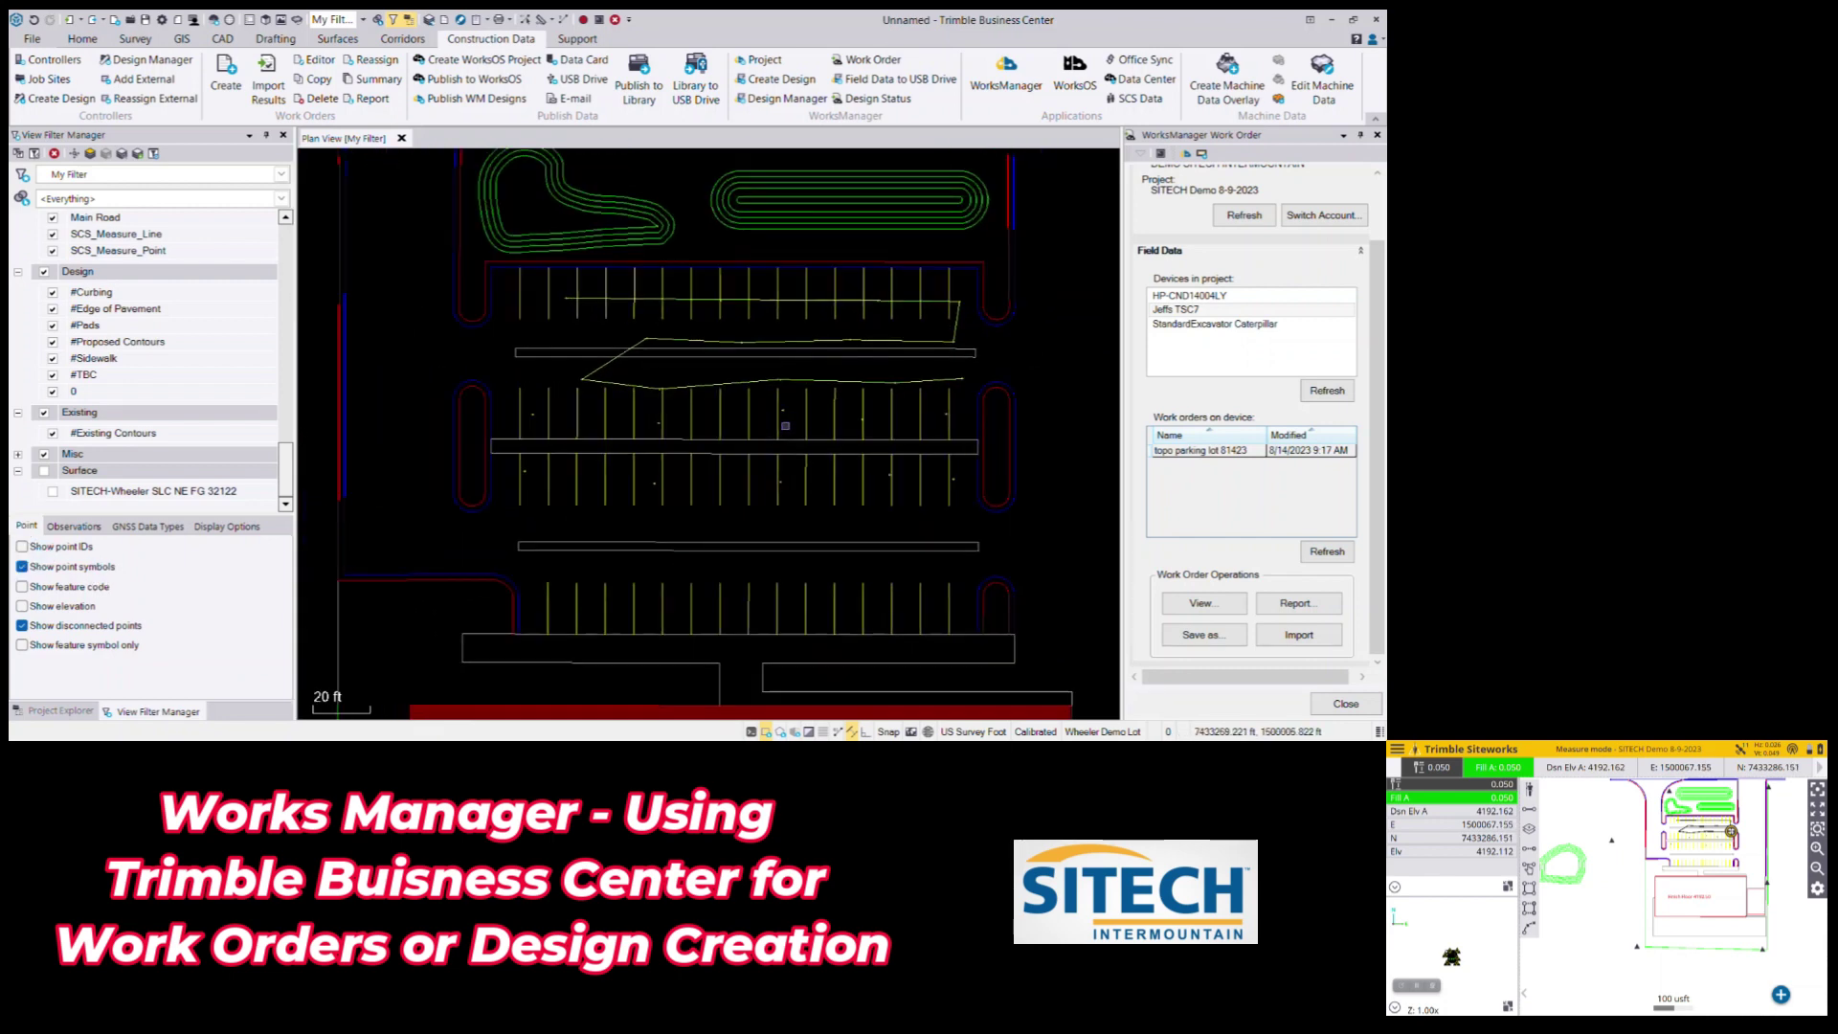
Inspect a measured point's properties, then close Properties and the Work Order pane
right_click(781, 412)
click(812, 406)
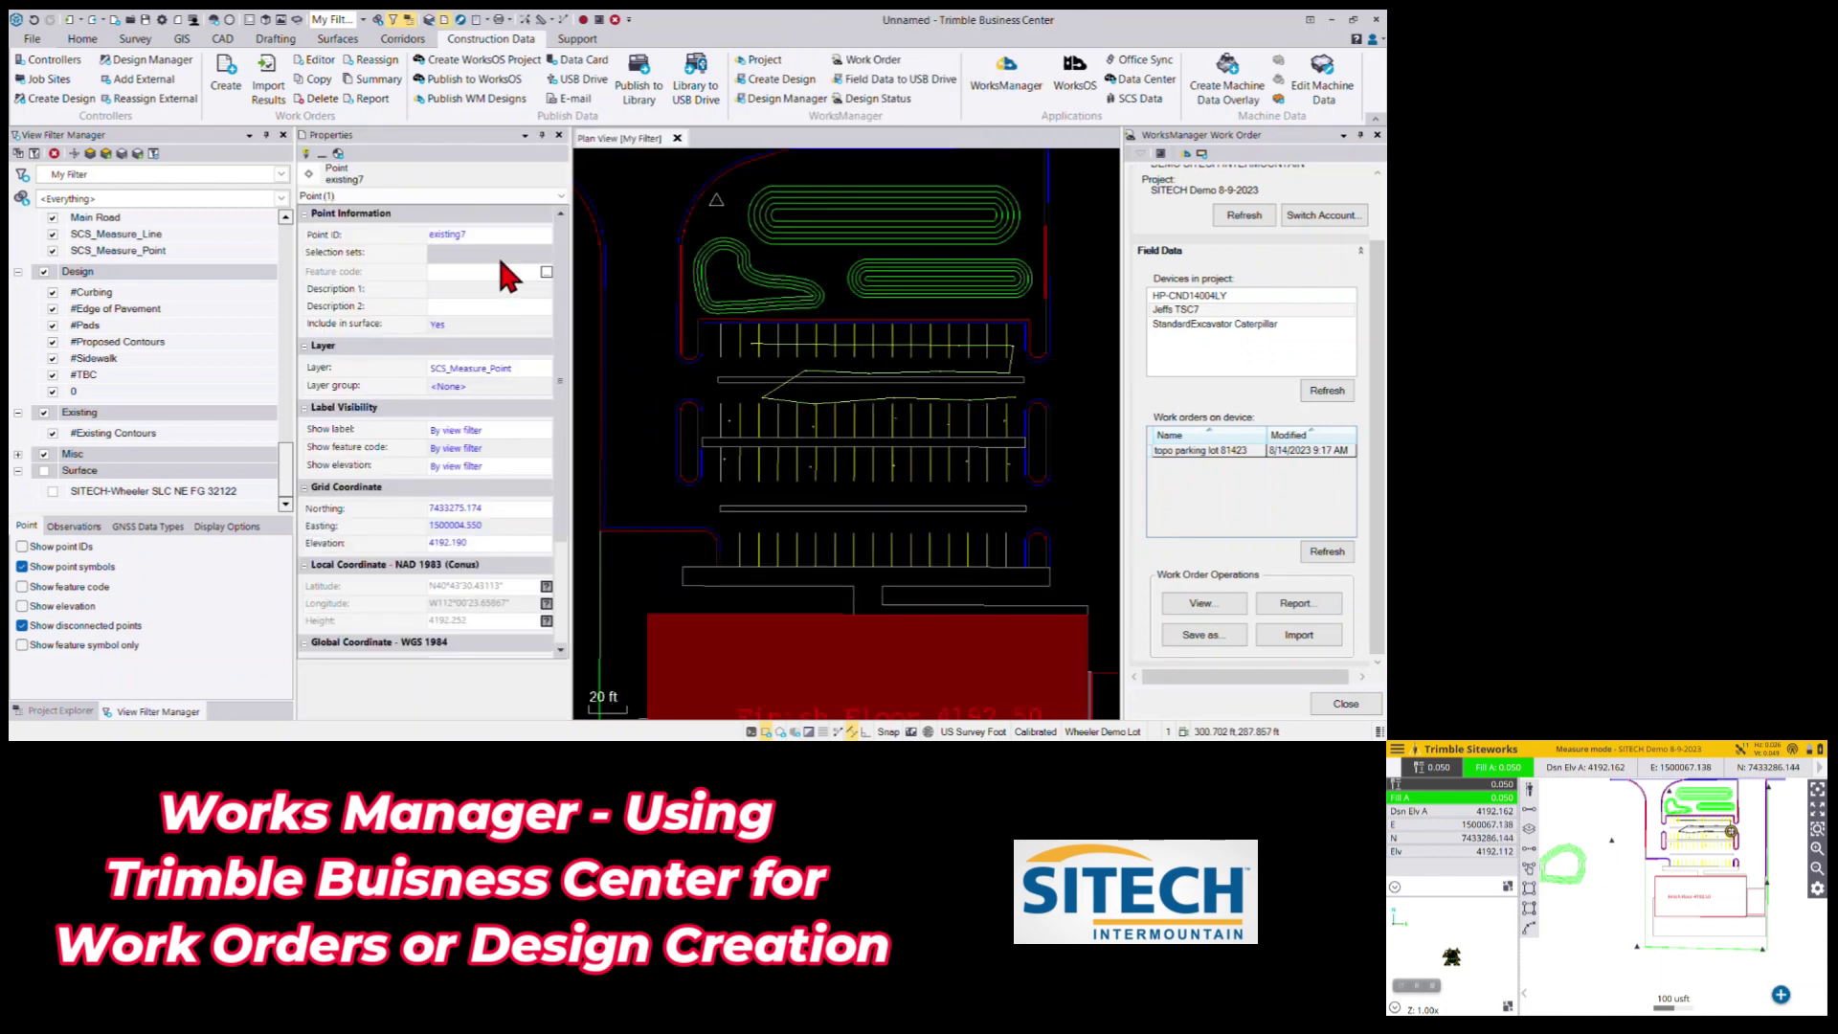
click(559, 136)
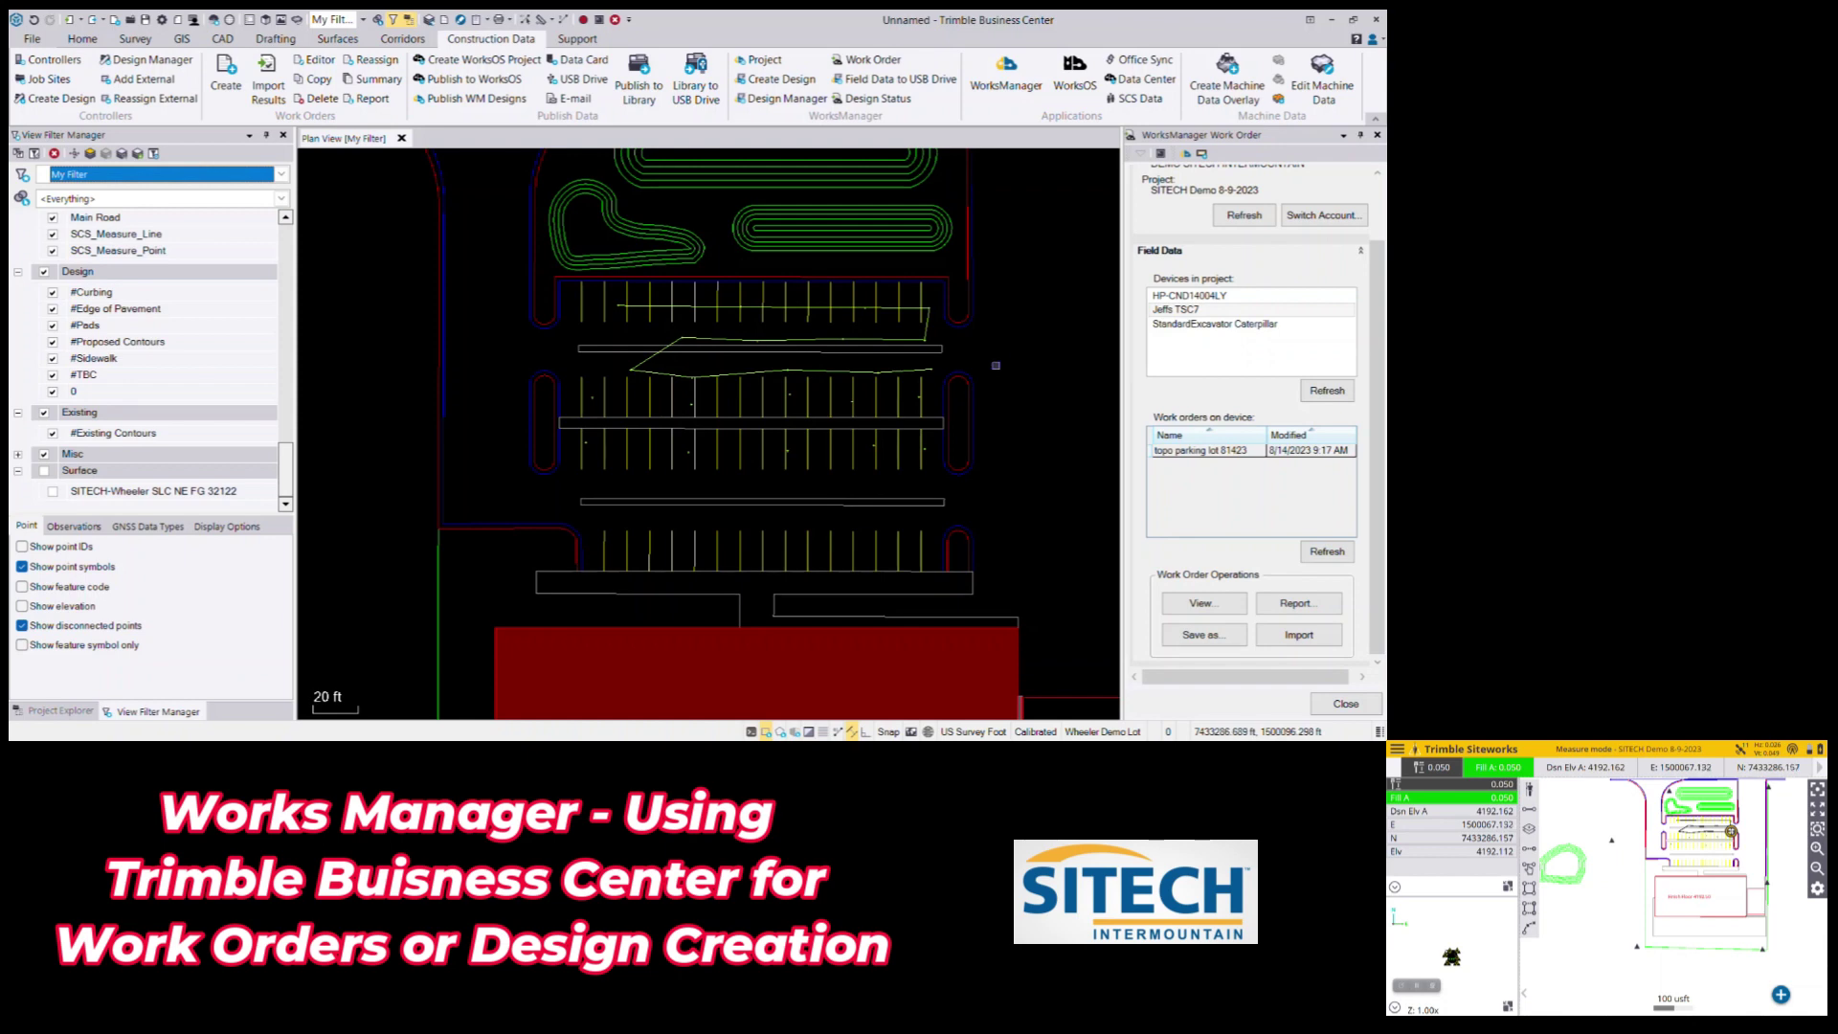
scroll(1031, 370, down, 4)
scroll(942, 362, down, 1)
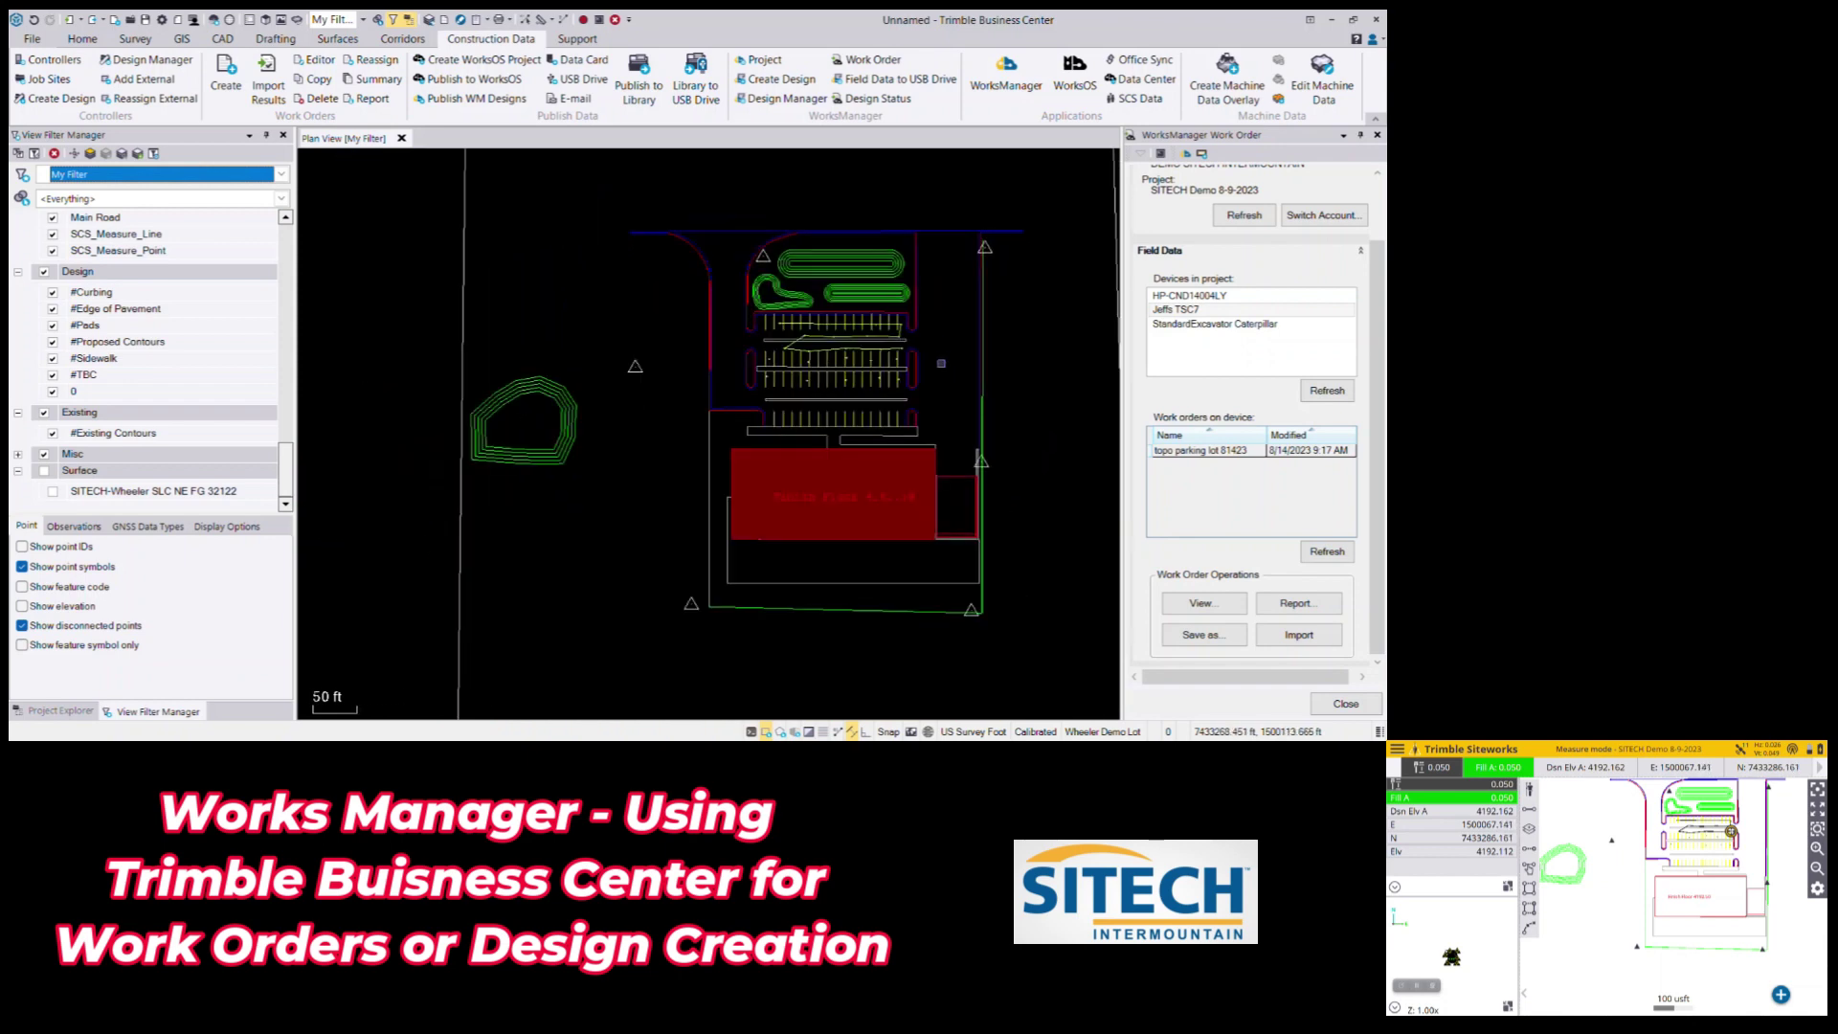
click(1345, 704)
scroll(1117, 369, down, 2)
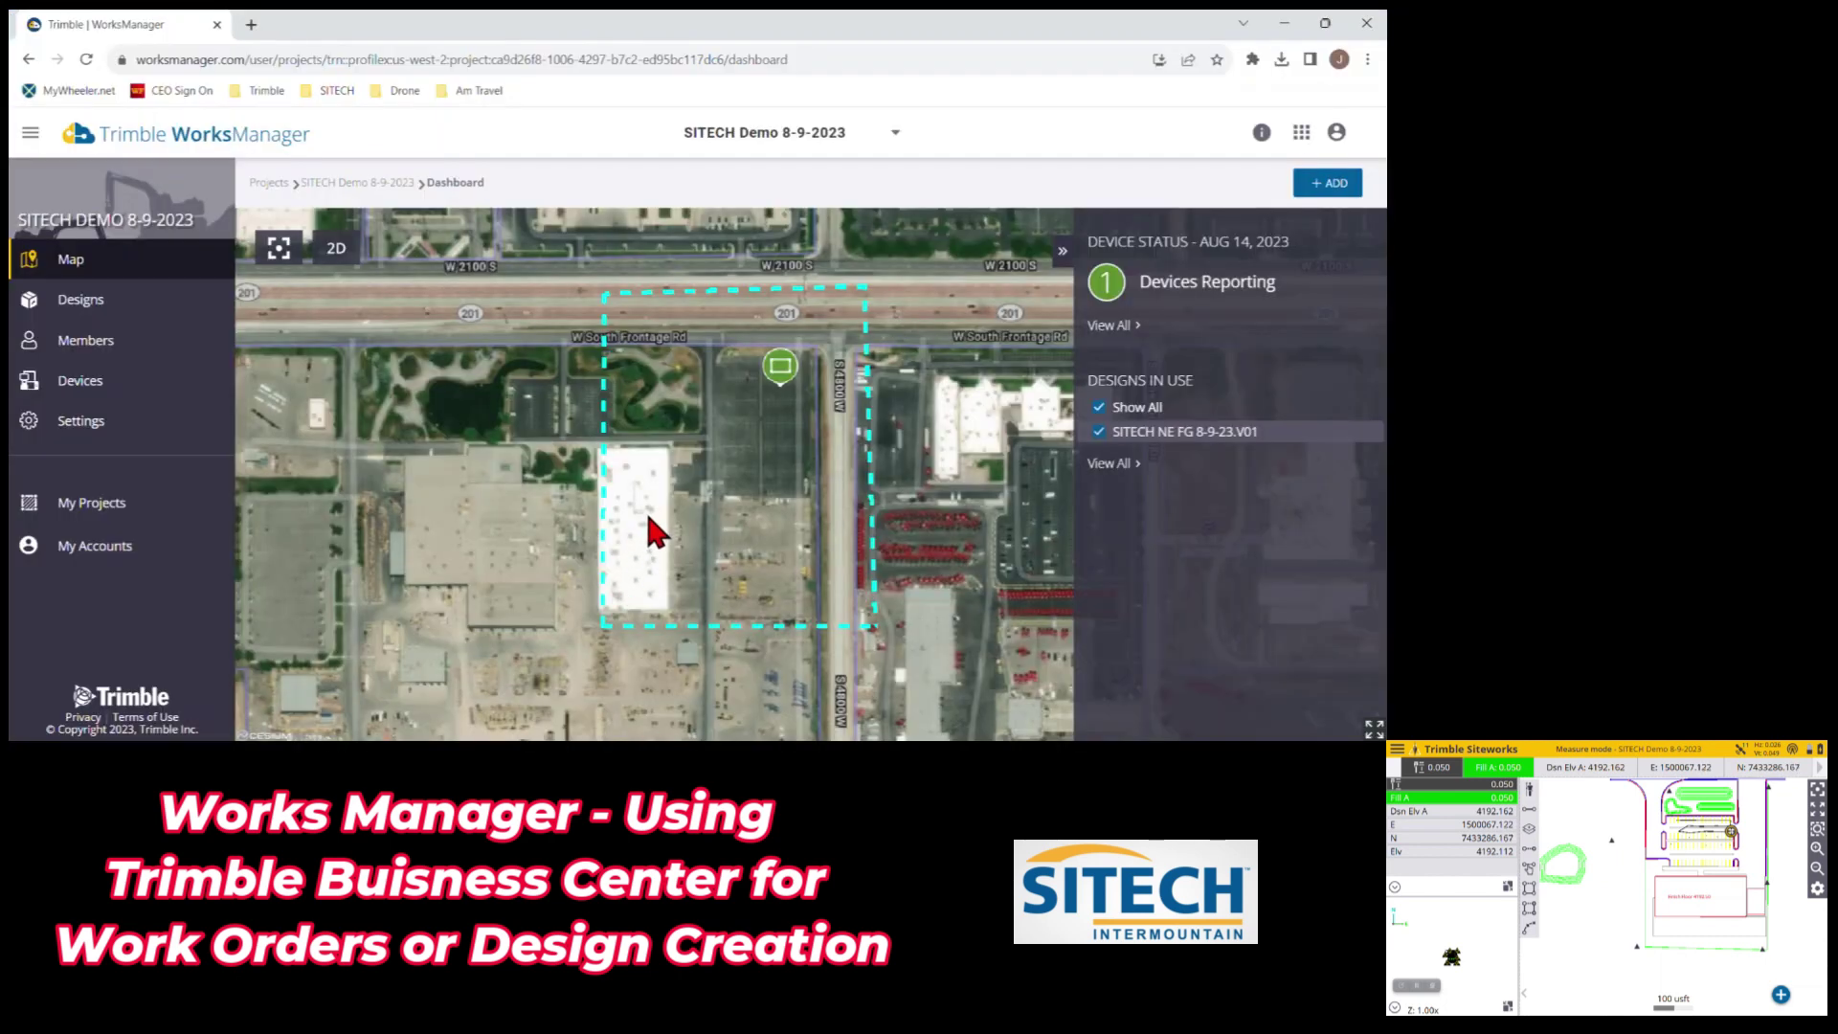
Open the SITECH Demo 8-9-2023 Designs list and start a new Create Design form
scroll(645, 508, down, 2)
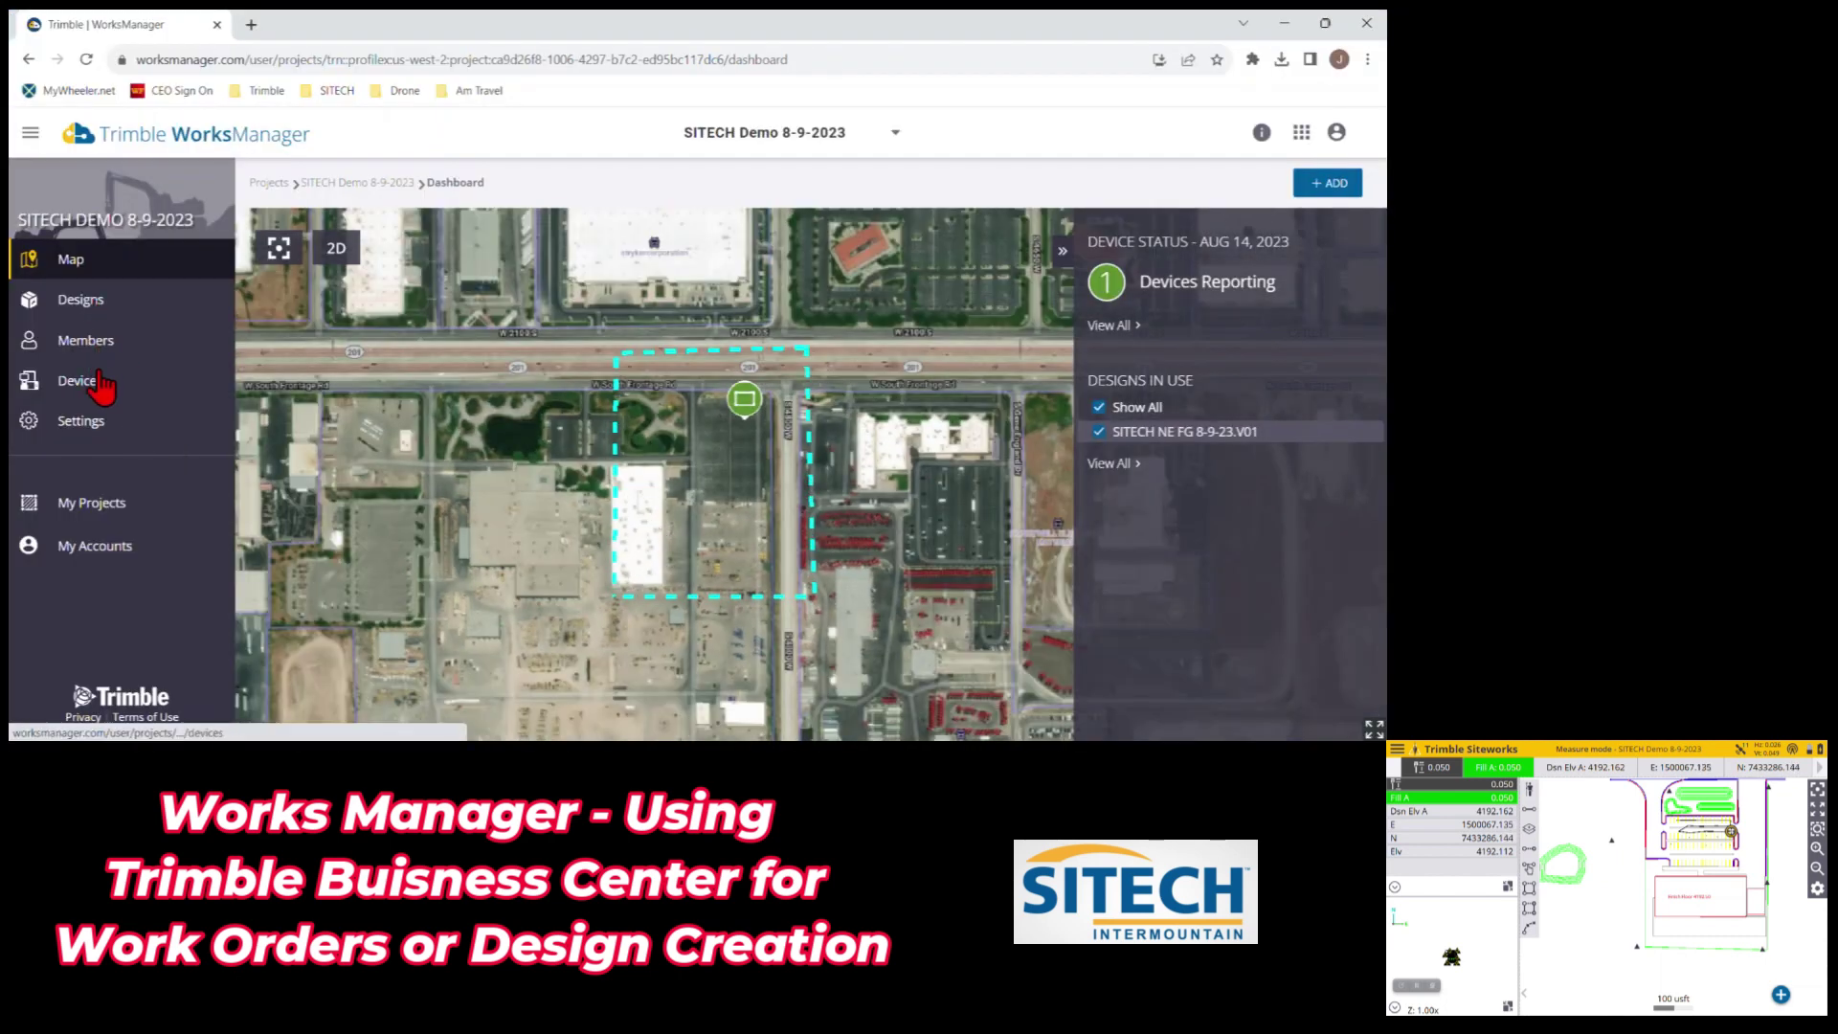
click(95, 309)
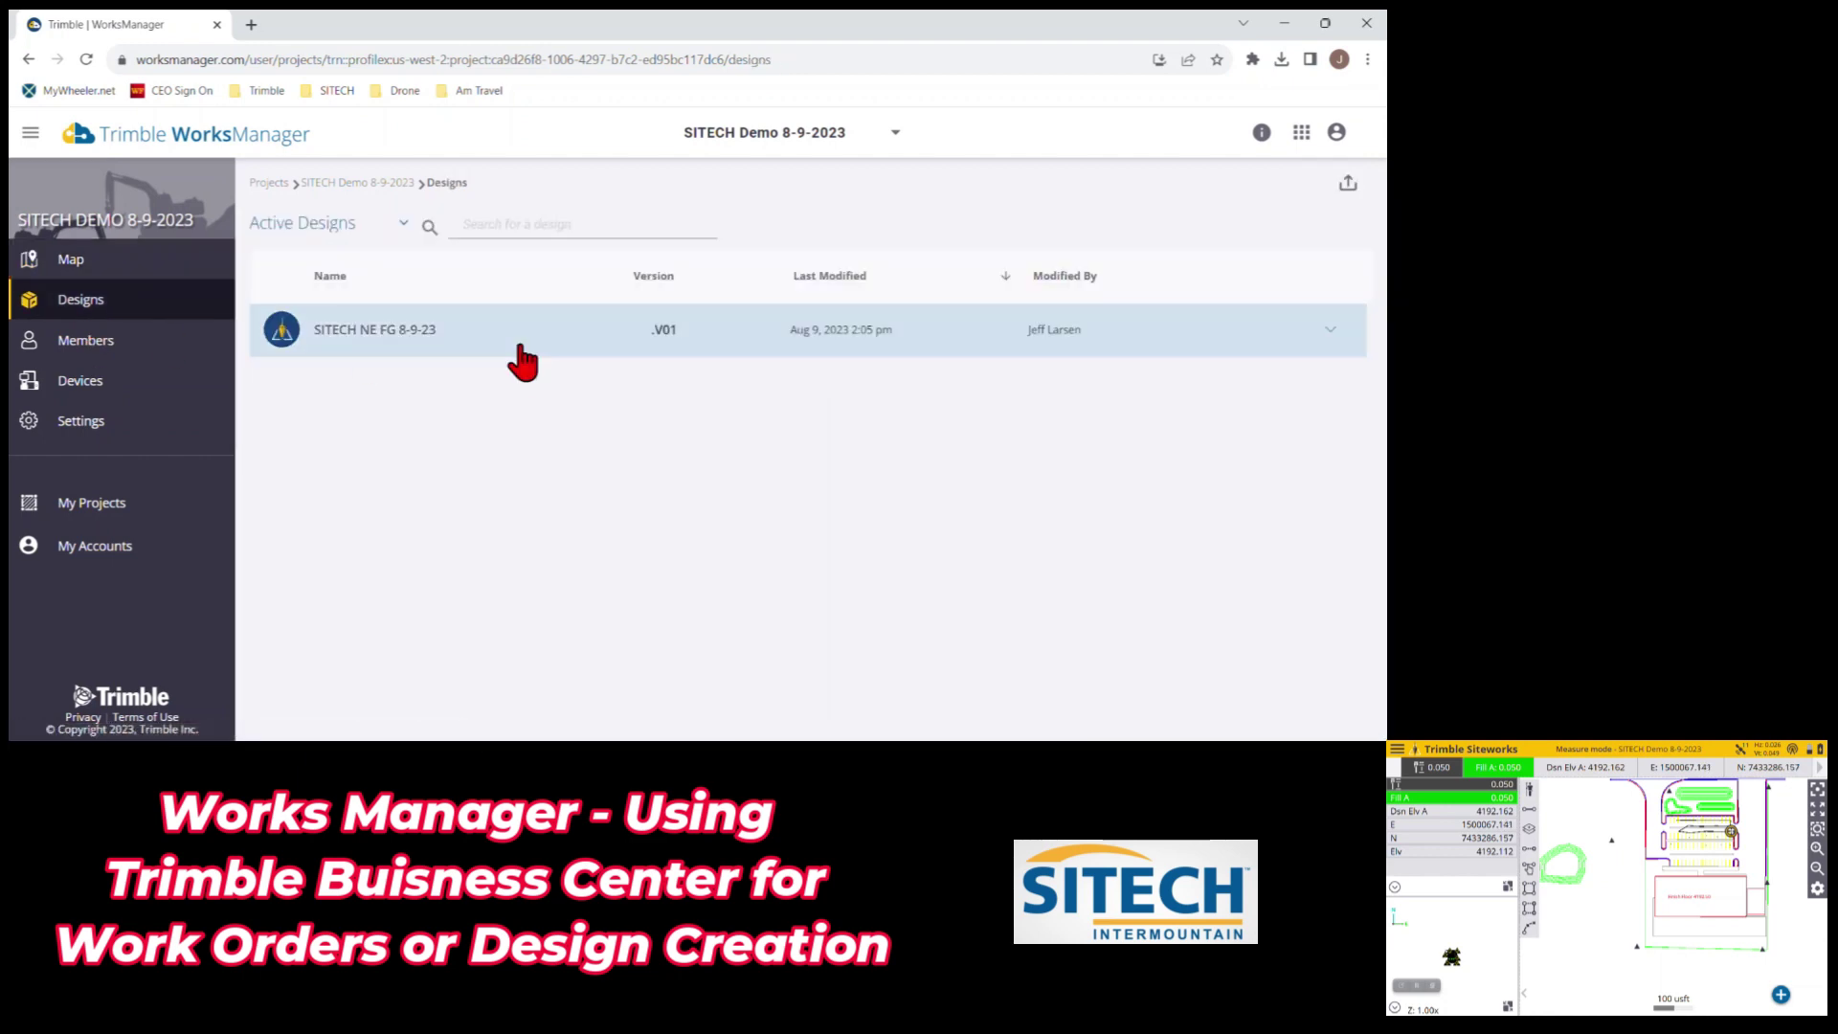
click(1325, 182)
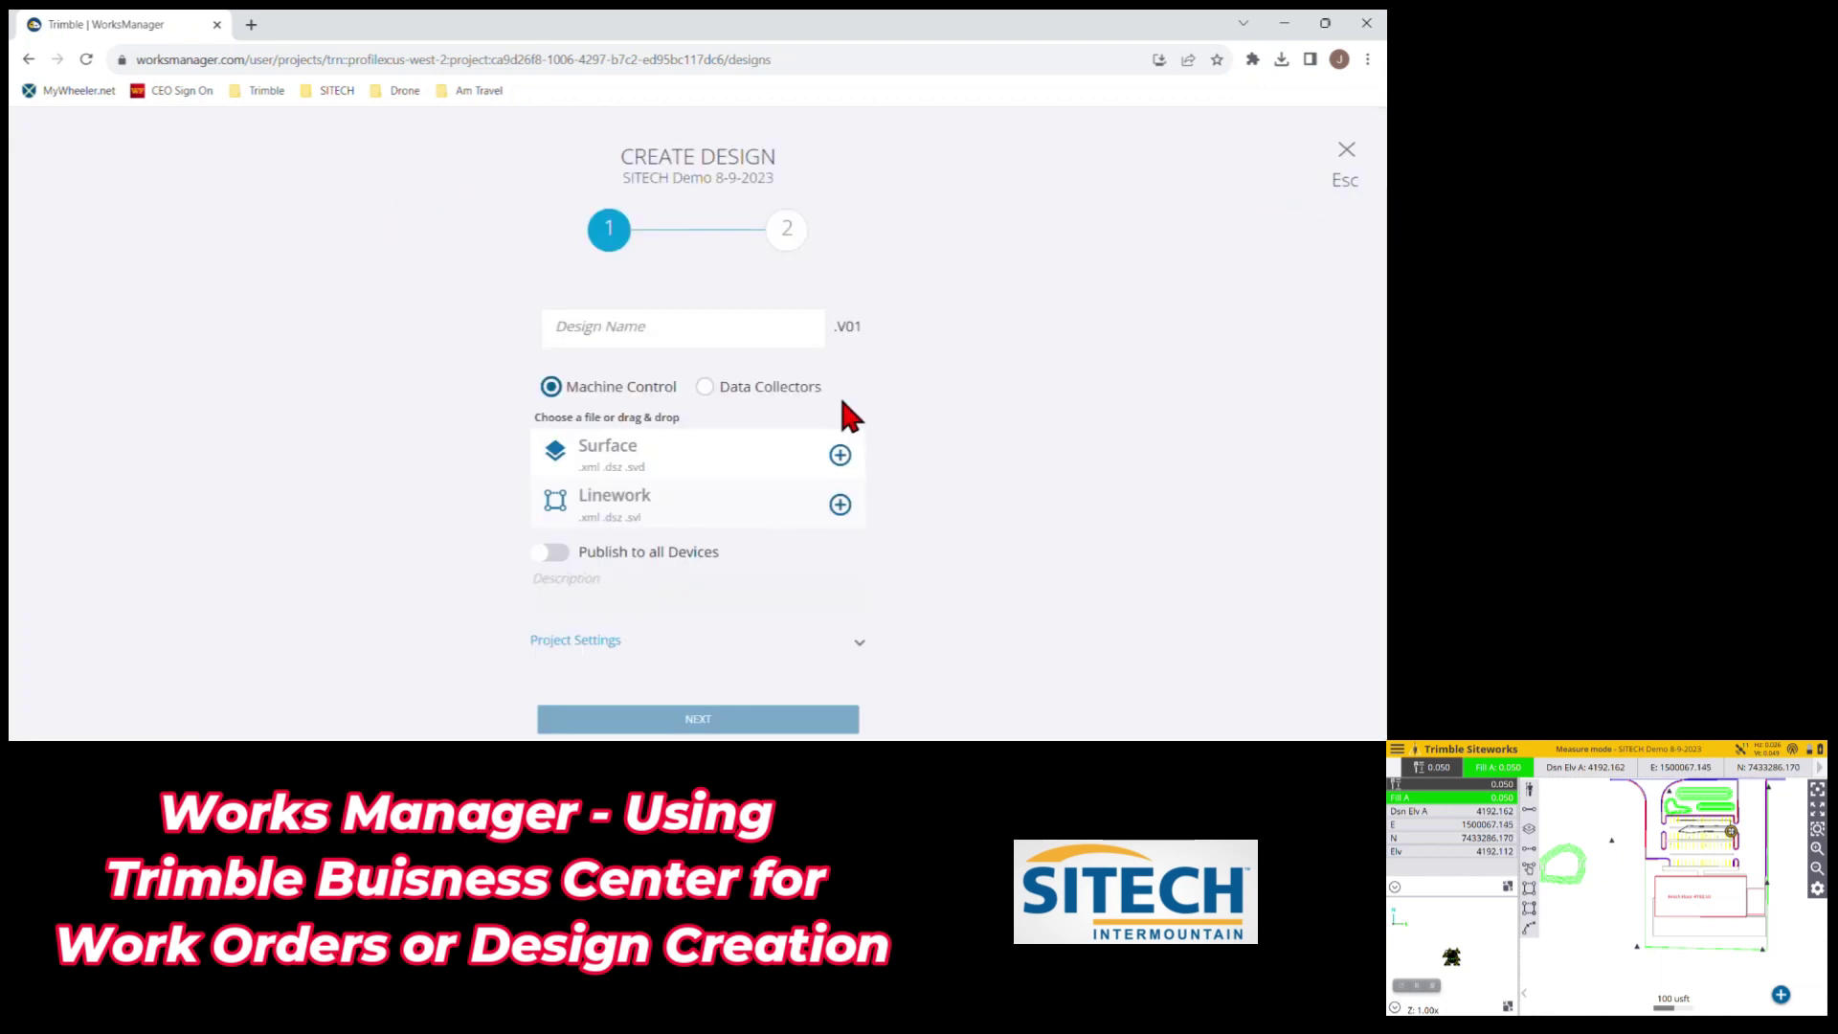
Cancel the Create Design form and return to Trimble Business Center
click(705, 386)
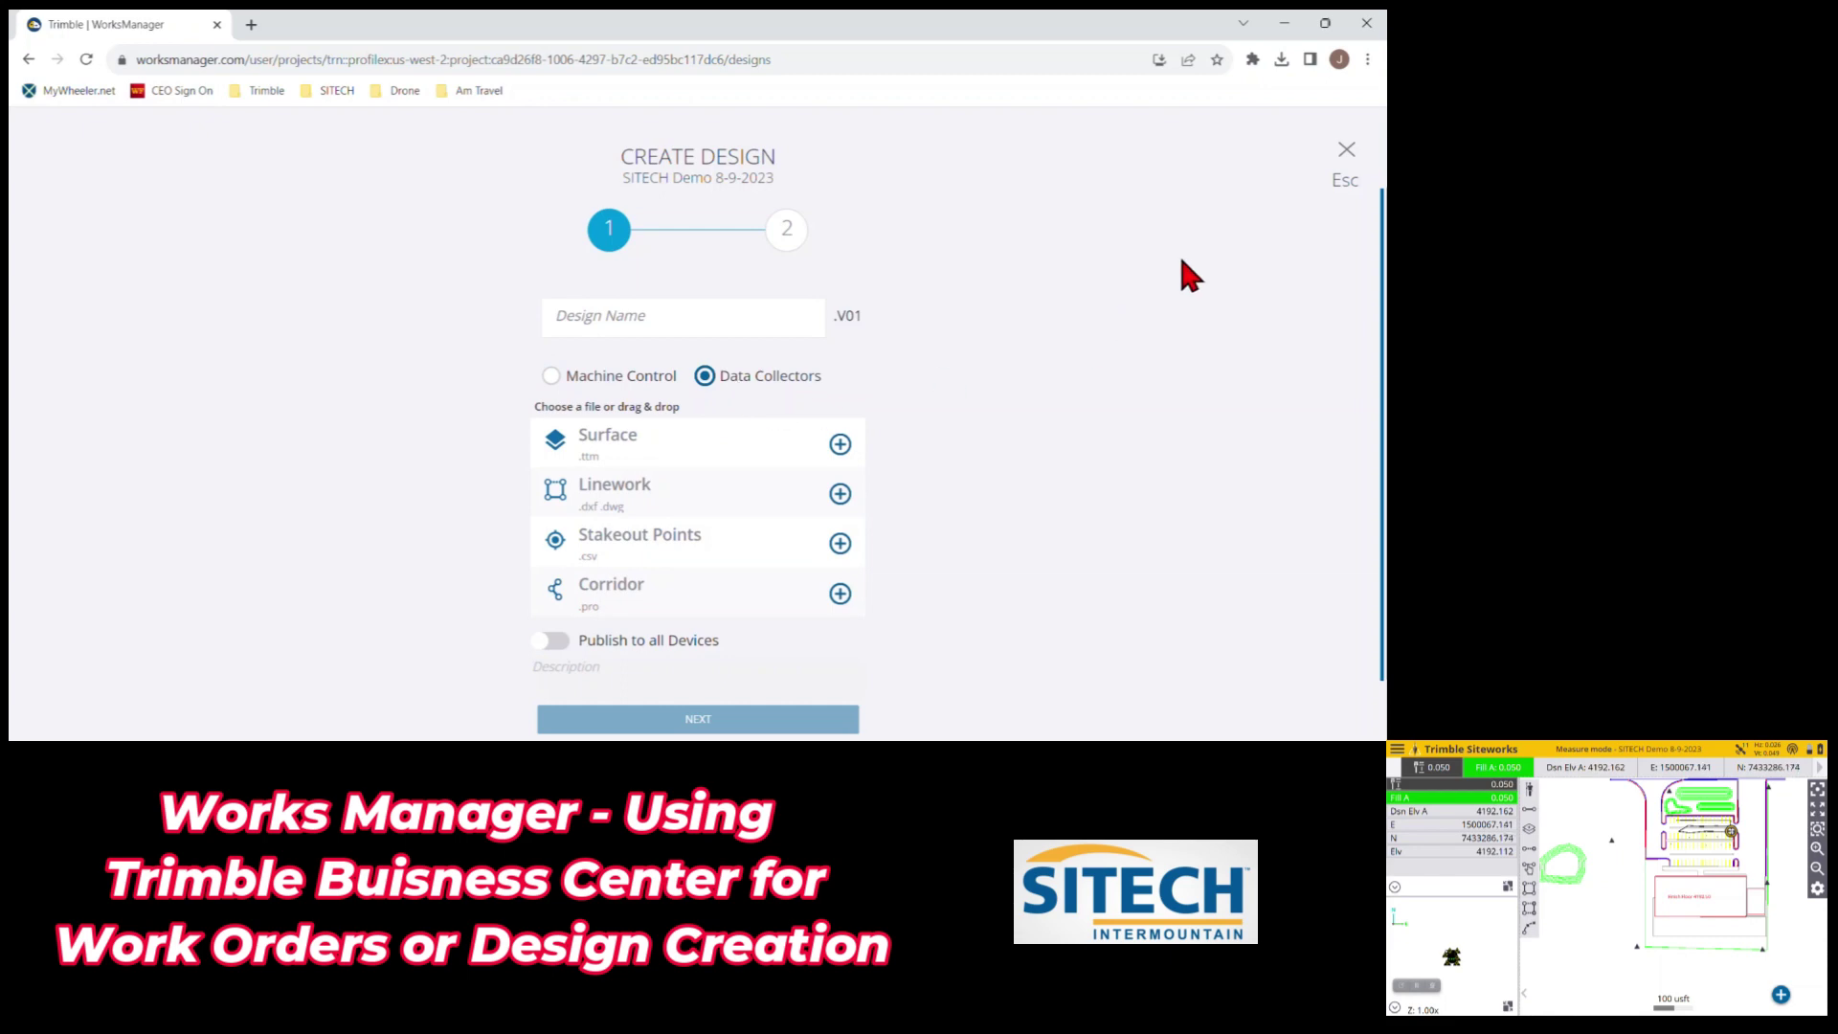
click(1346, 151)
click(1080, 739)
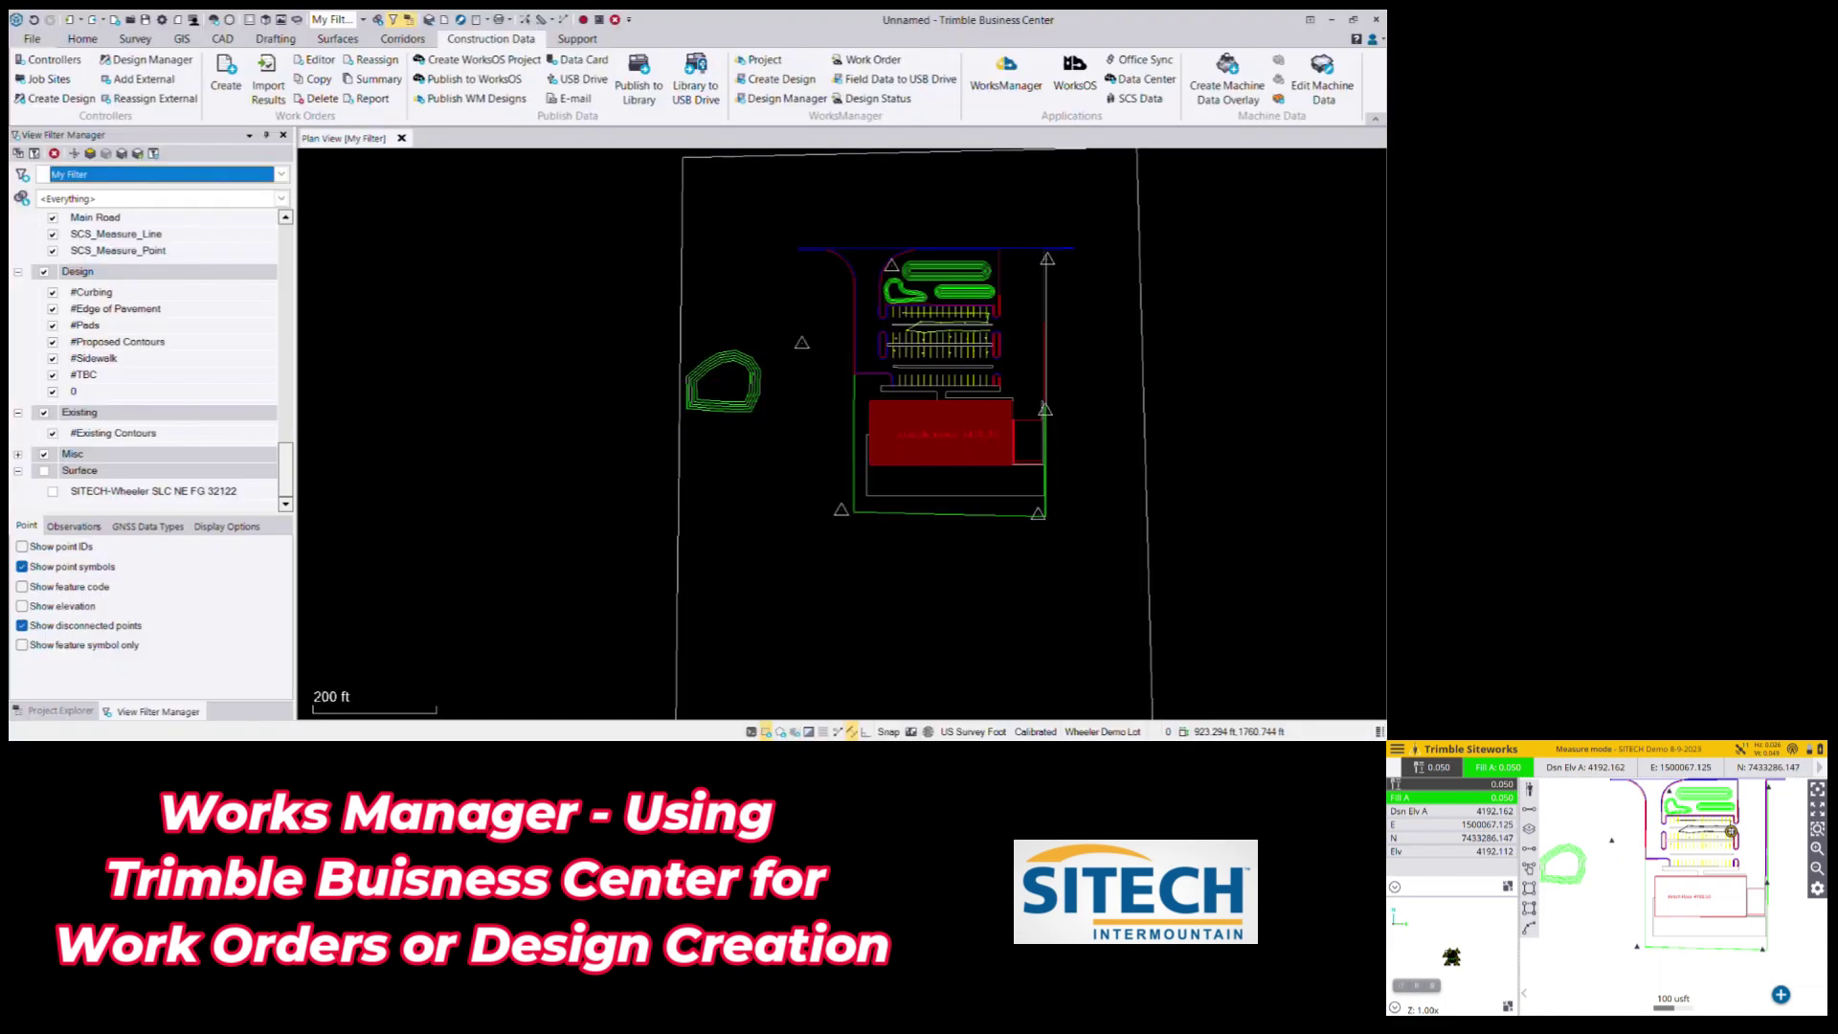
scroll(1061, 536, up, 4)
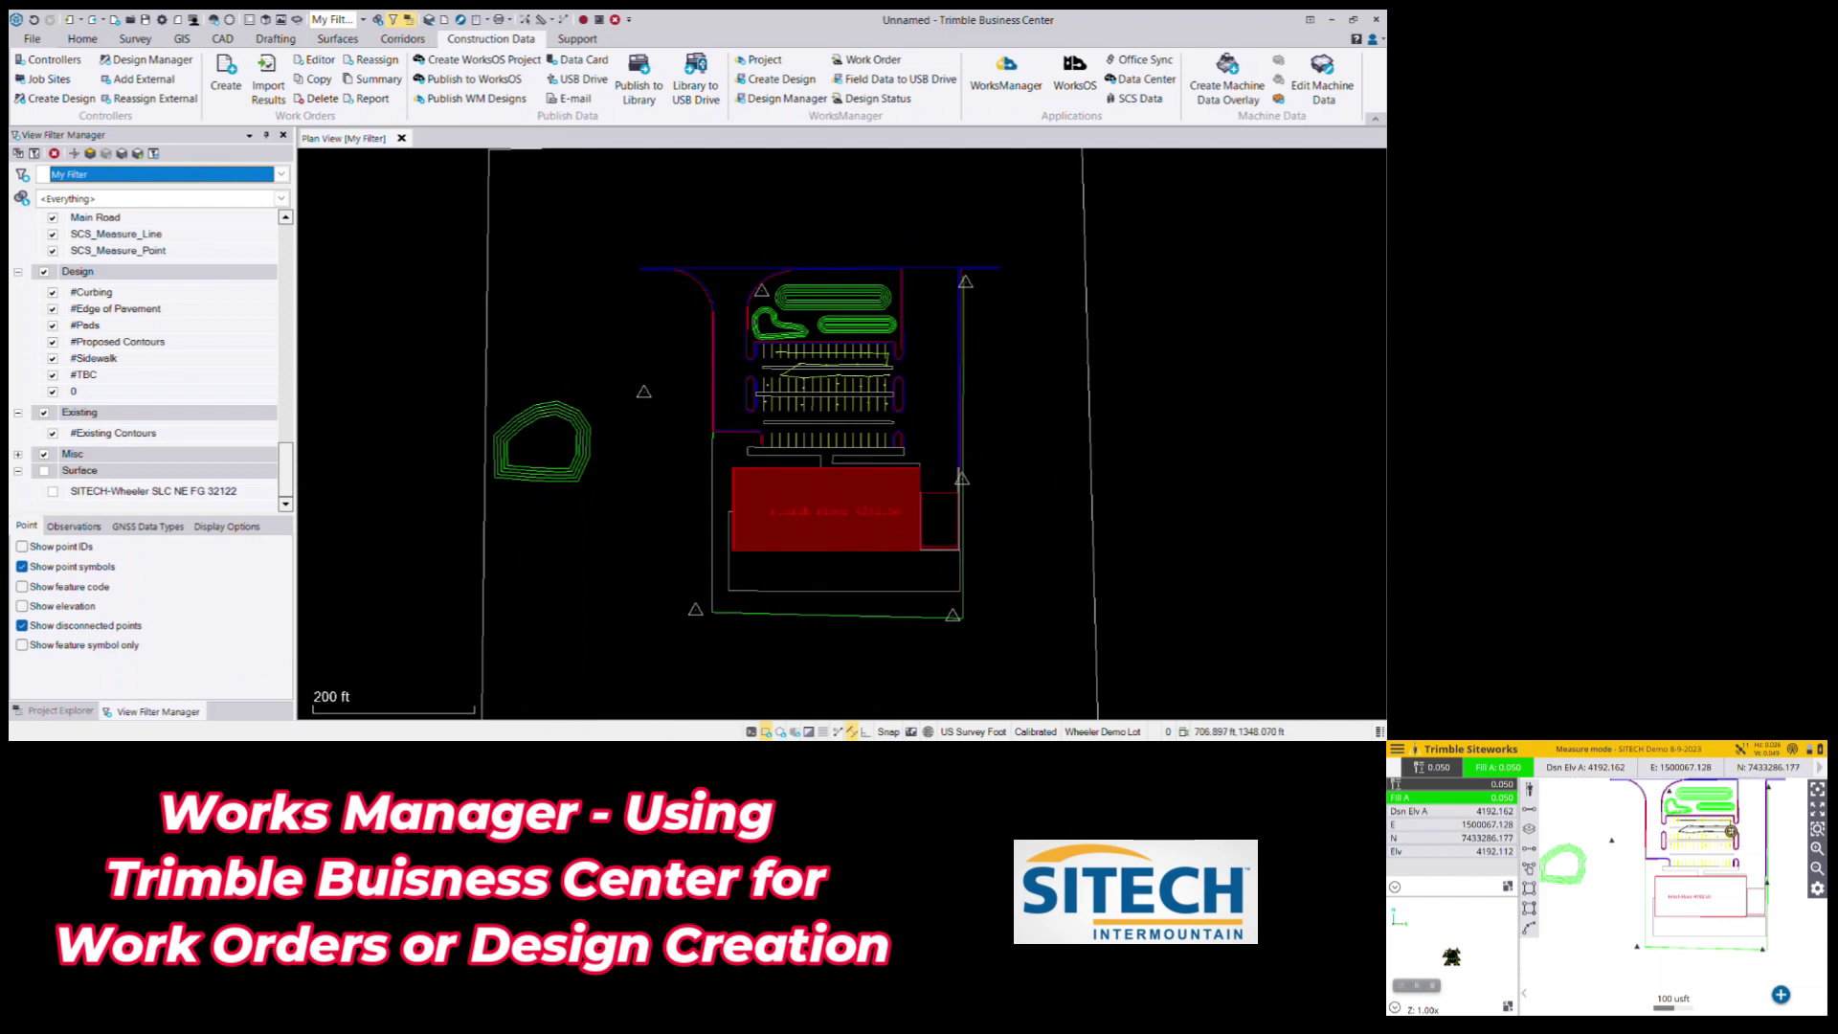
Drag NE Storm Drain.dxf from the file browser into the plan view
key(alt+Tab)
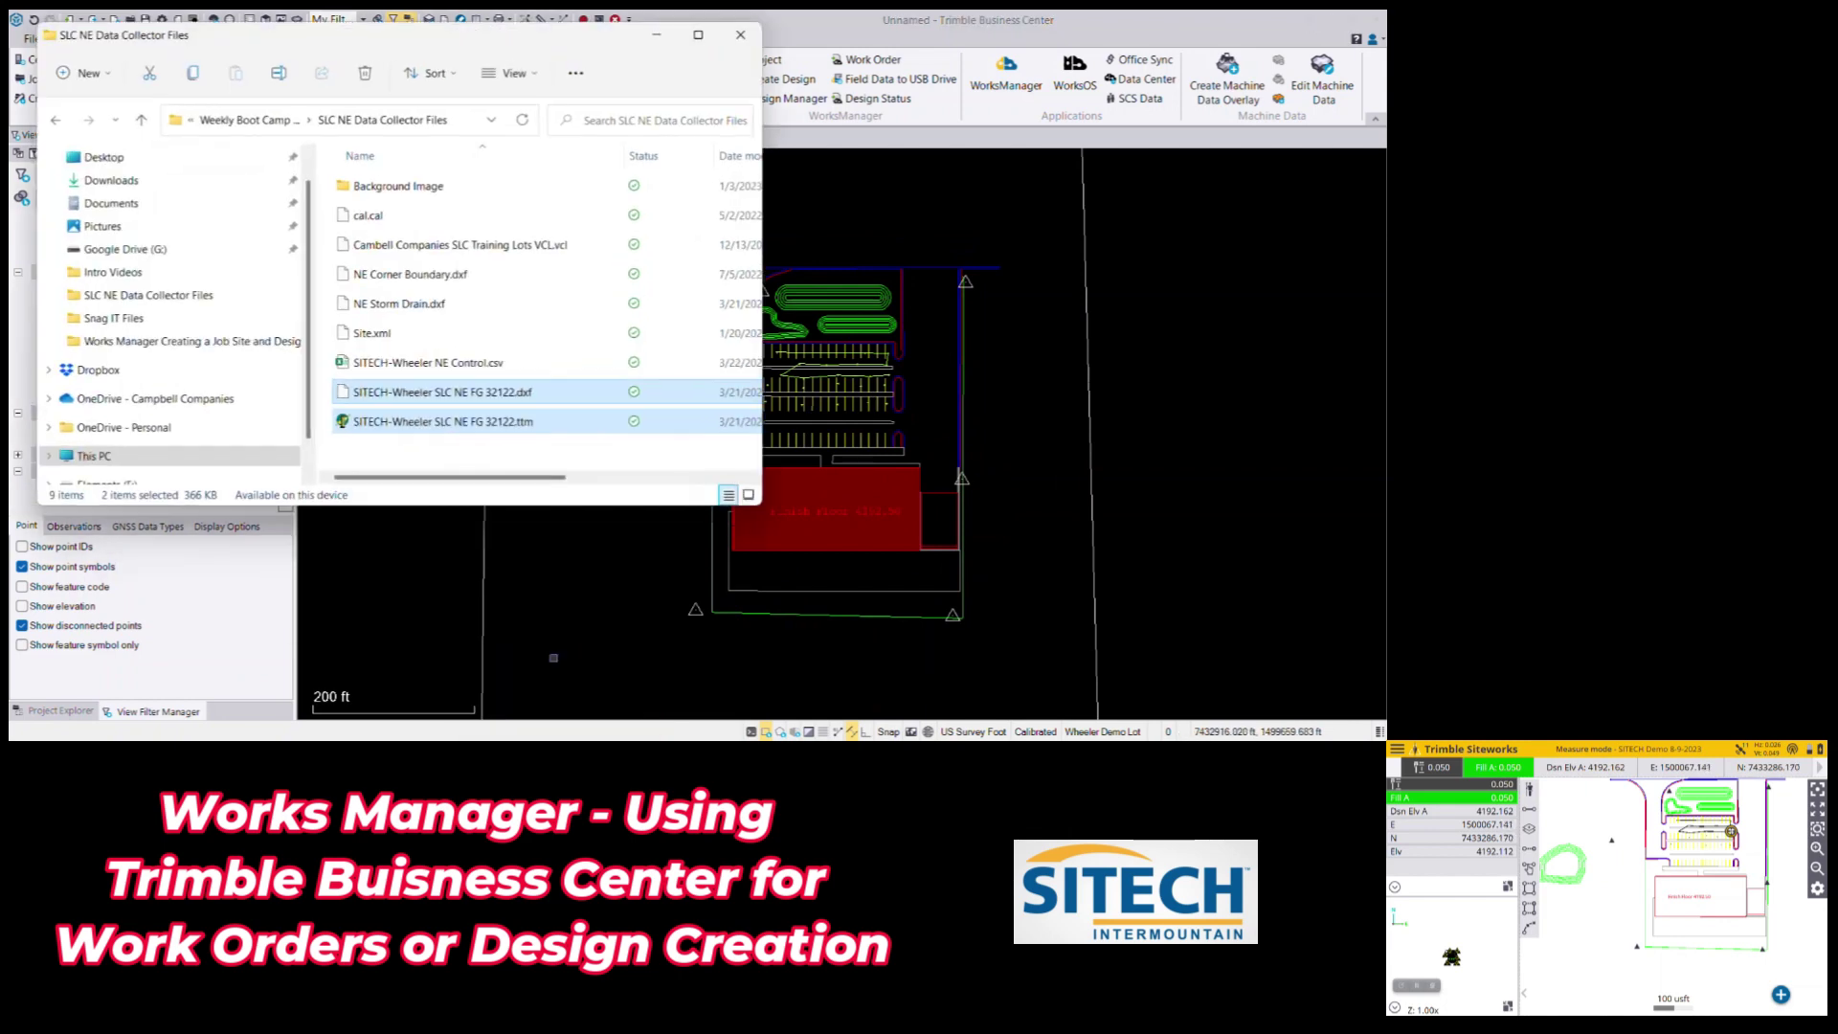
click(513, 305)
drag(515, 305, 913, 277)
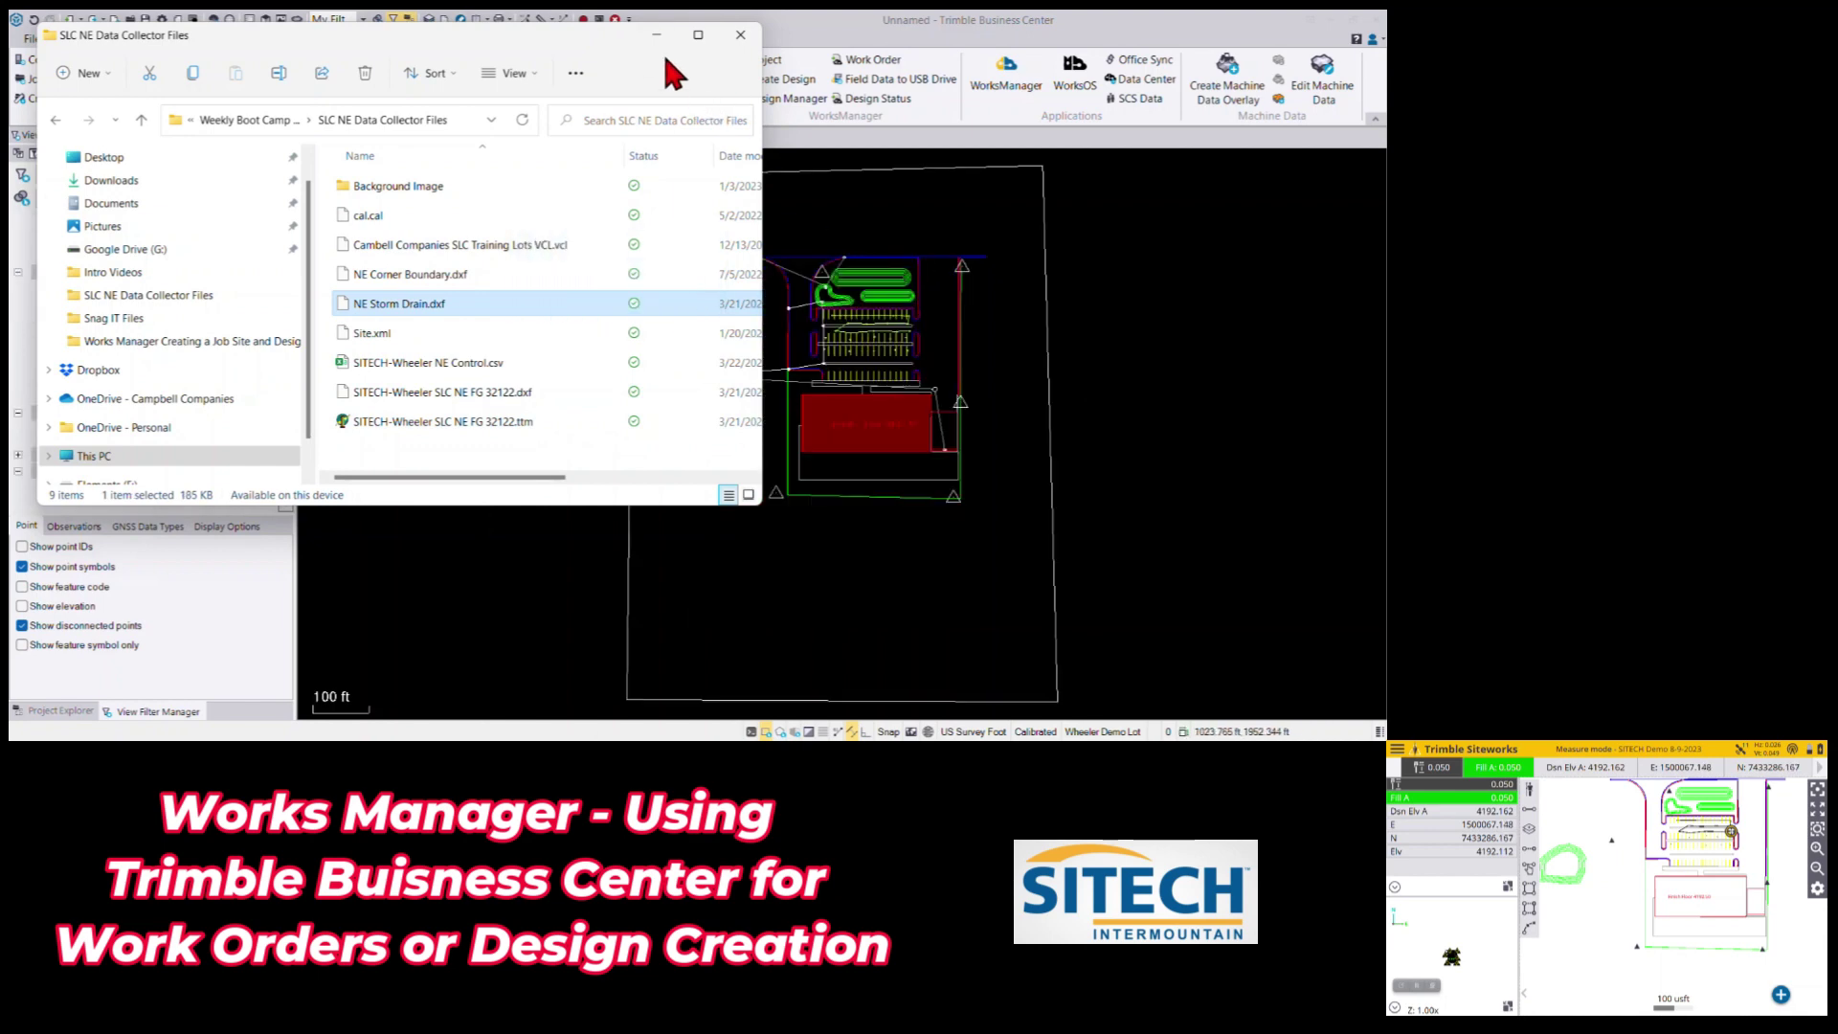
click(657, 34)
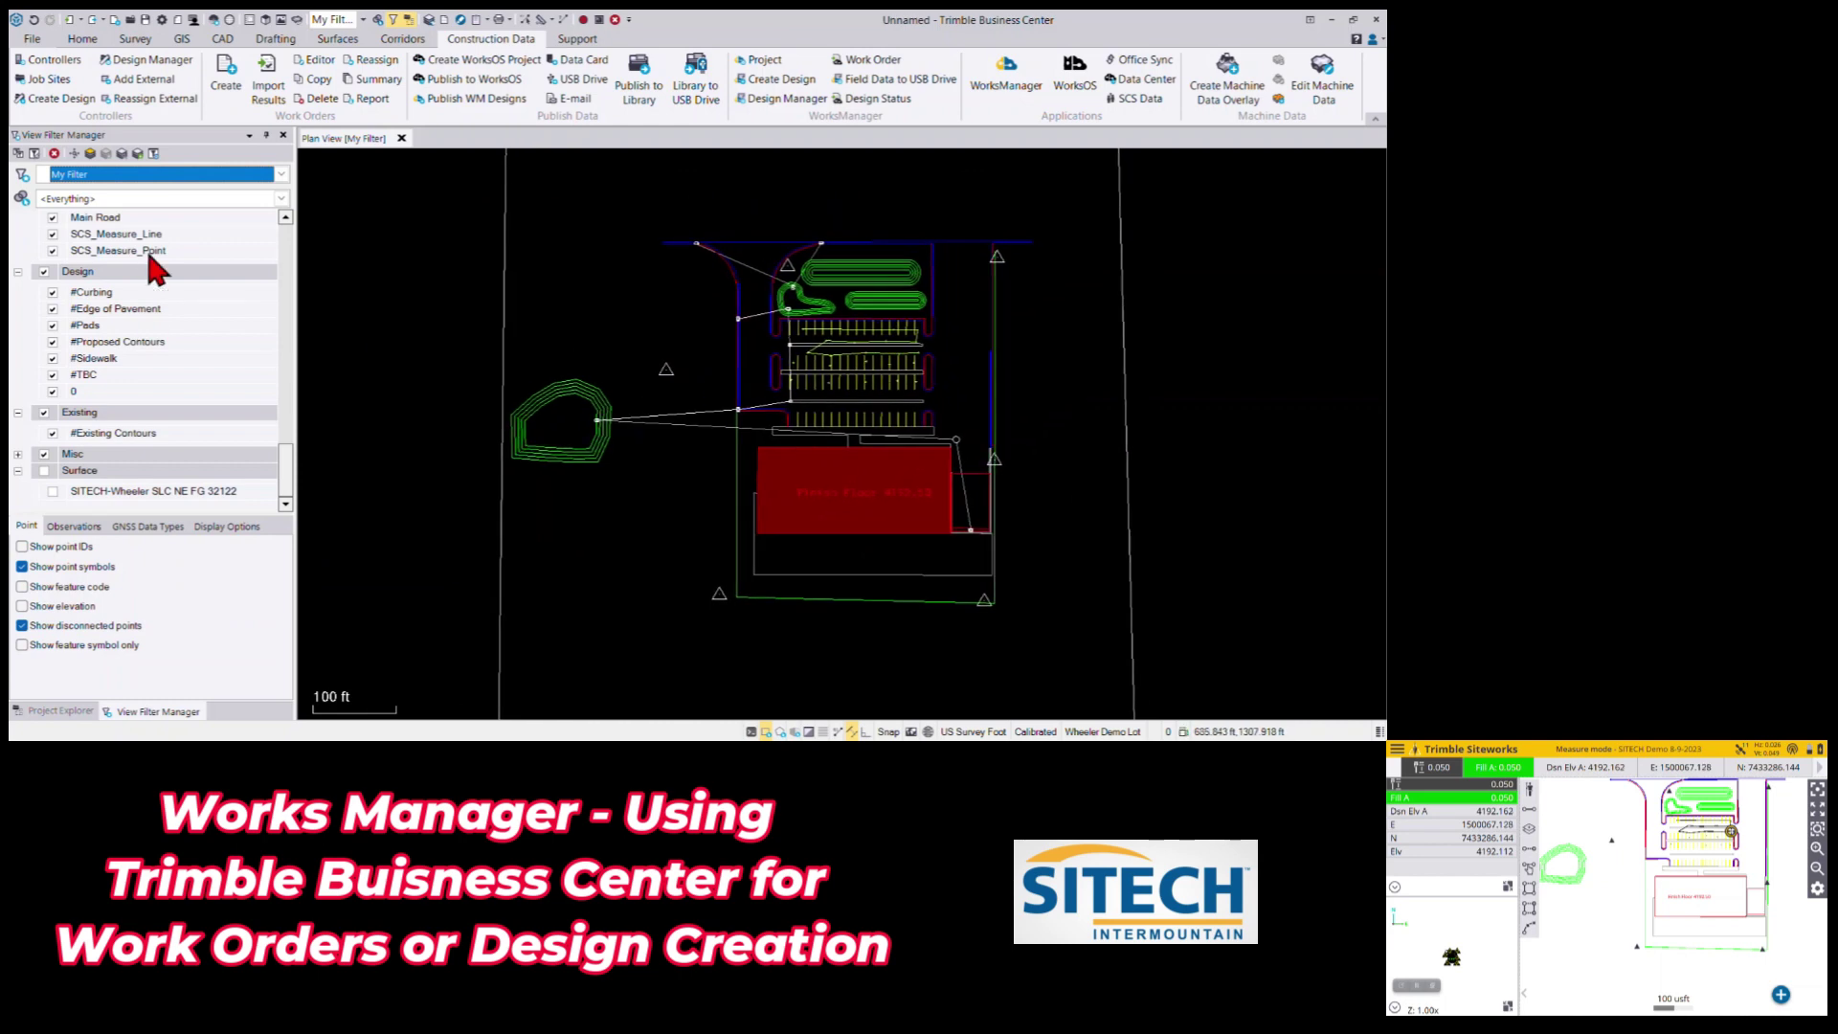
Hide the imported measured points and $NE Concrete Pads, and show the $NE Ponds contours
middle_drag(805, 393, 890, 389)
scroll(848, 402, down, 1)
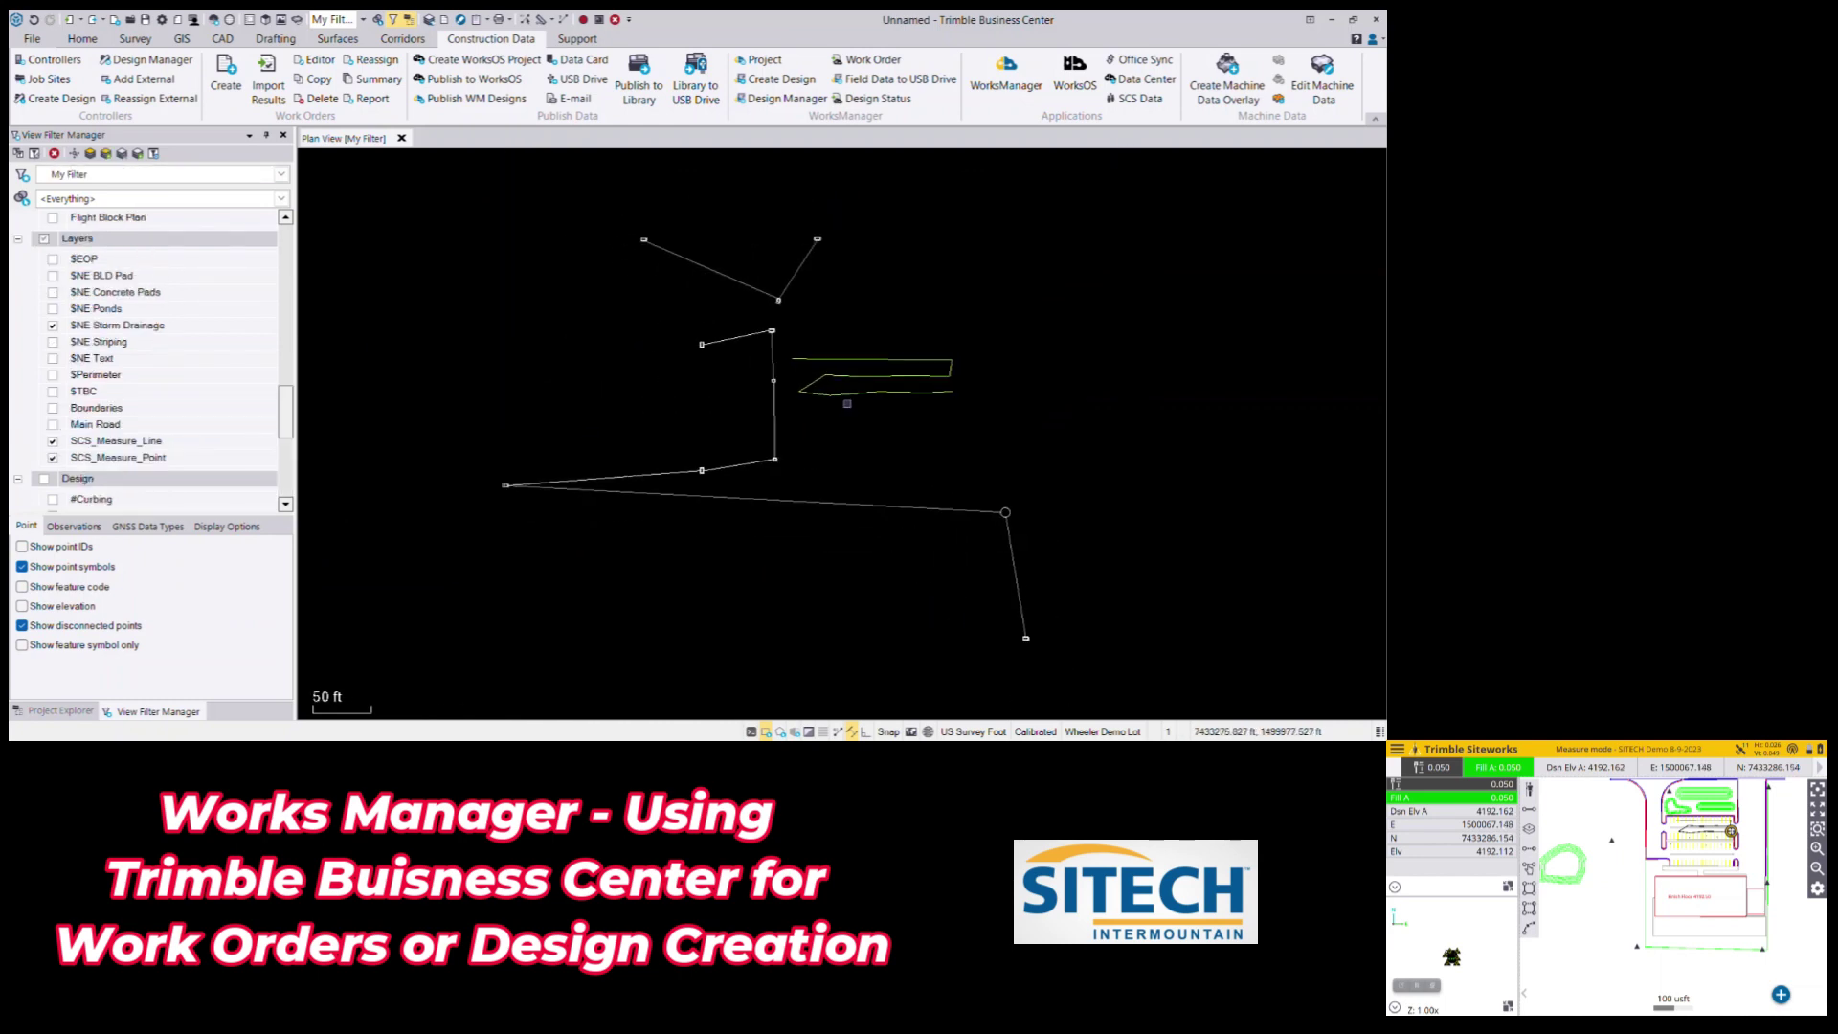
click(52, 458)
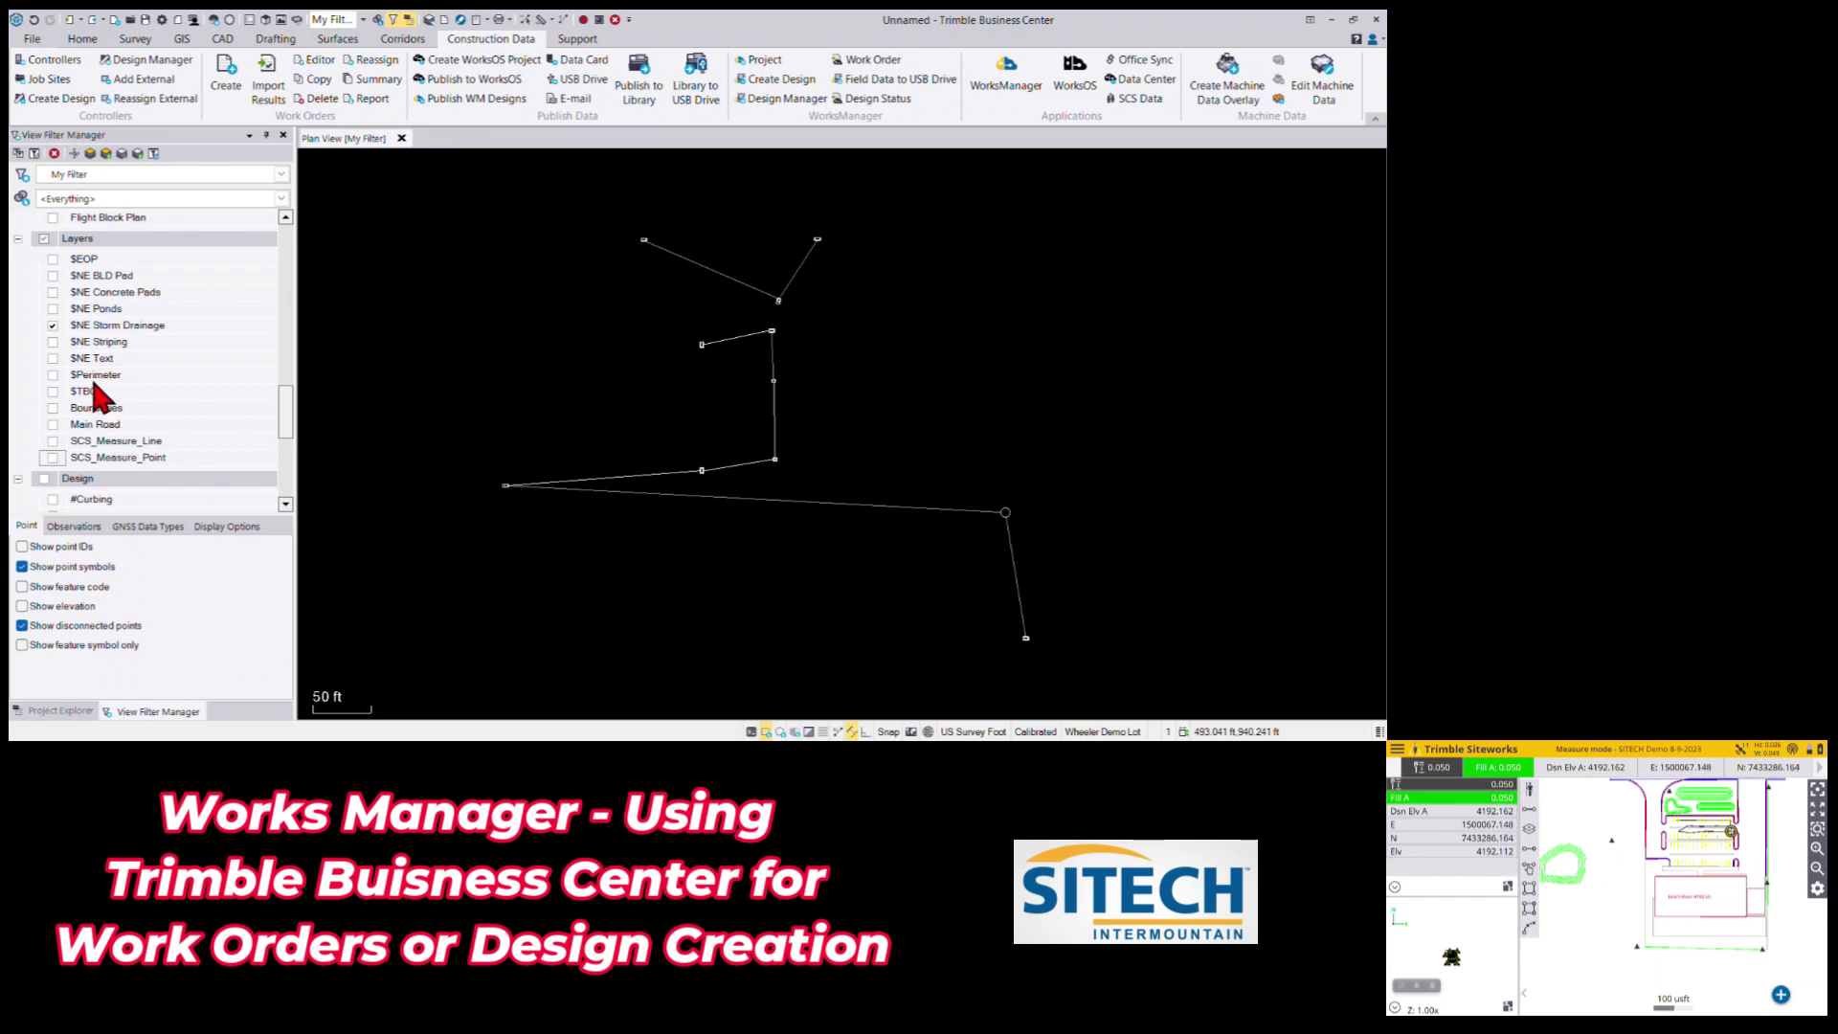
click(52, 292)
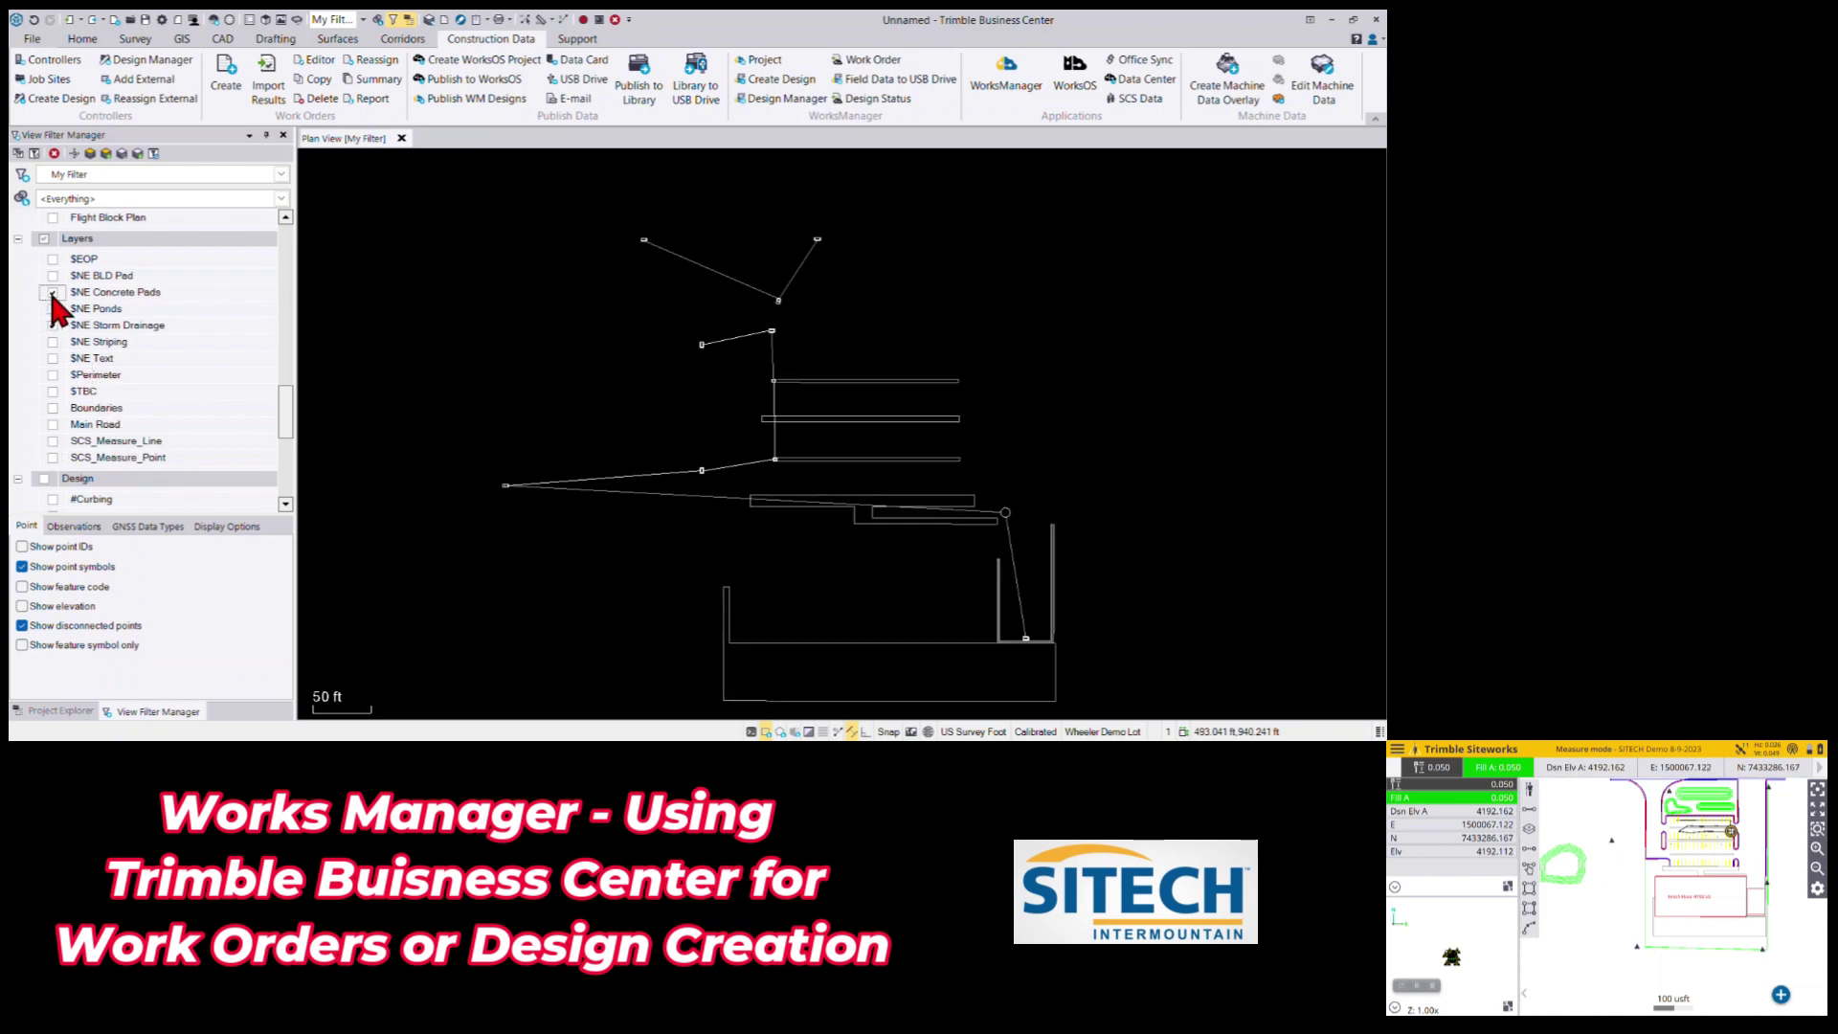
click(53, 292)
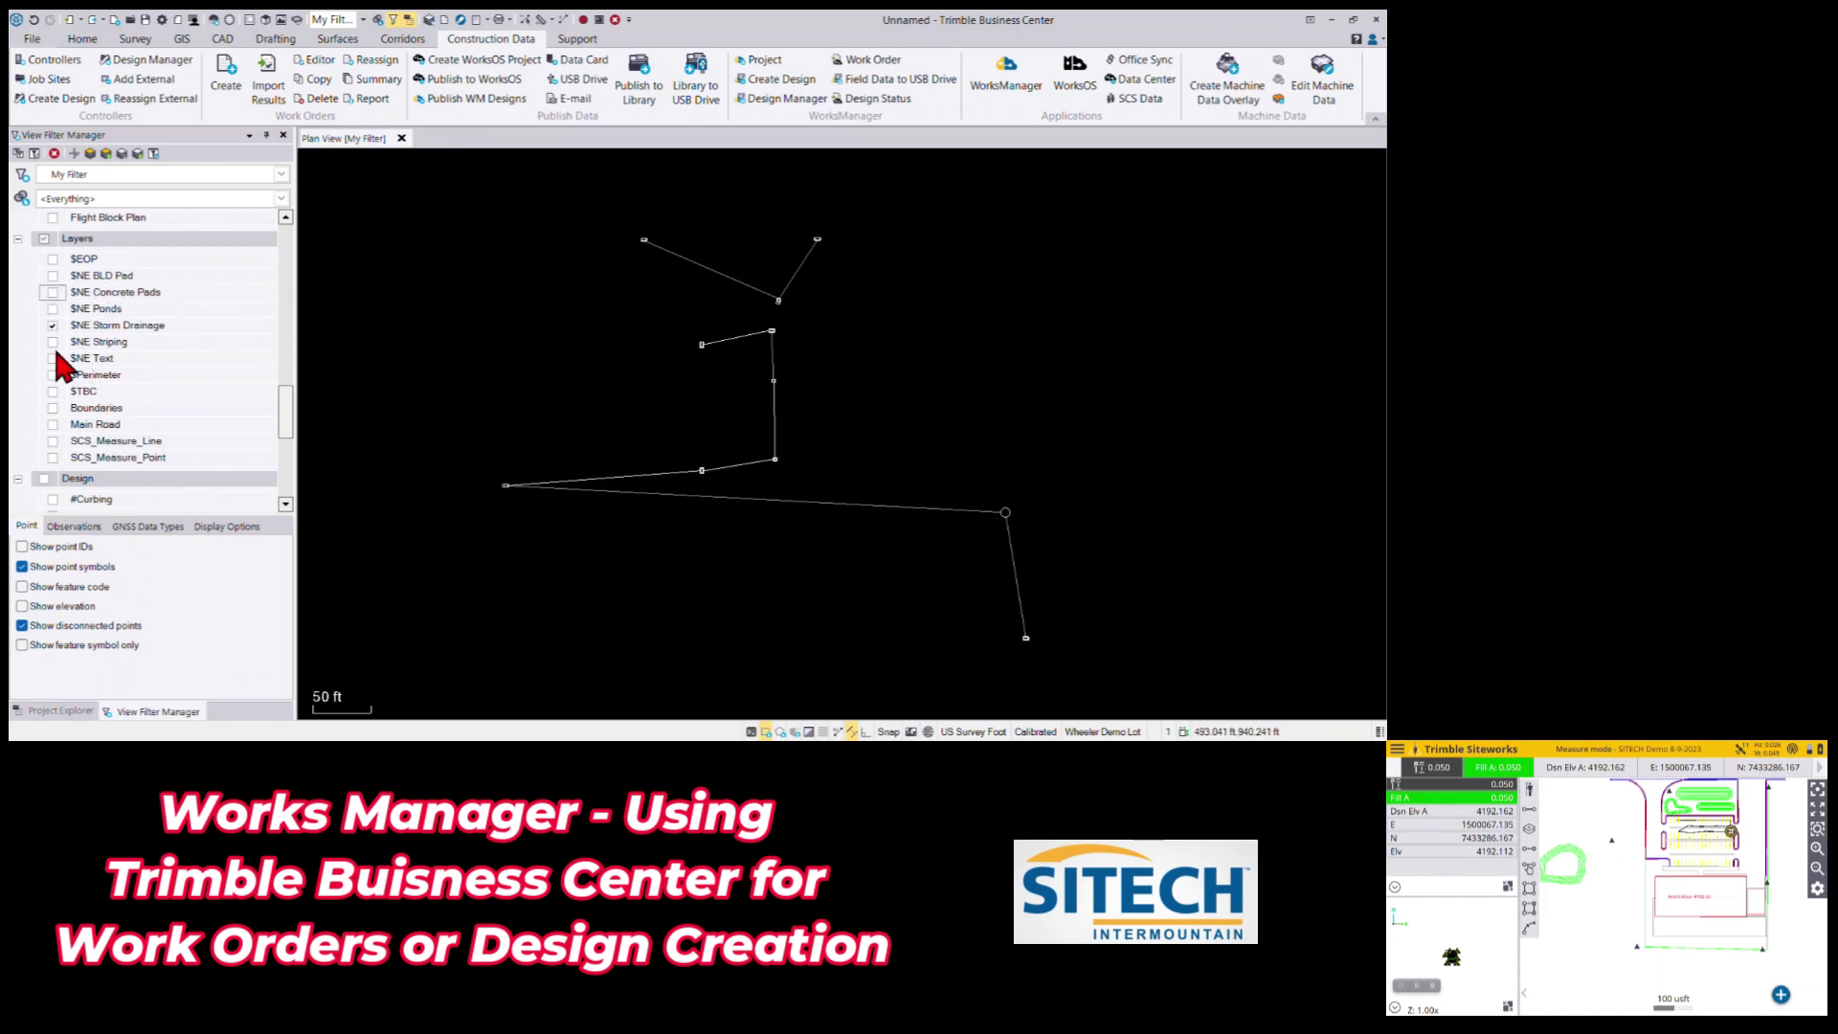
click(53, 308)
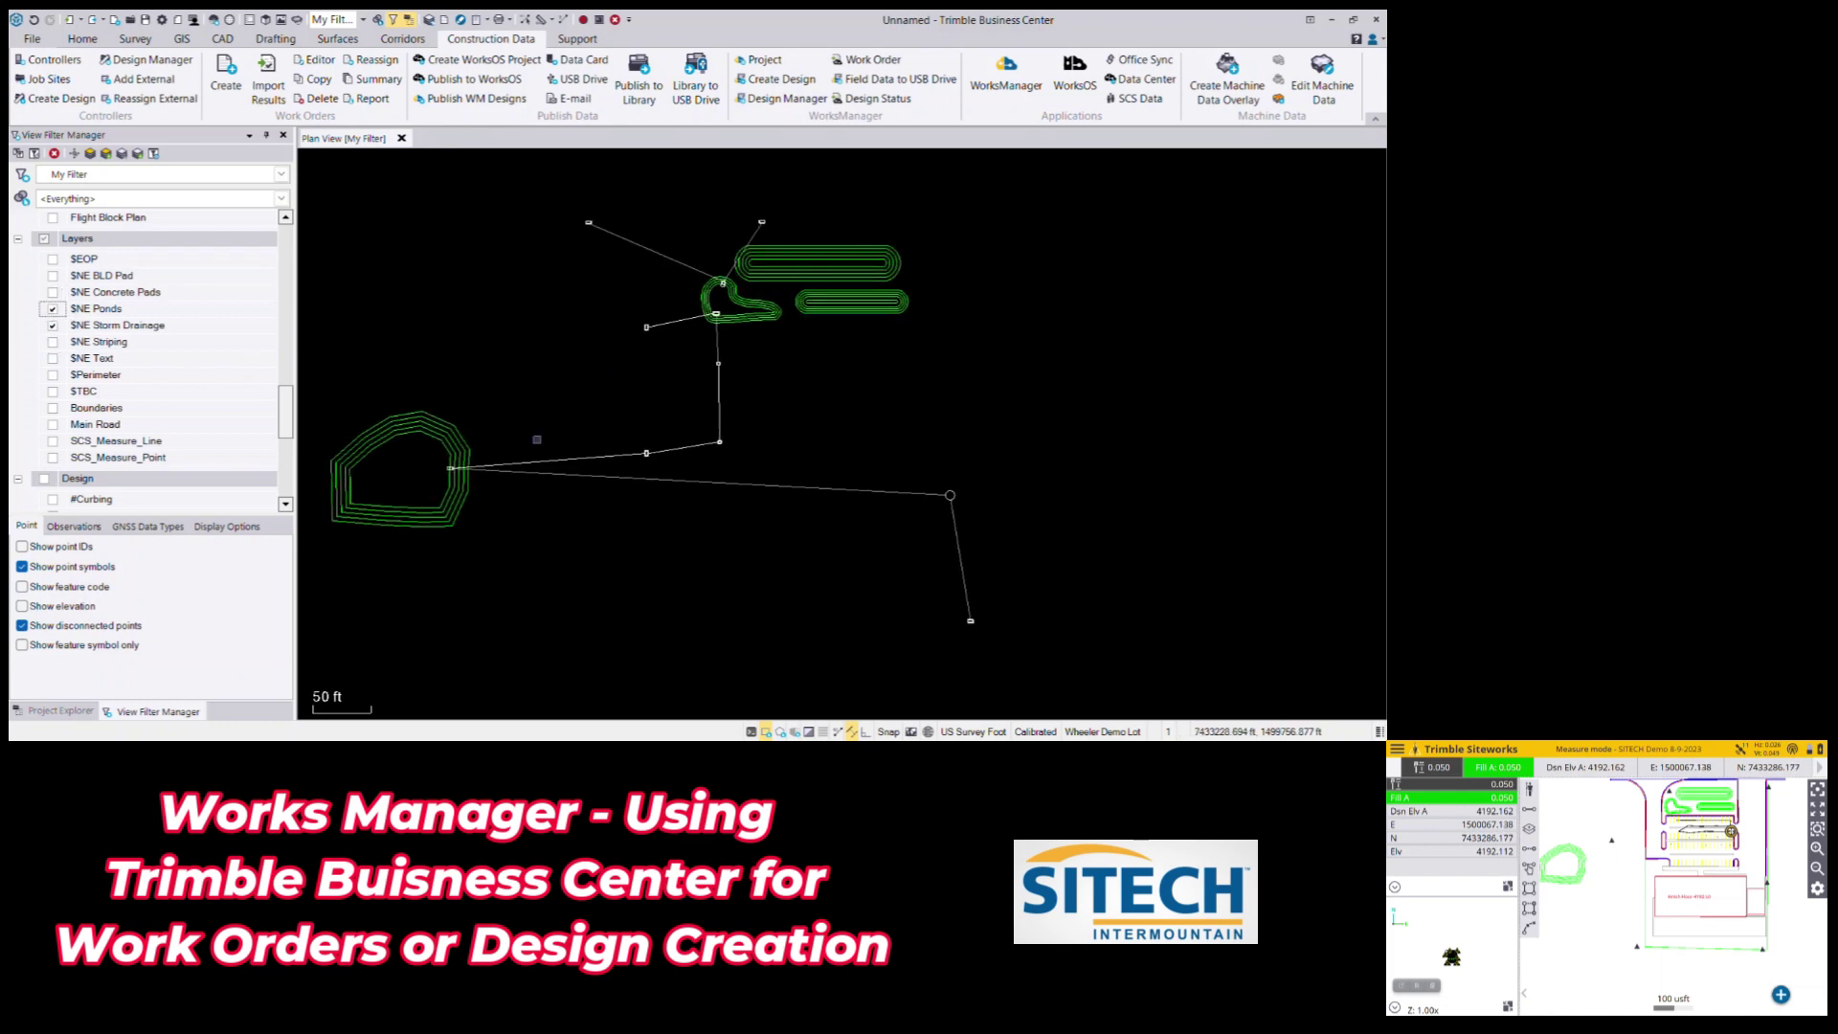
scroll(572, 422, up, 2)
scroll(583, 437, down, 3)
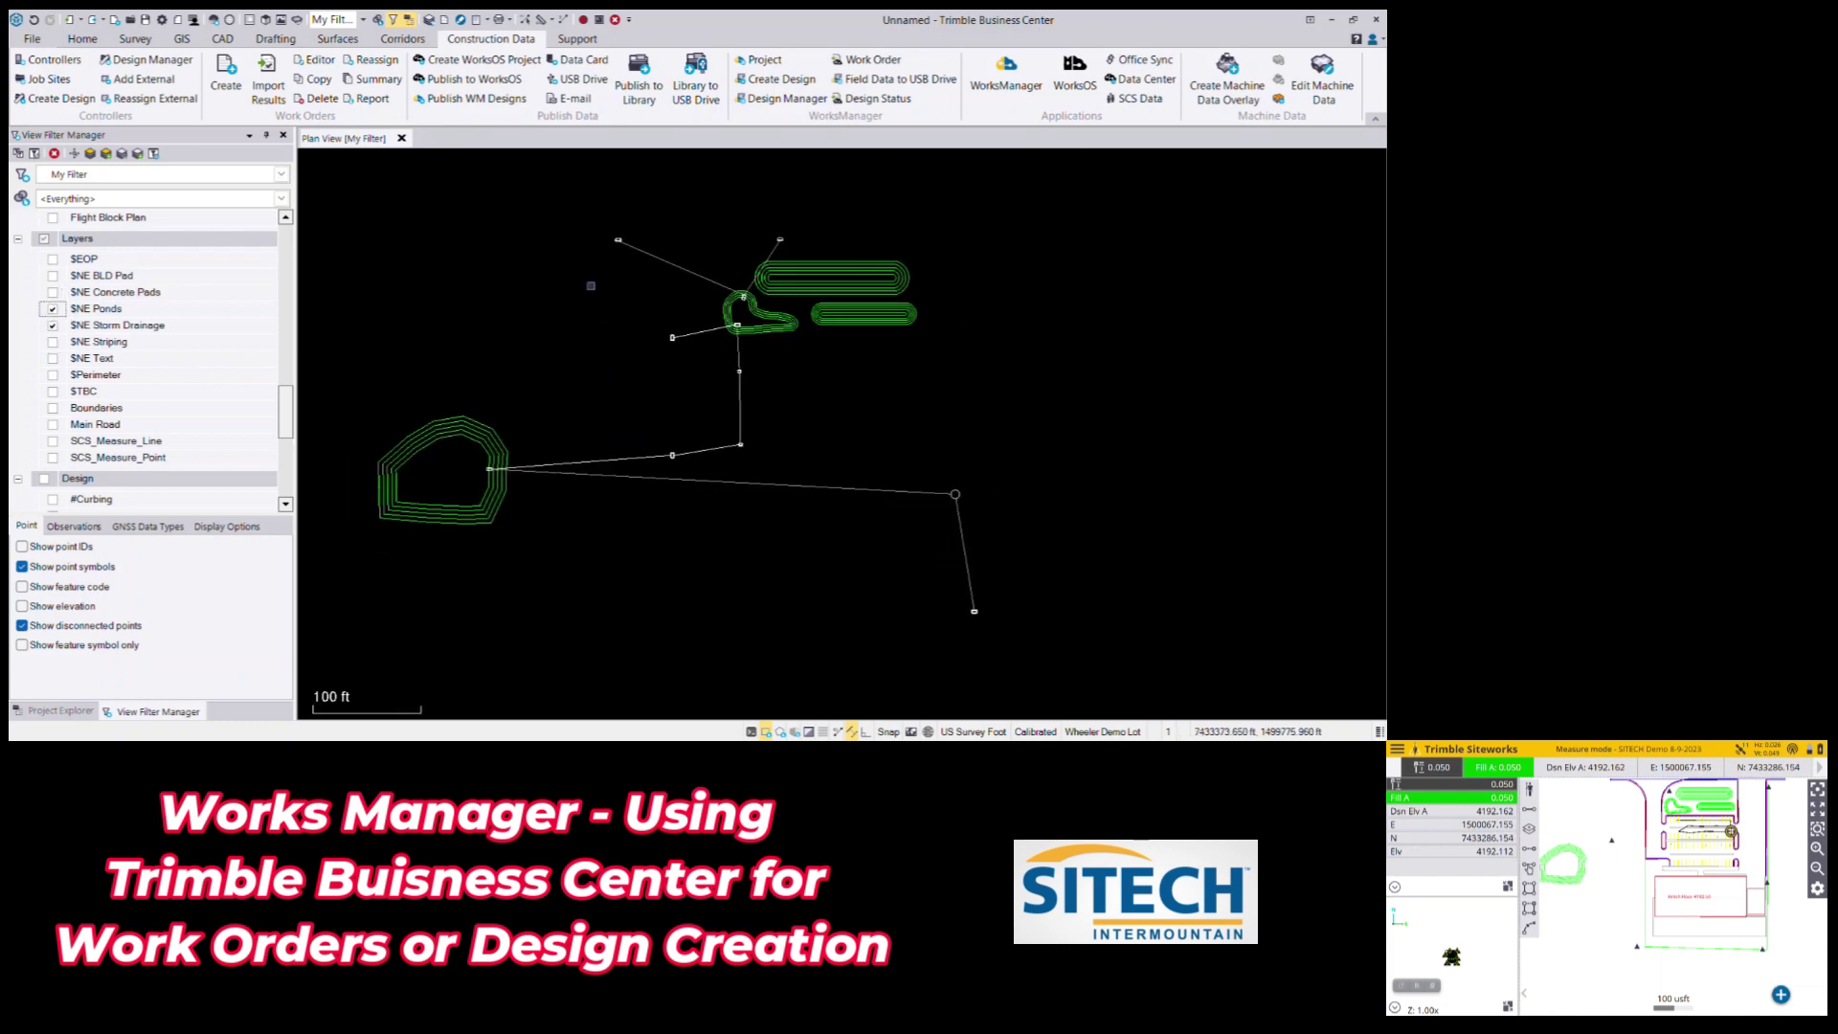
scroll(632, 316, down, 1)
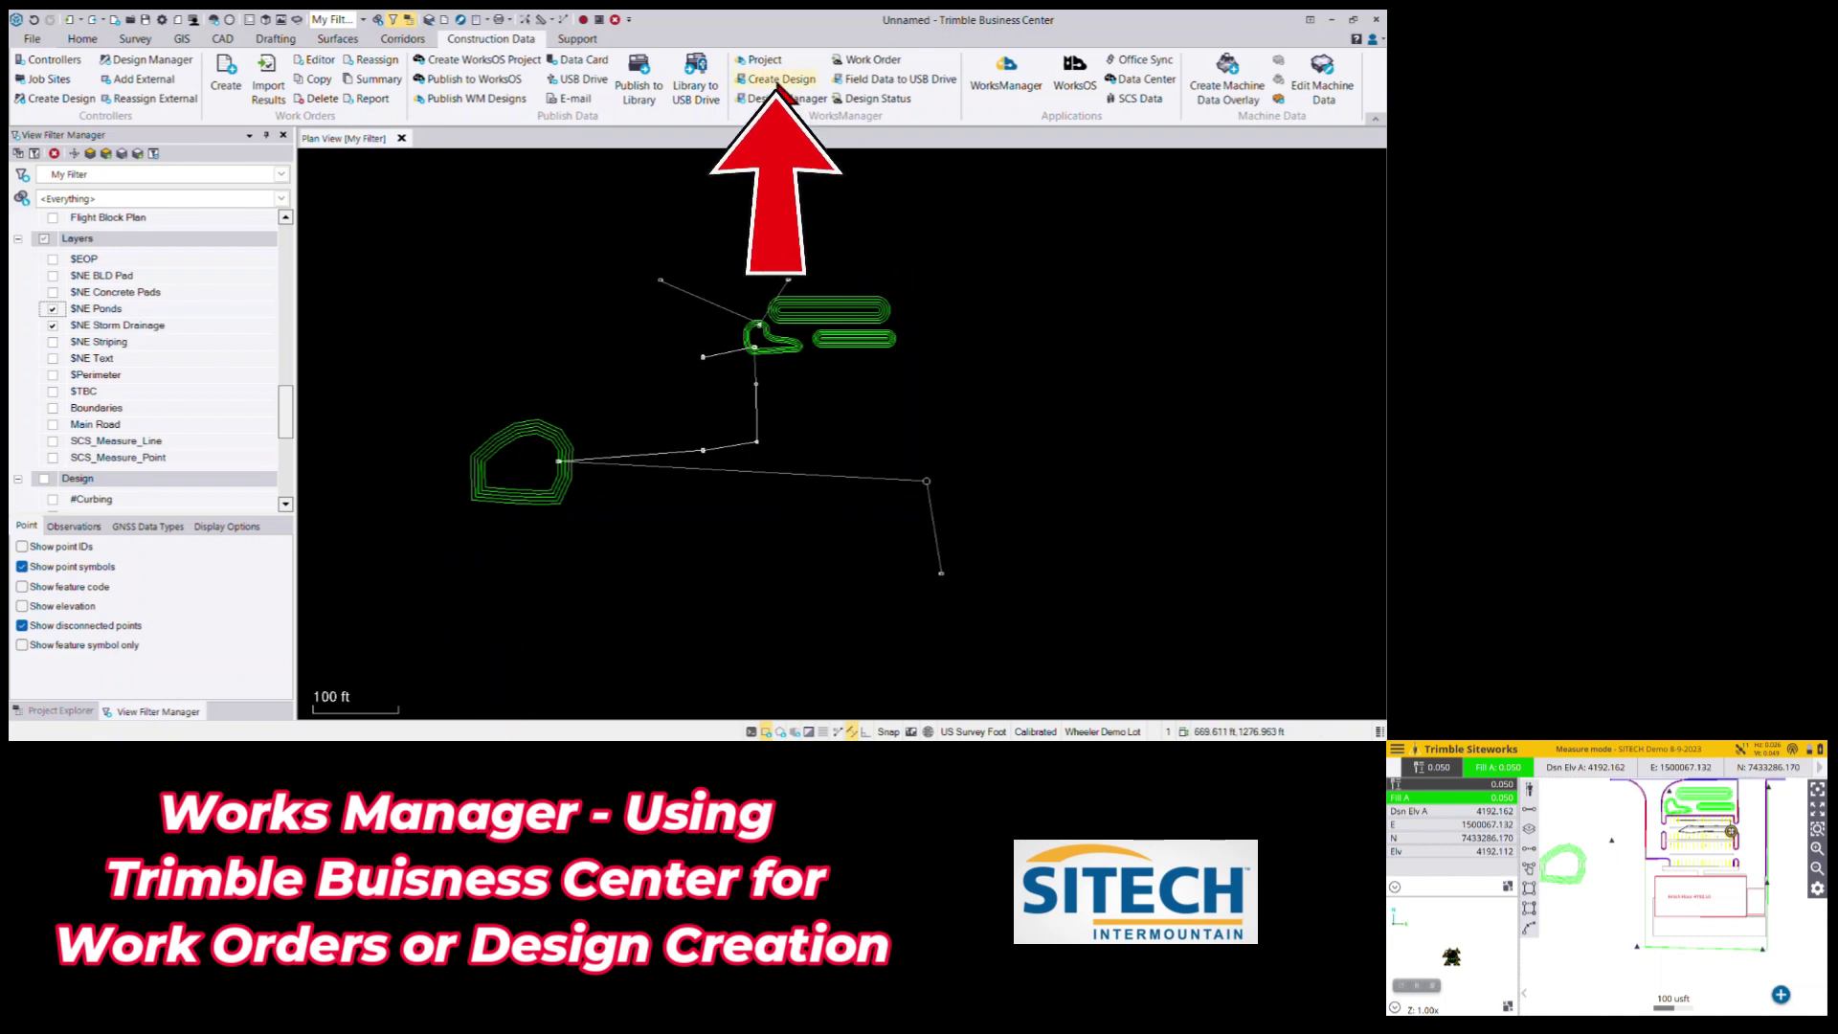
Create the WorksManager design 'SITECH Storm Drain' and leave its model type as None
click(779, 81)
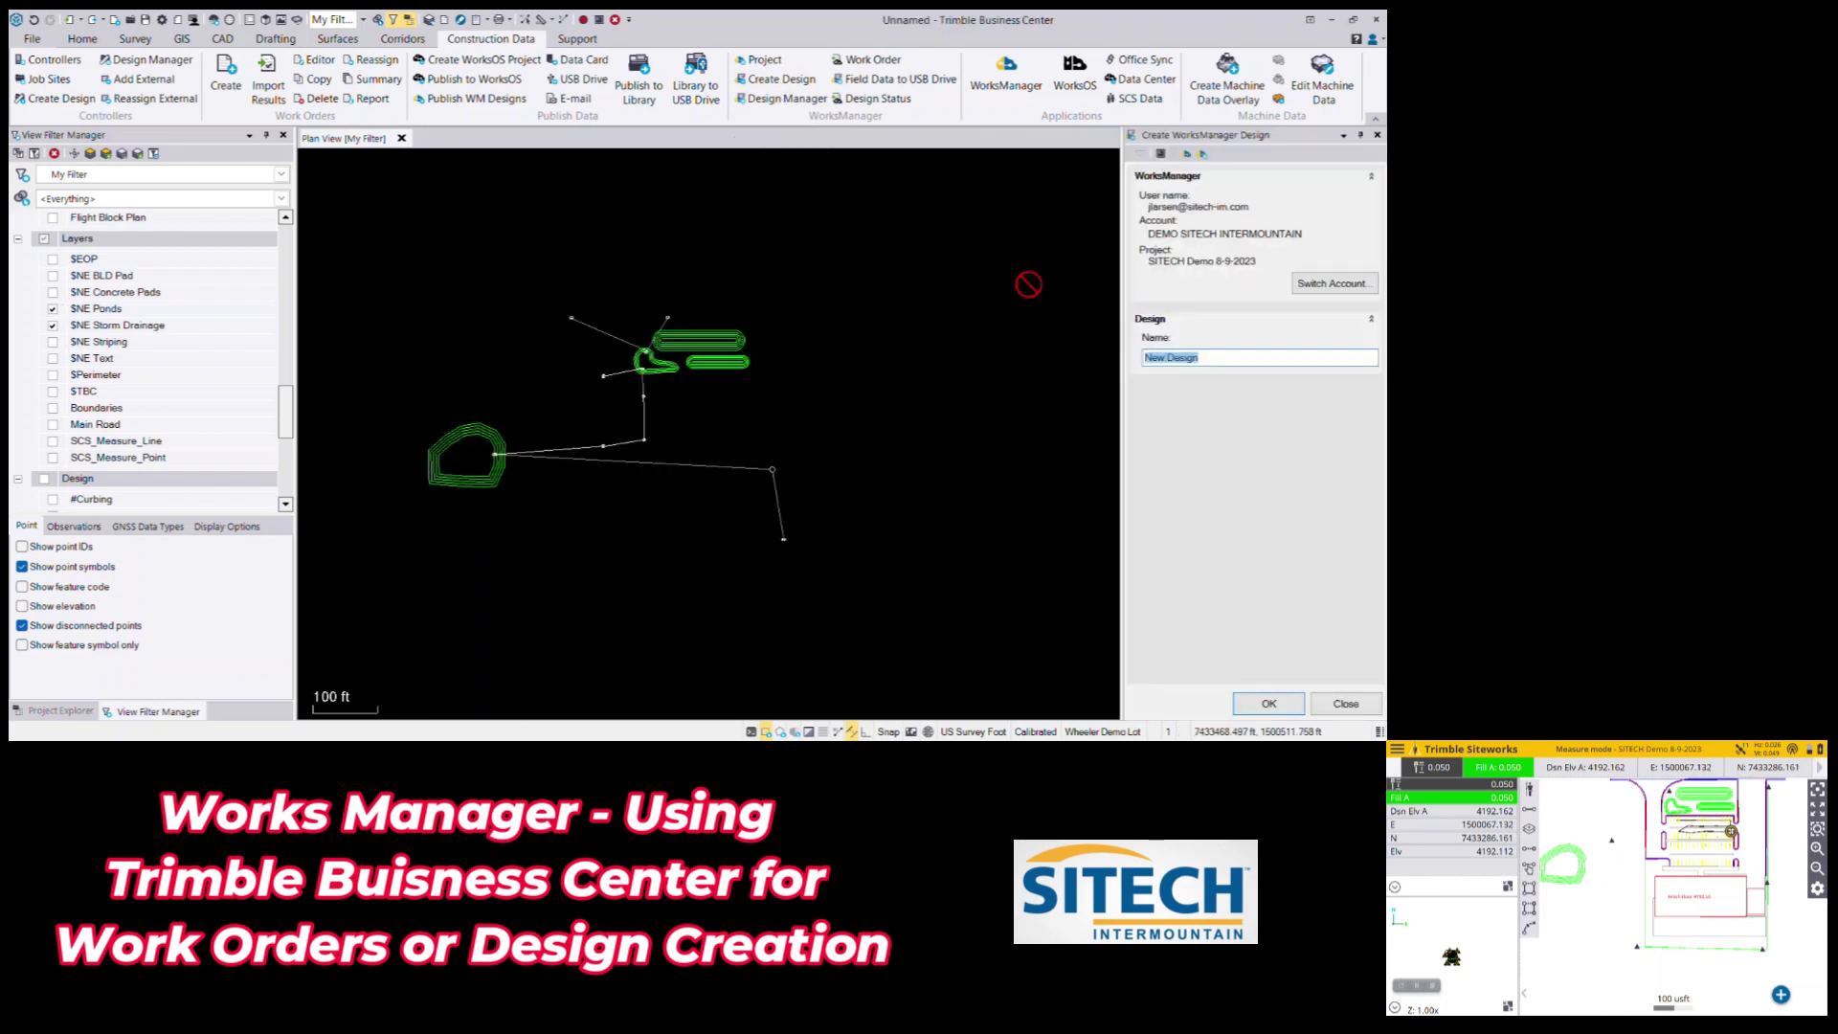
text(SITECH Storm Drain)
click(1266, 704)
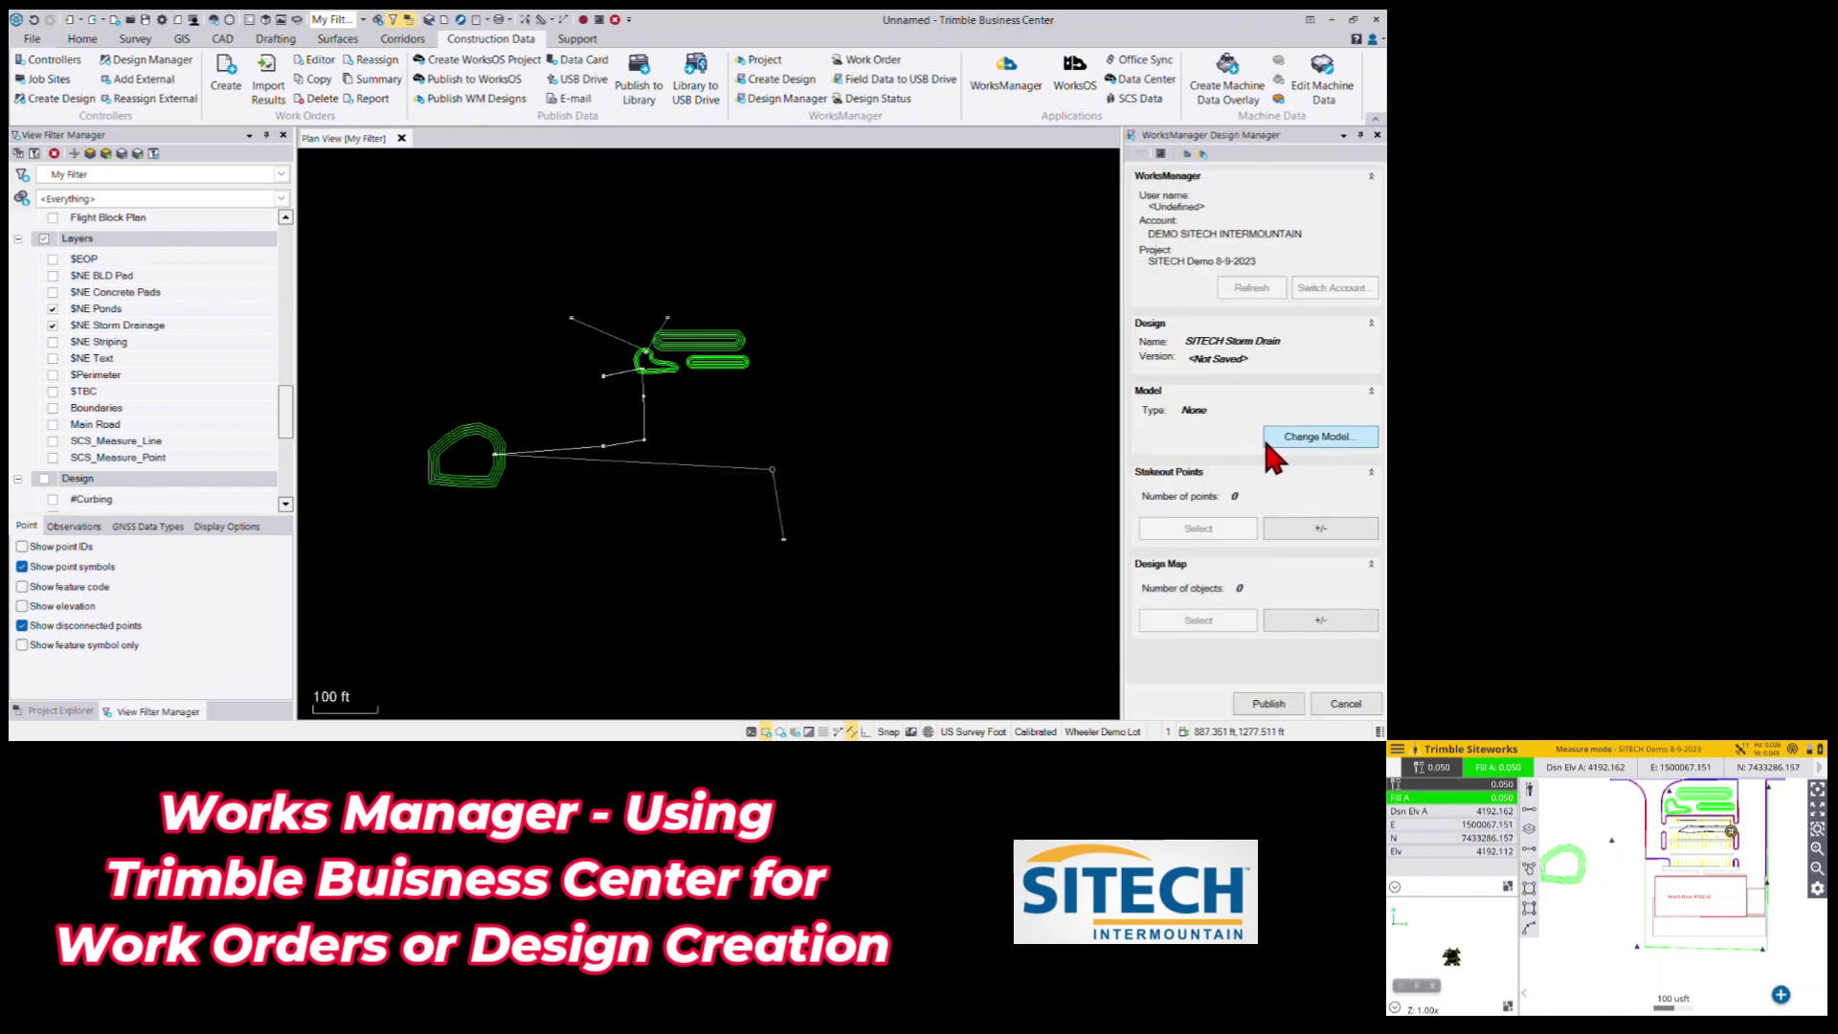
click(1271, 440)
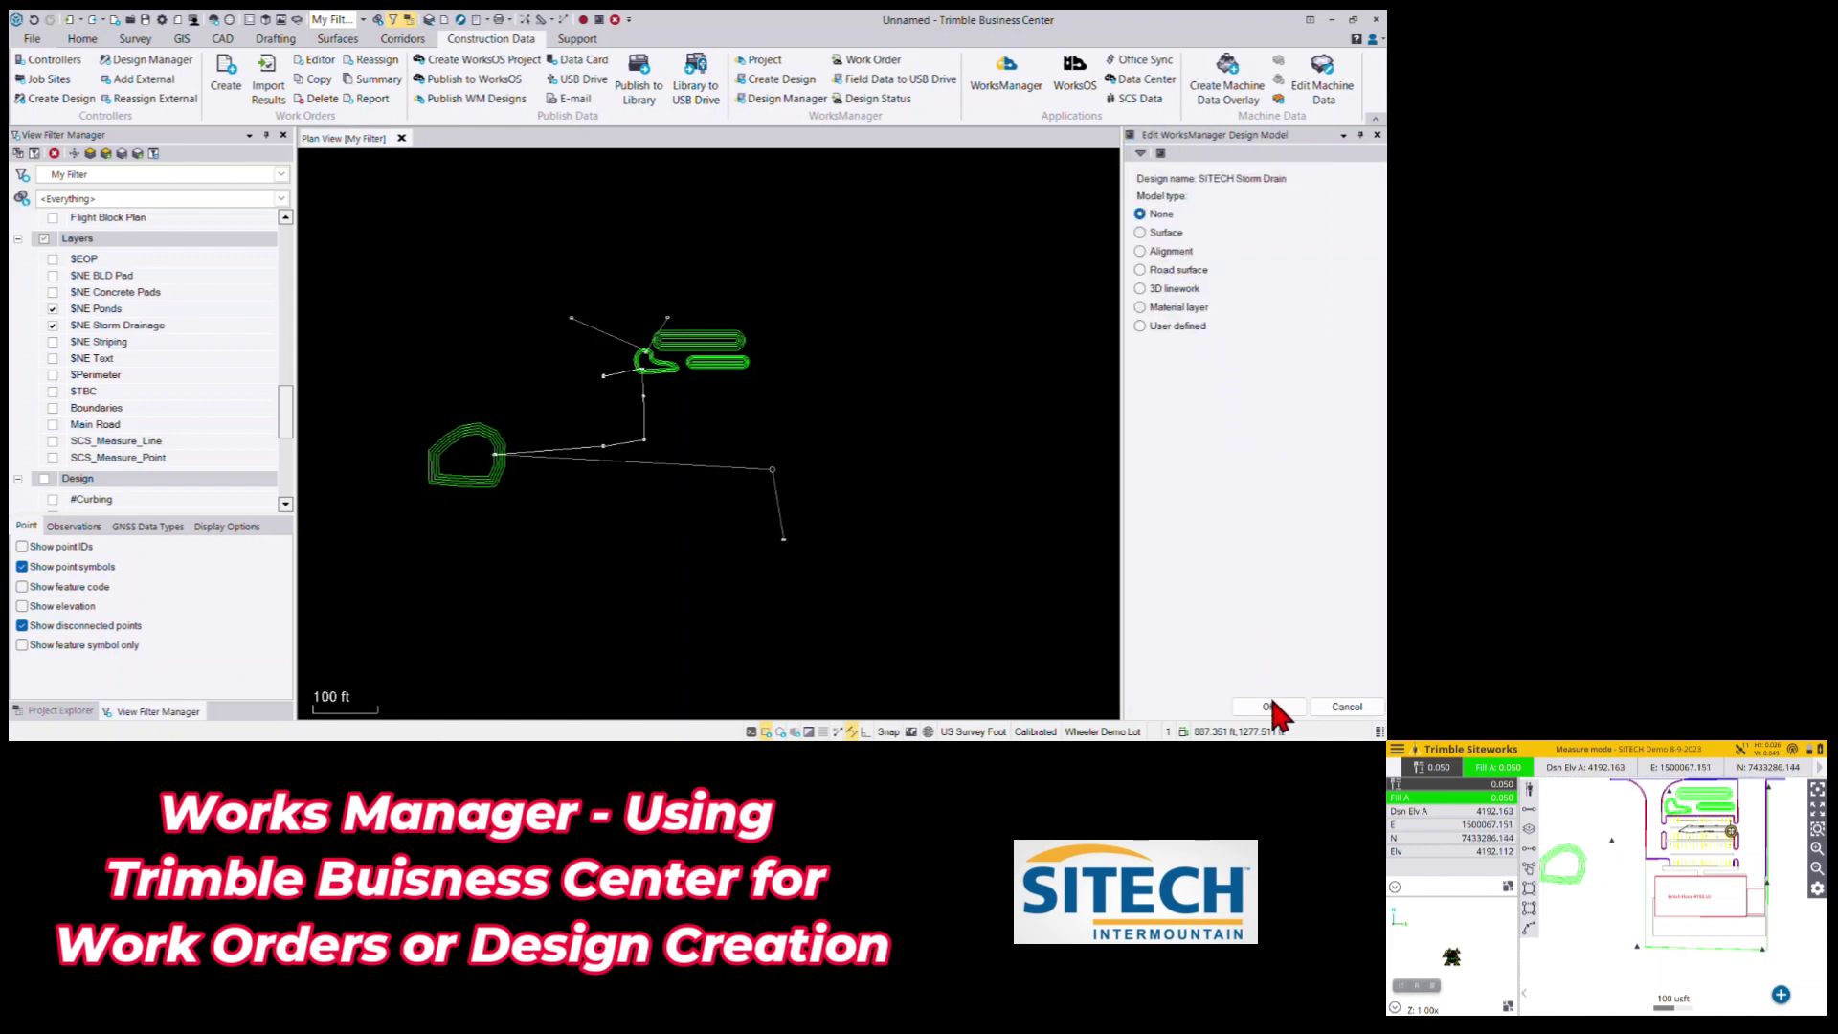
click(1273, 707)
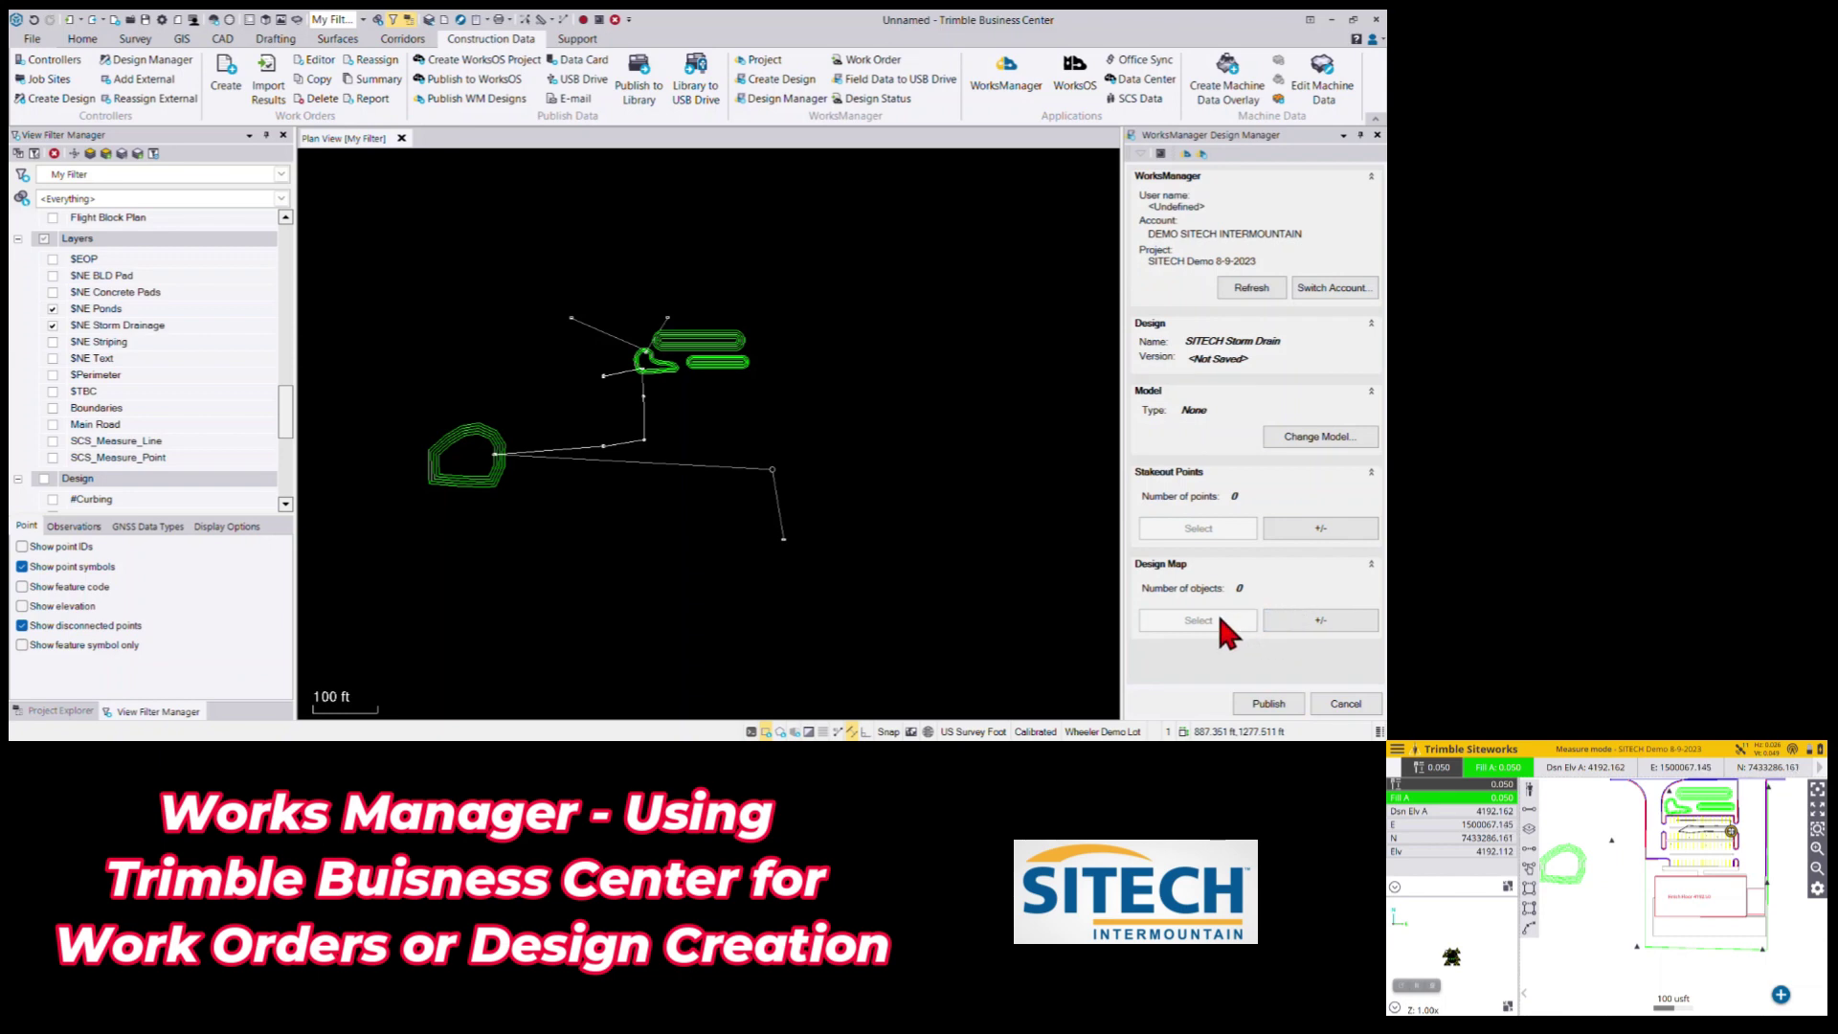
Window-select all 68 storm drainage and pond linework objects and add them to the design map
click(1288, 620)
drag(888, 621, 381, 244)
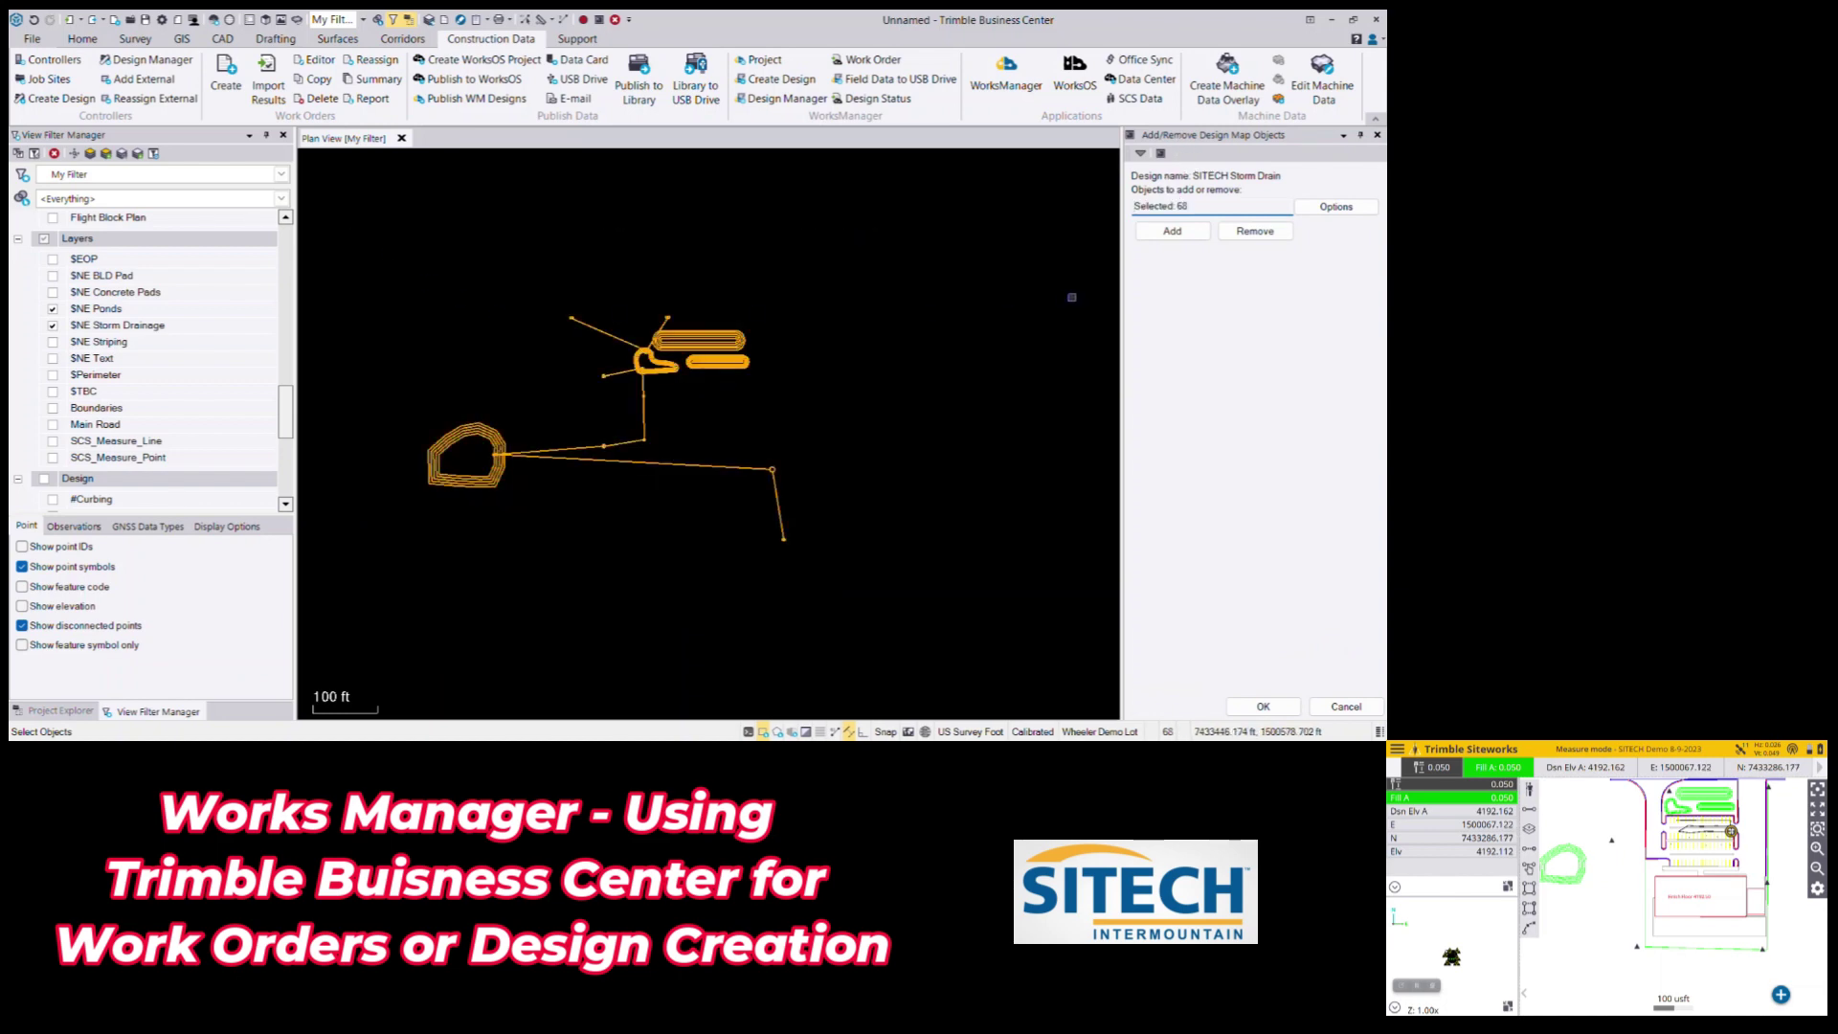
click(1178, 230)
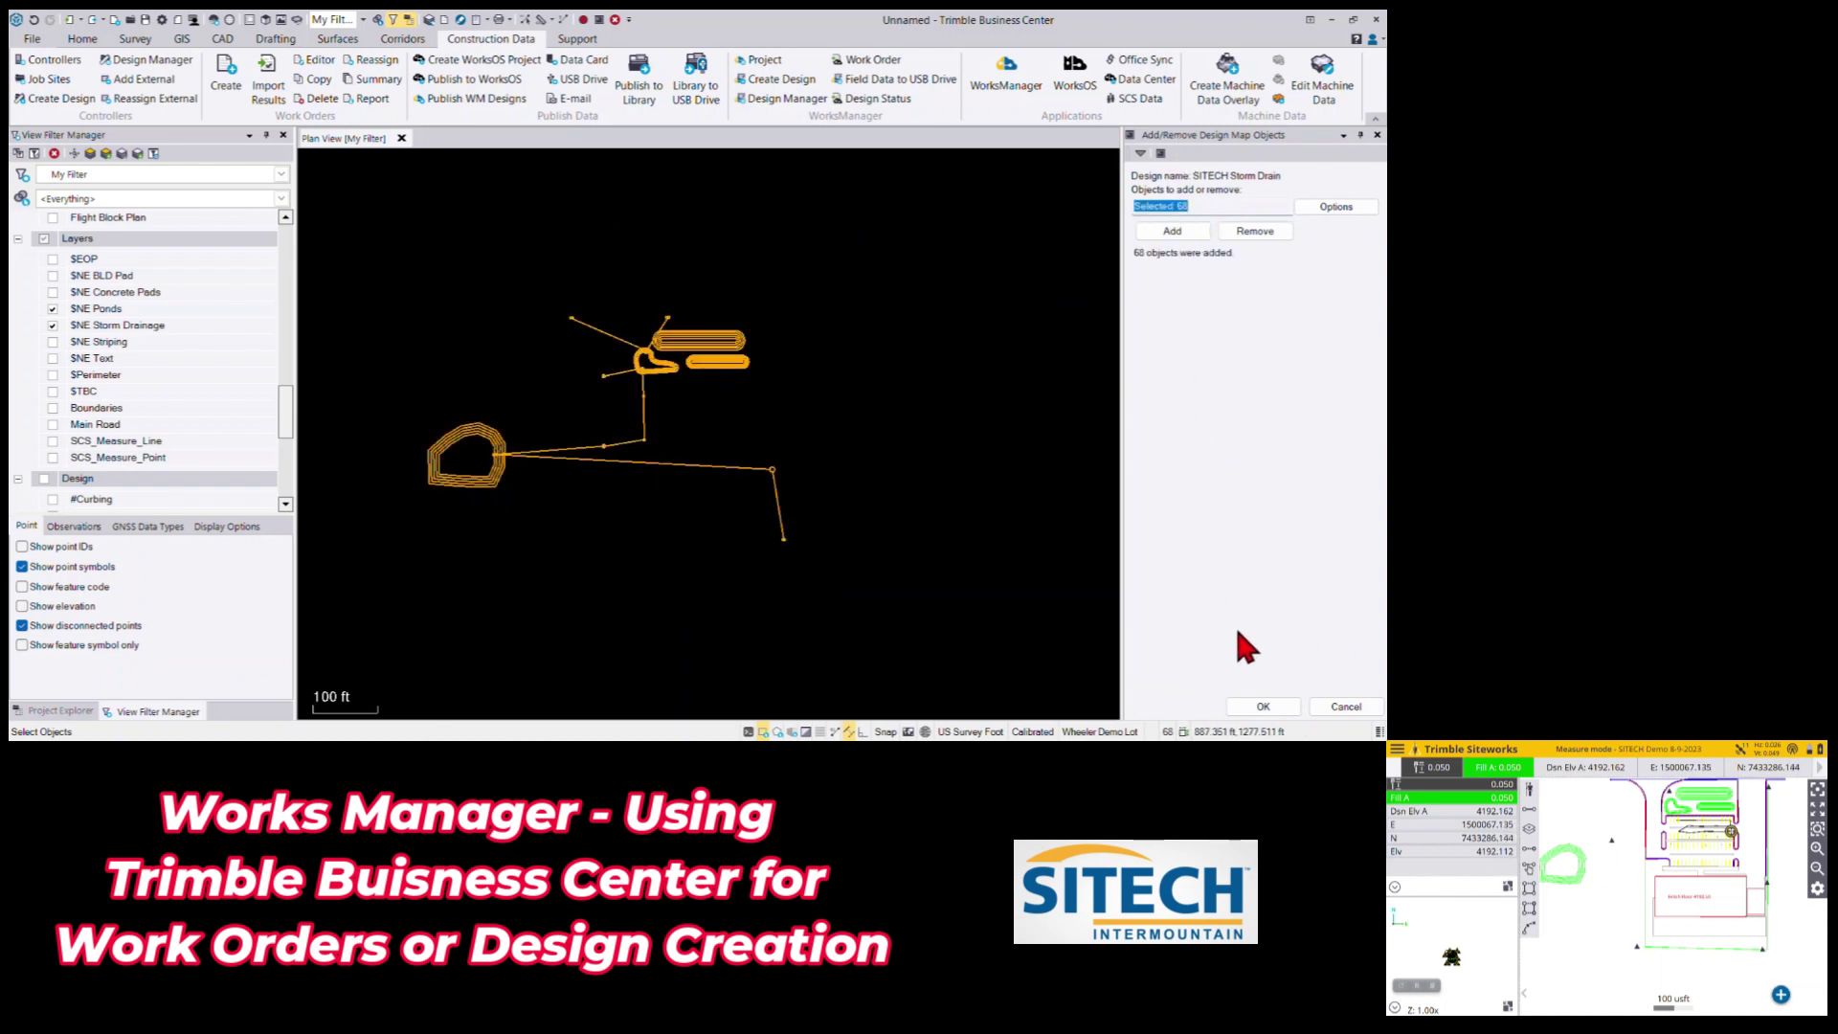
click(1264, 707)
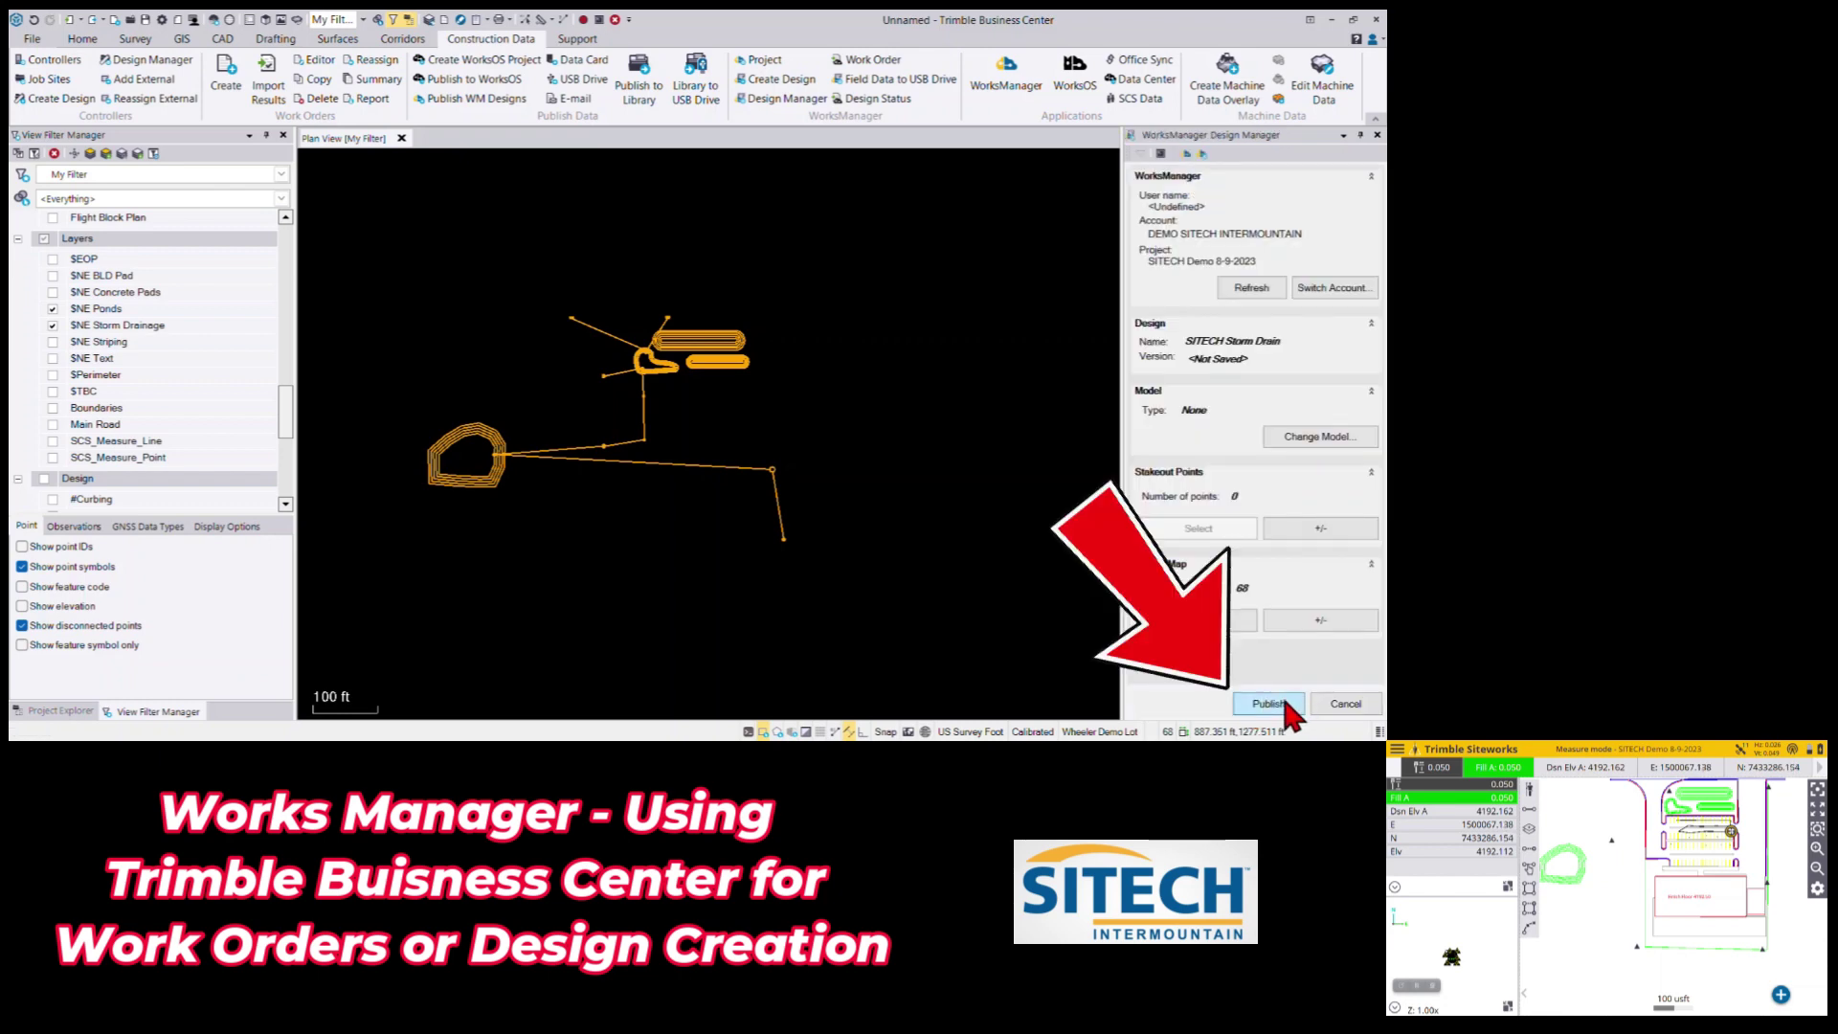
Publish SITECH Storm Drain as version 1, acknowledge the success message, and close the Design Manager
click(1273, 704)
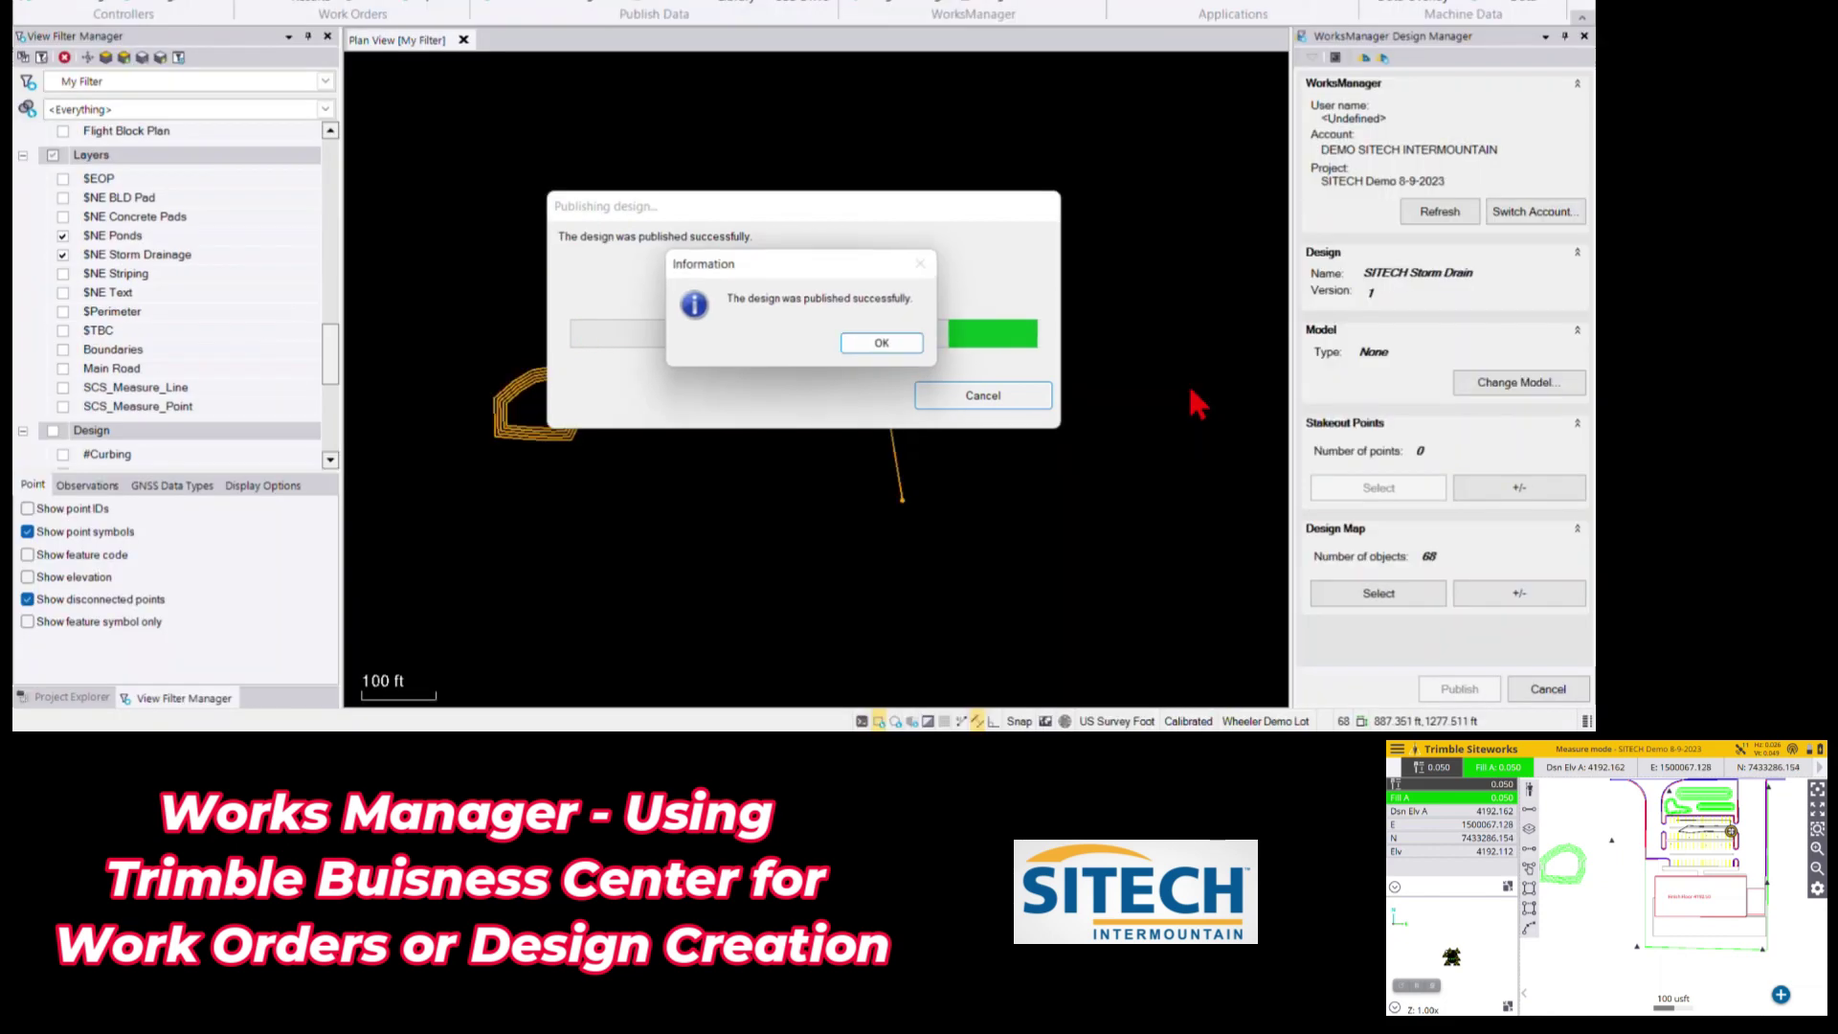
click(859, 346)
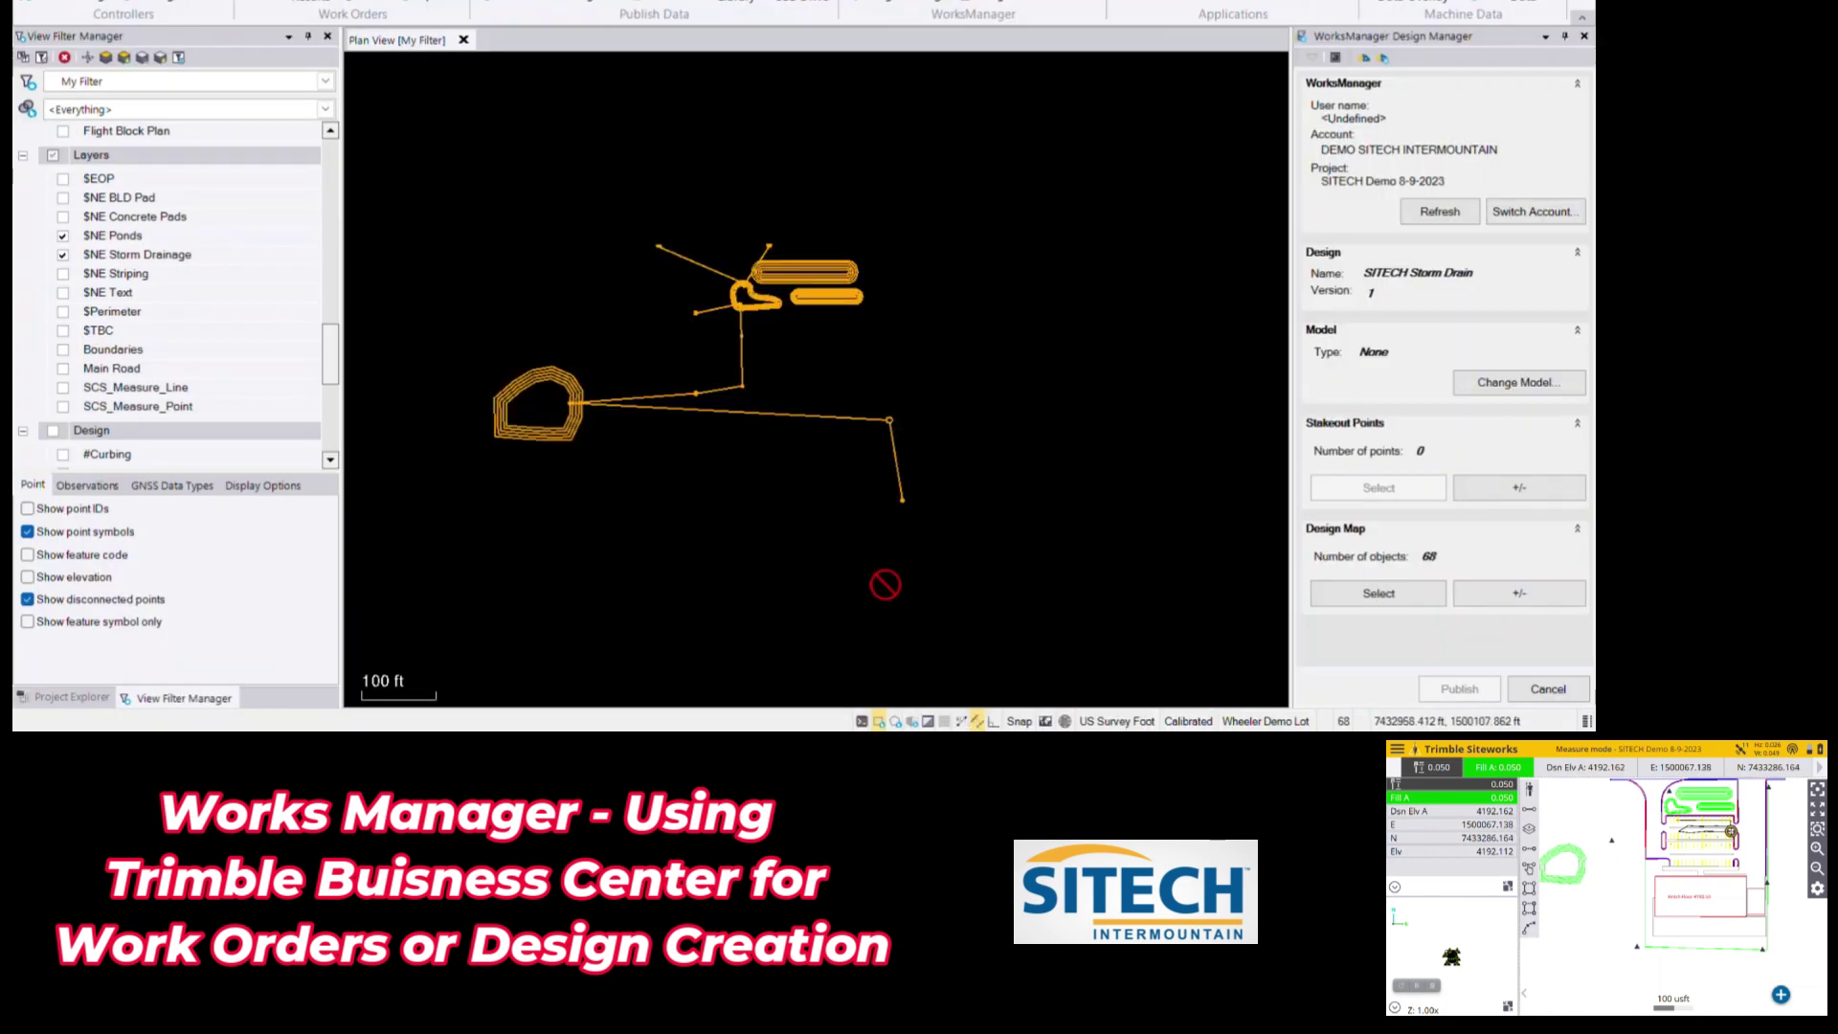
click(1545, 689)
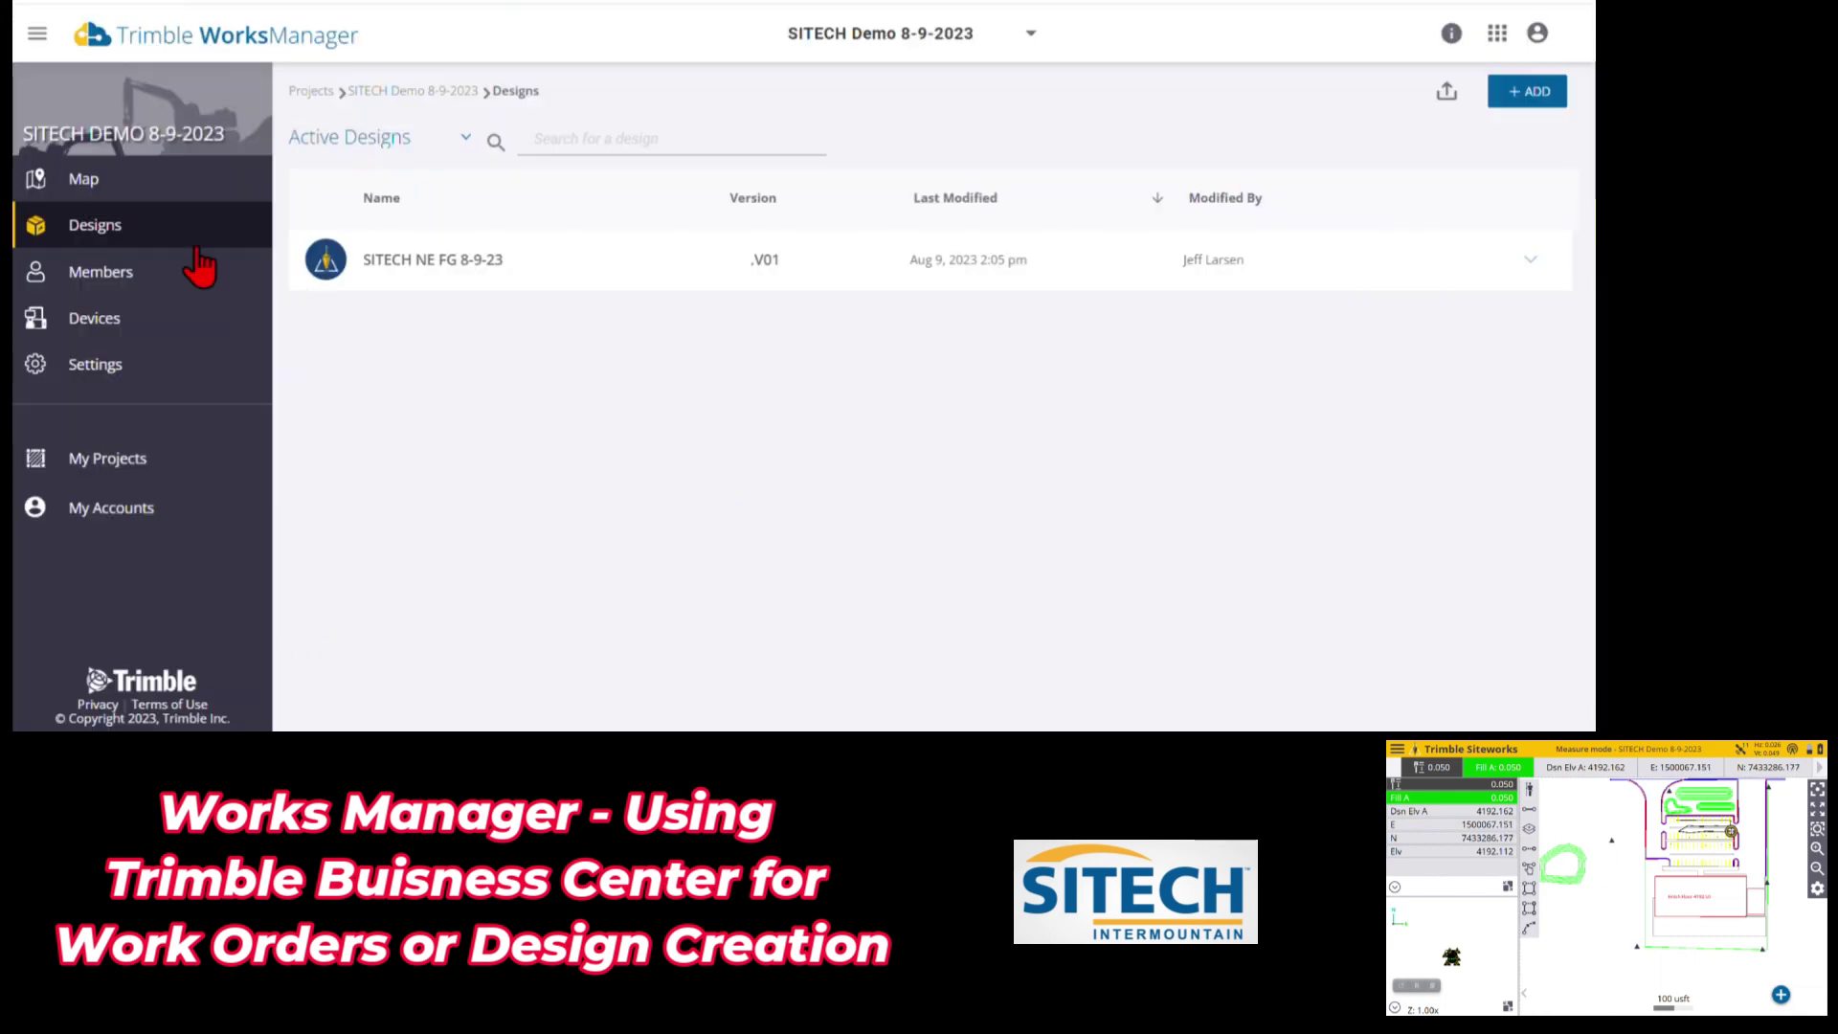
Reload the Designs page and open the SITECH Storm Drain .V01 details
key(F5)
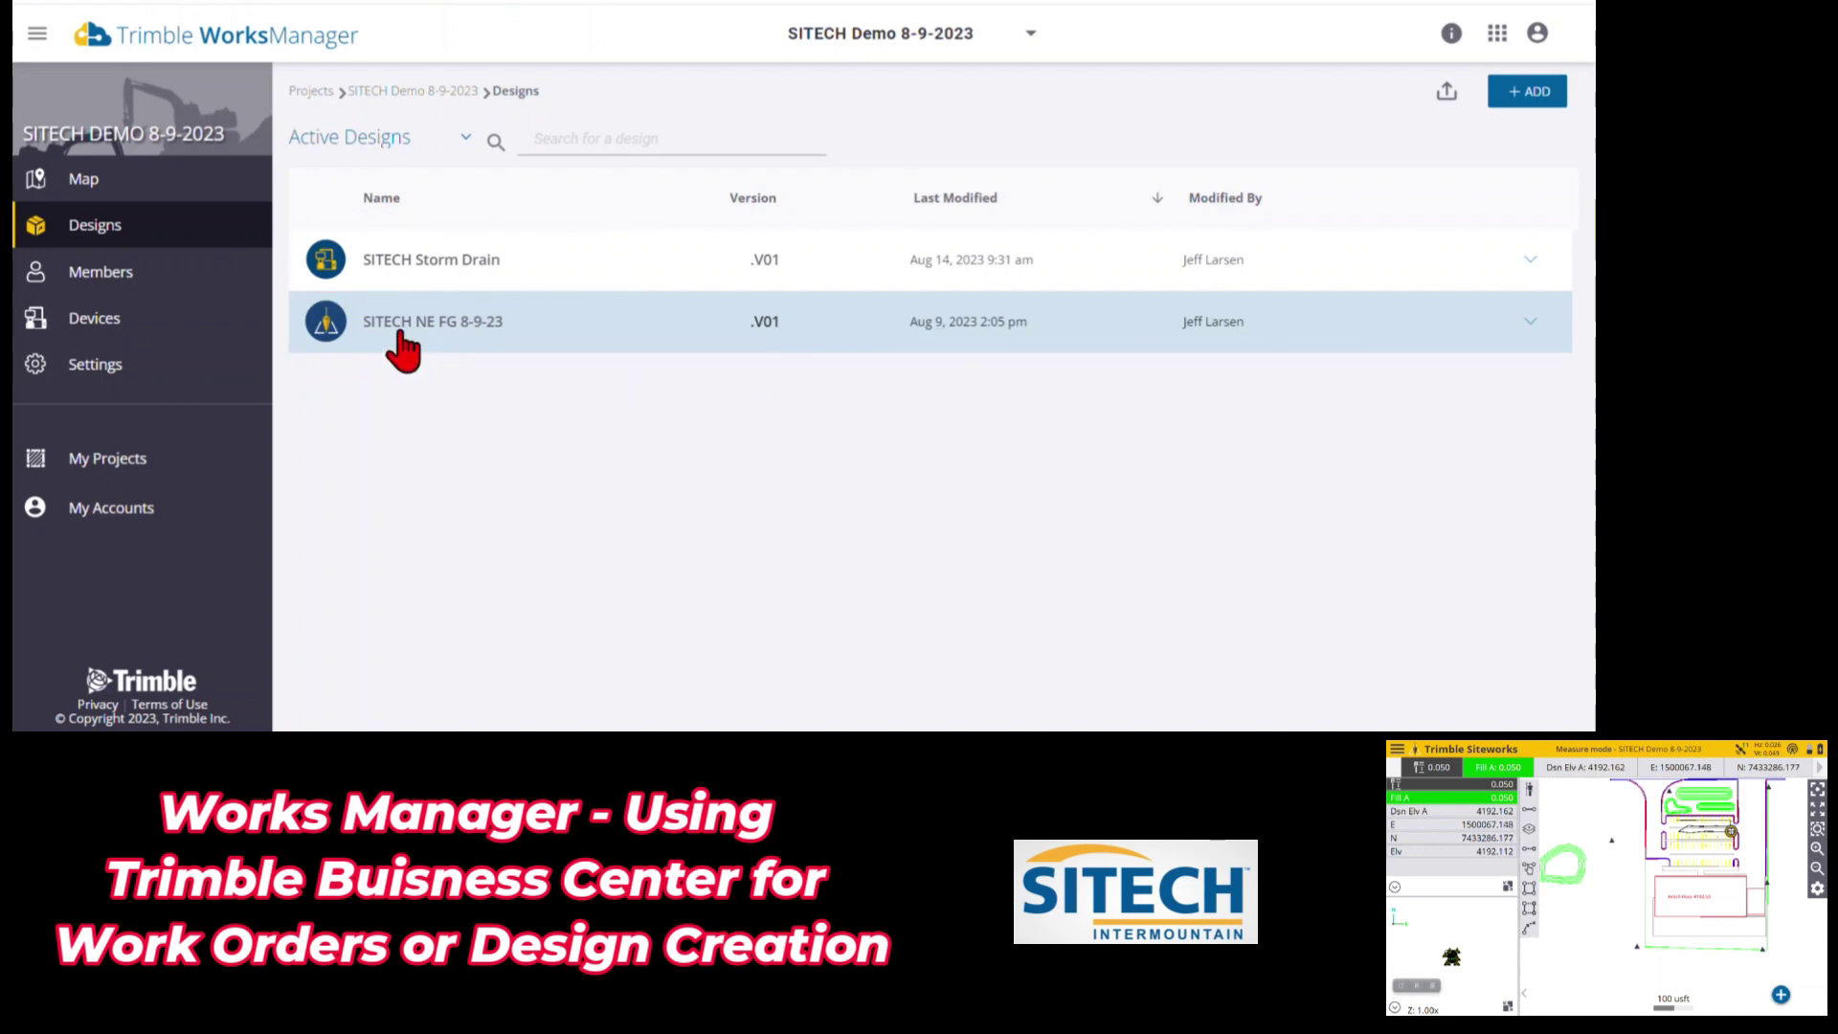
click(398, 272)
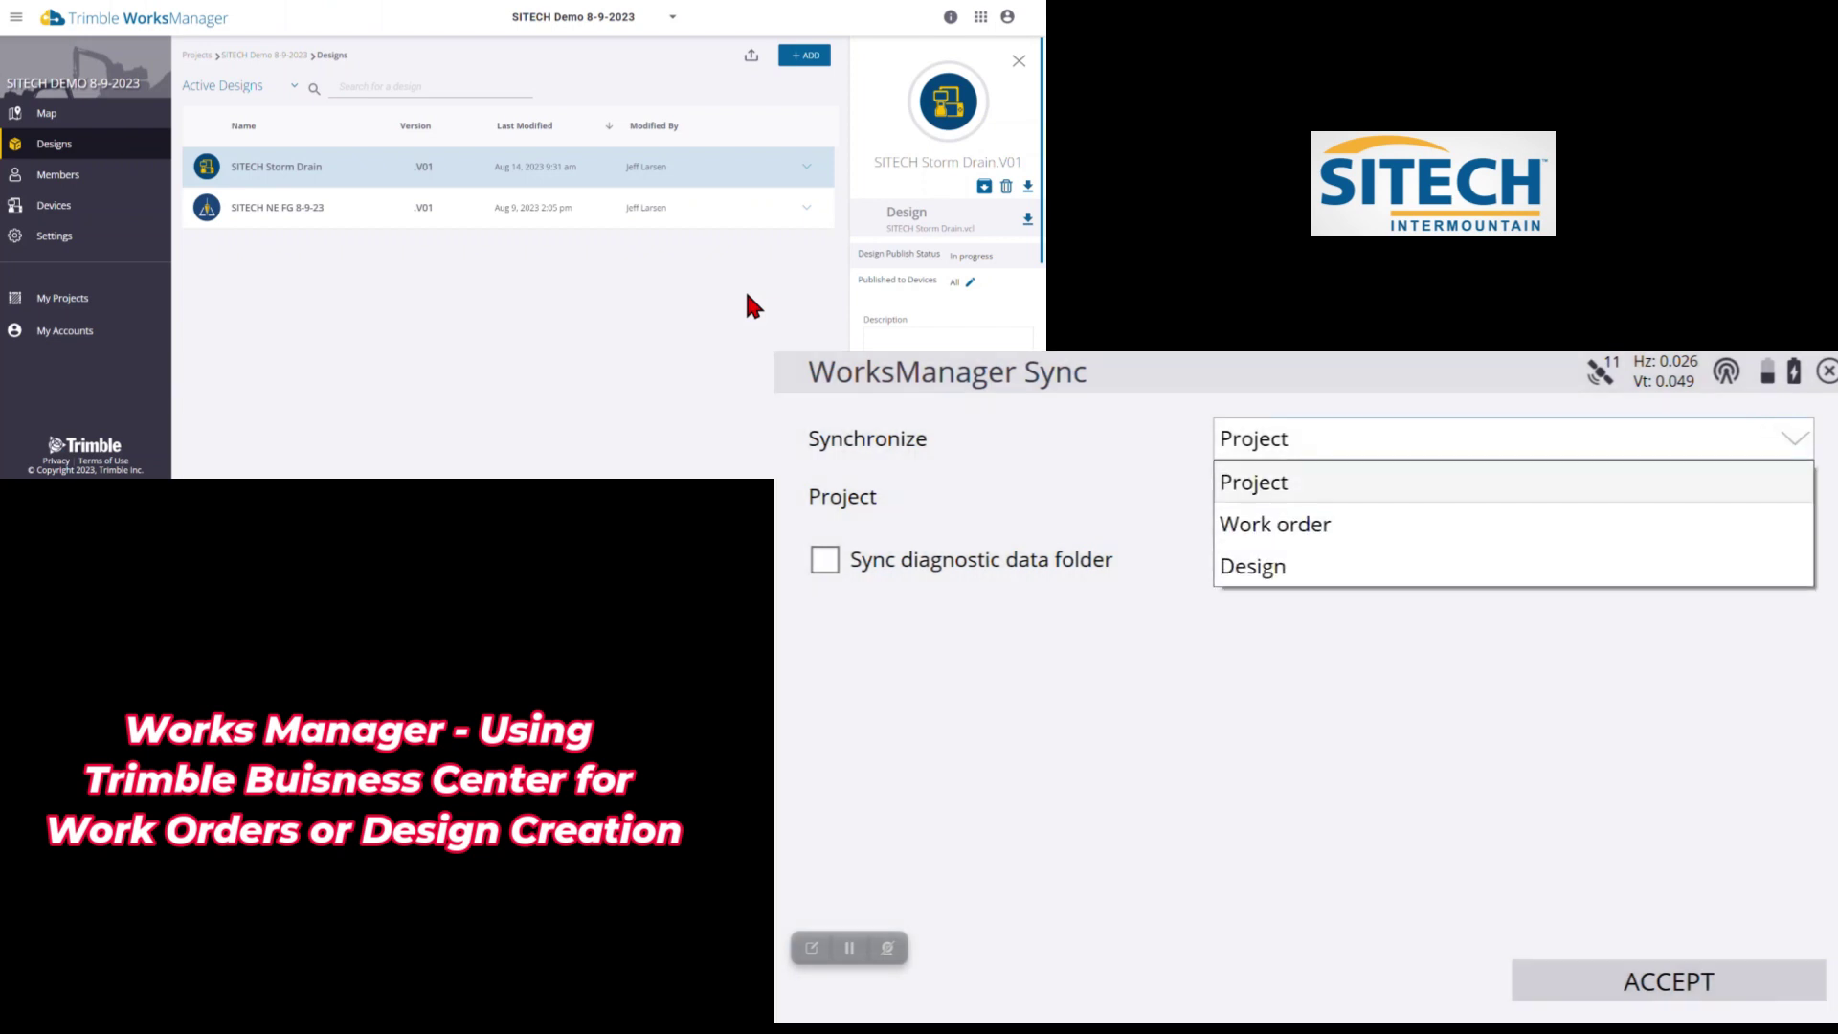
Sync the SITECH Storm Drain.V01 design from WorksManager and reload the project in Siteworks
click(1662, 568)
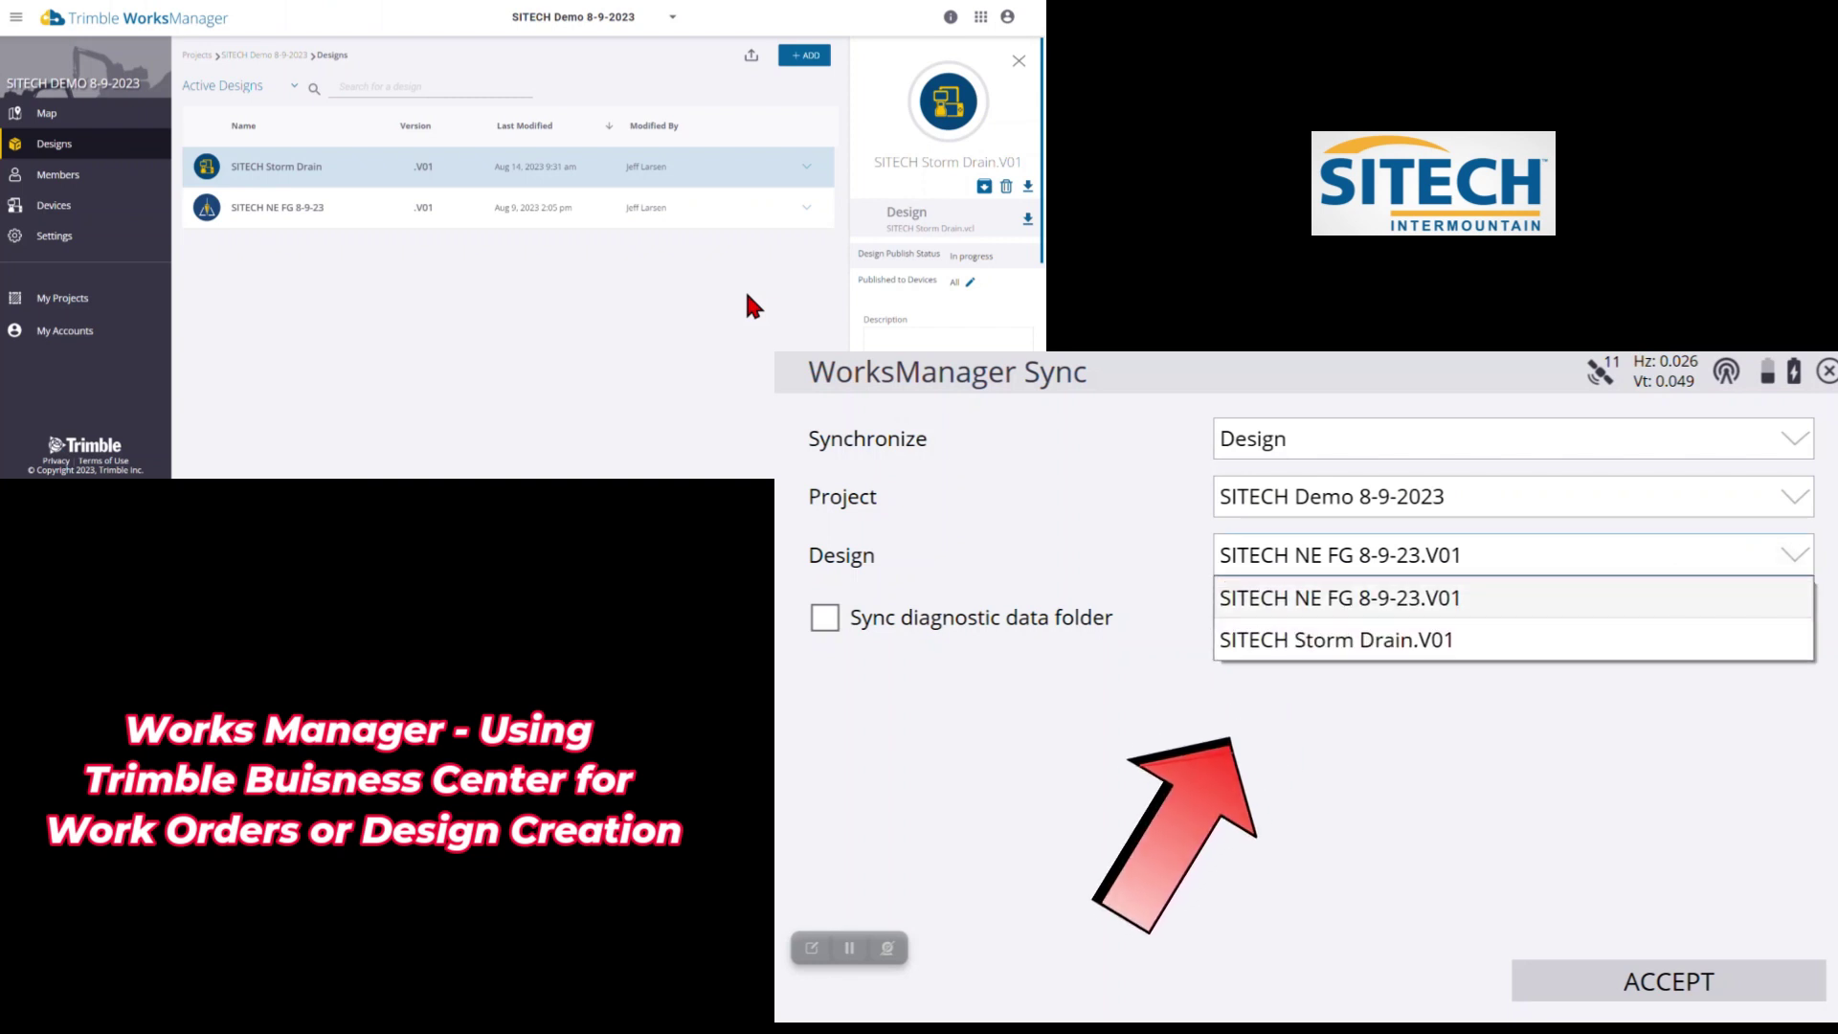
click(1337, 639)
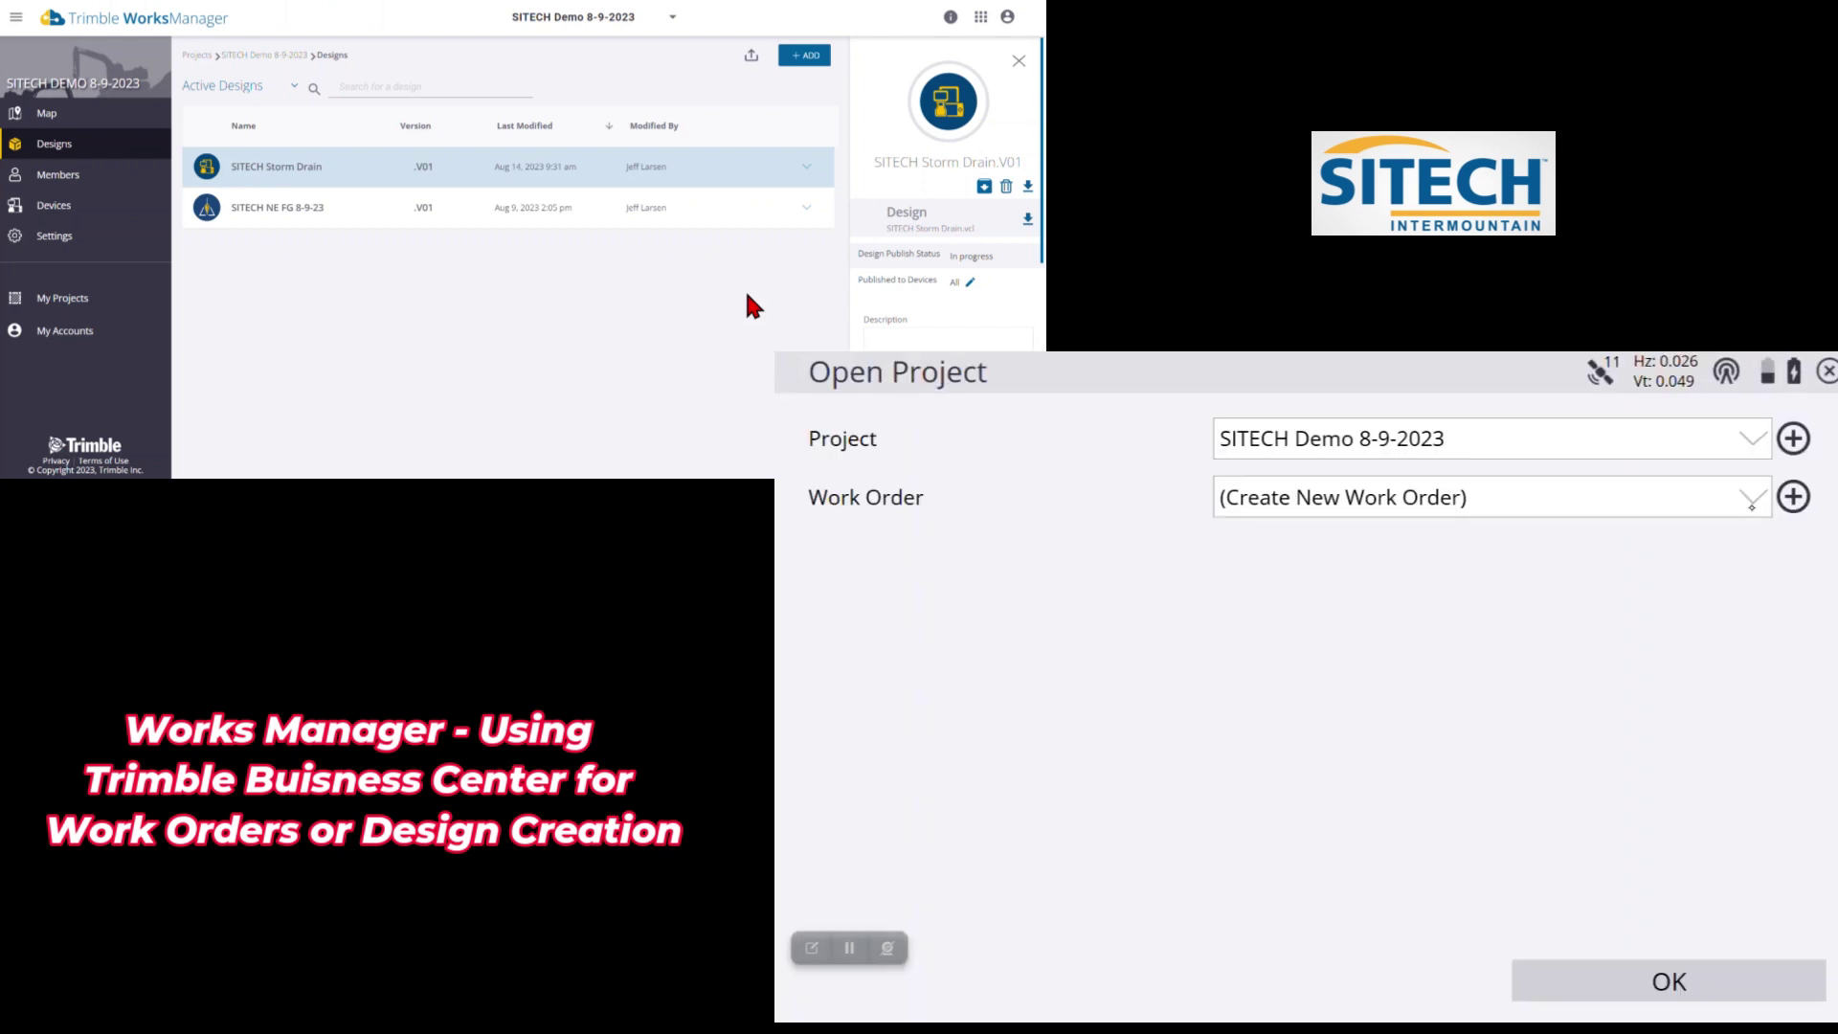
click(1752, 498)
Open the project with work order cal and design SITECH Storm Drain.V01
click(1233, 582)
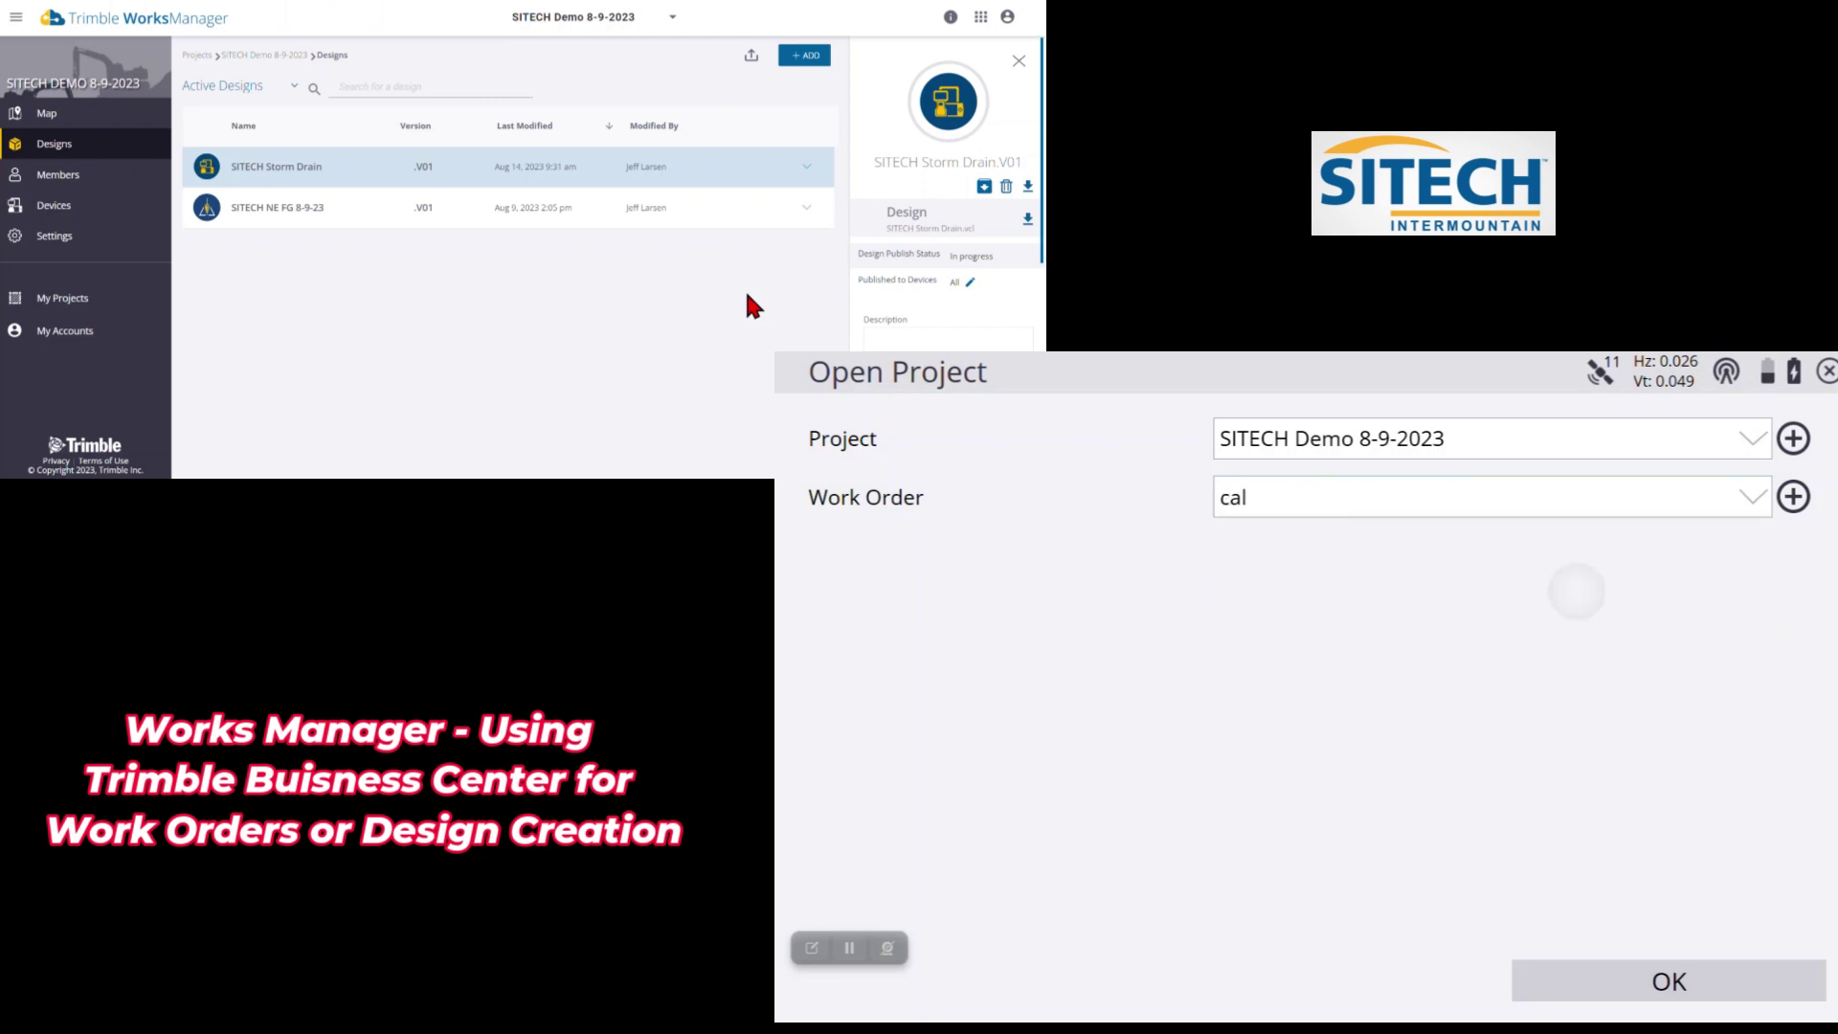
click(1752, 555)
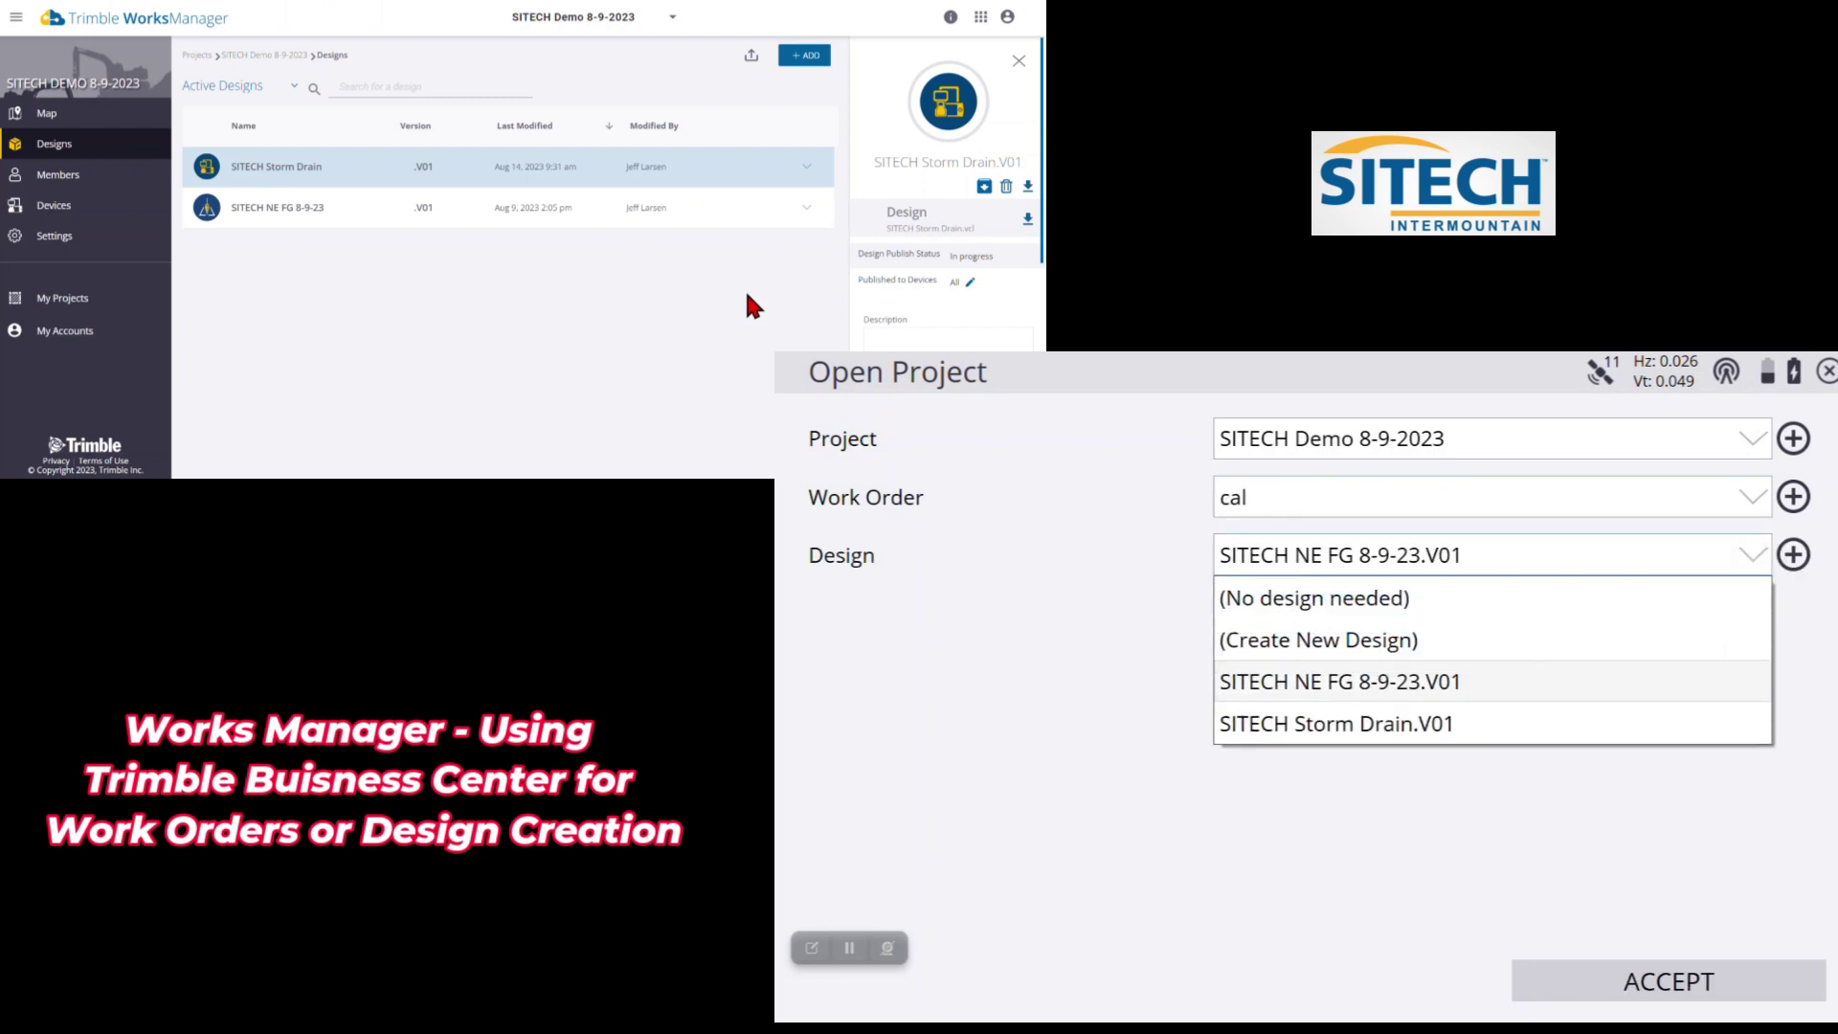
click(1600, 725)
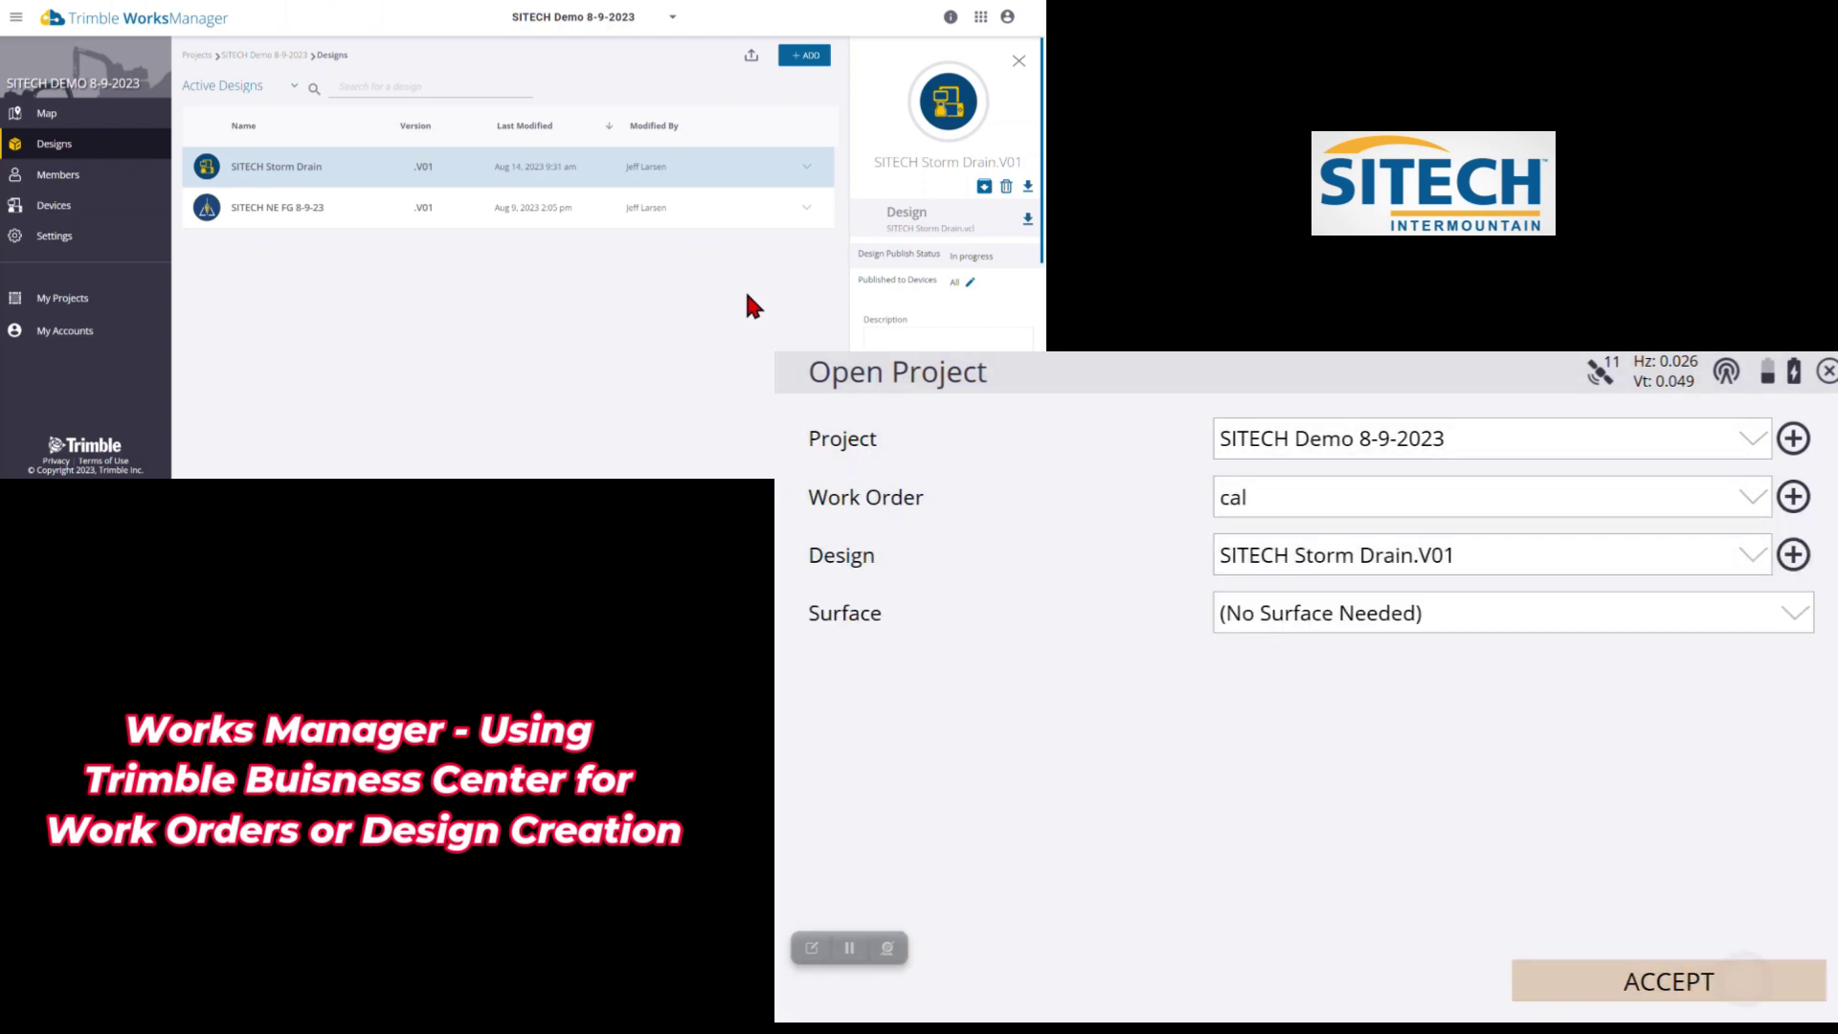
click(1669, 981)
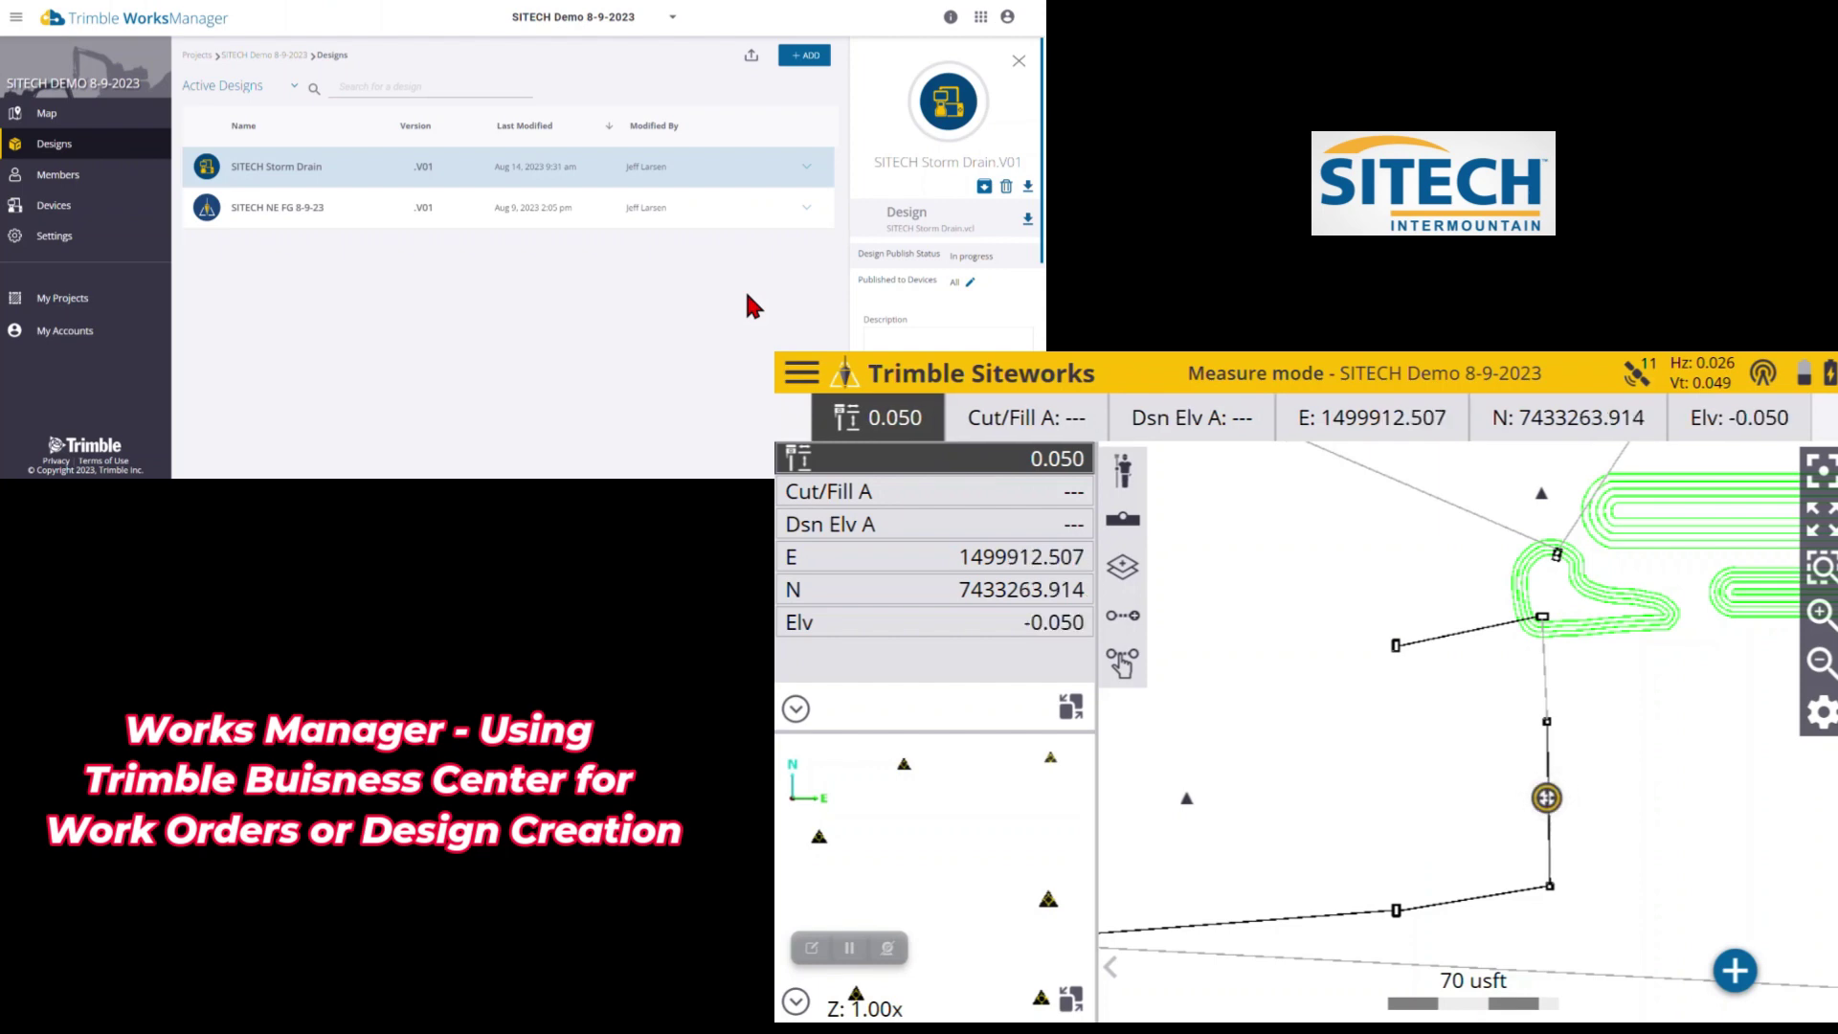
click(1548, 756)
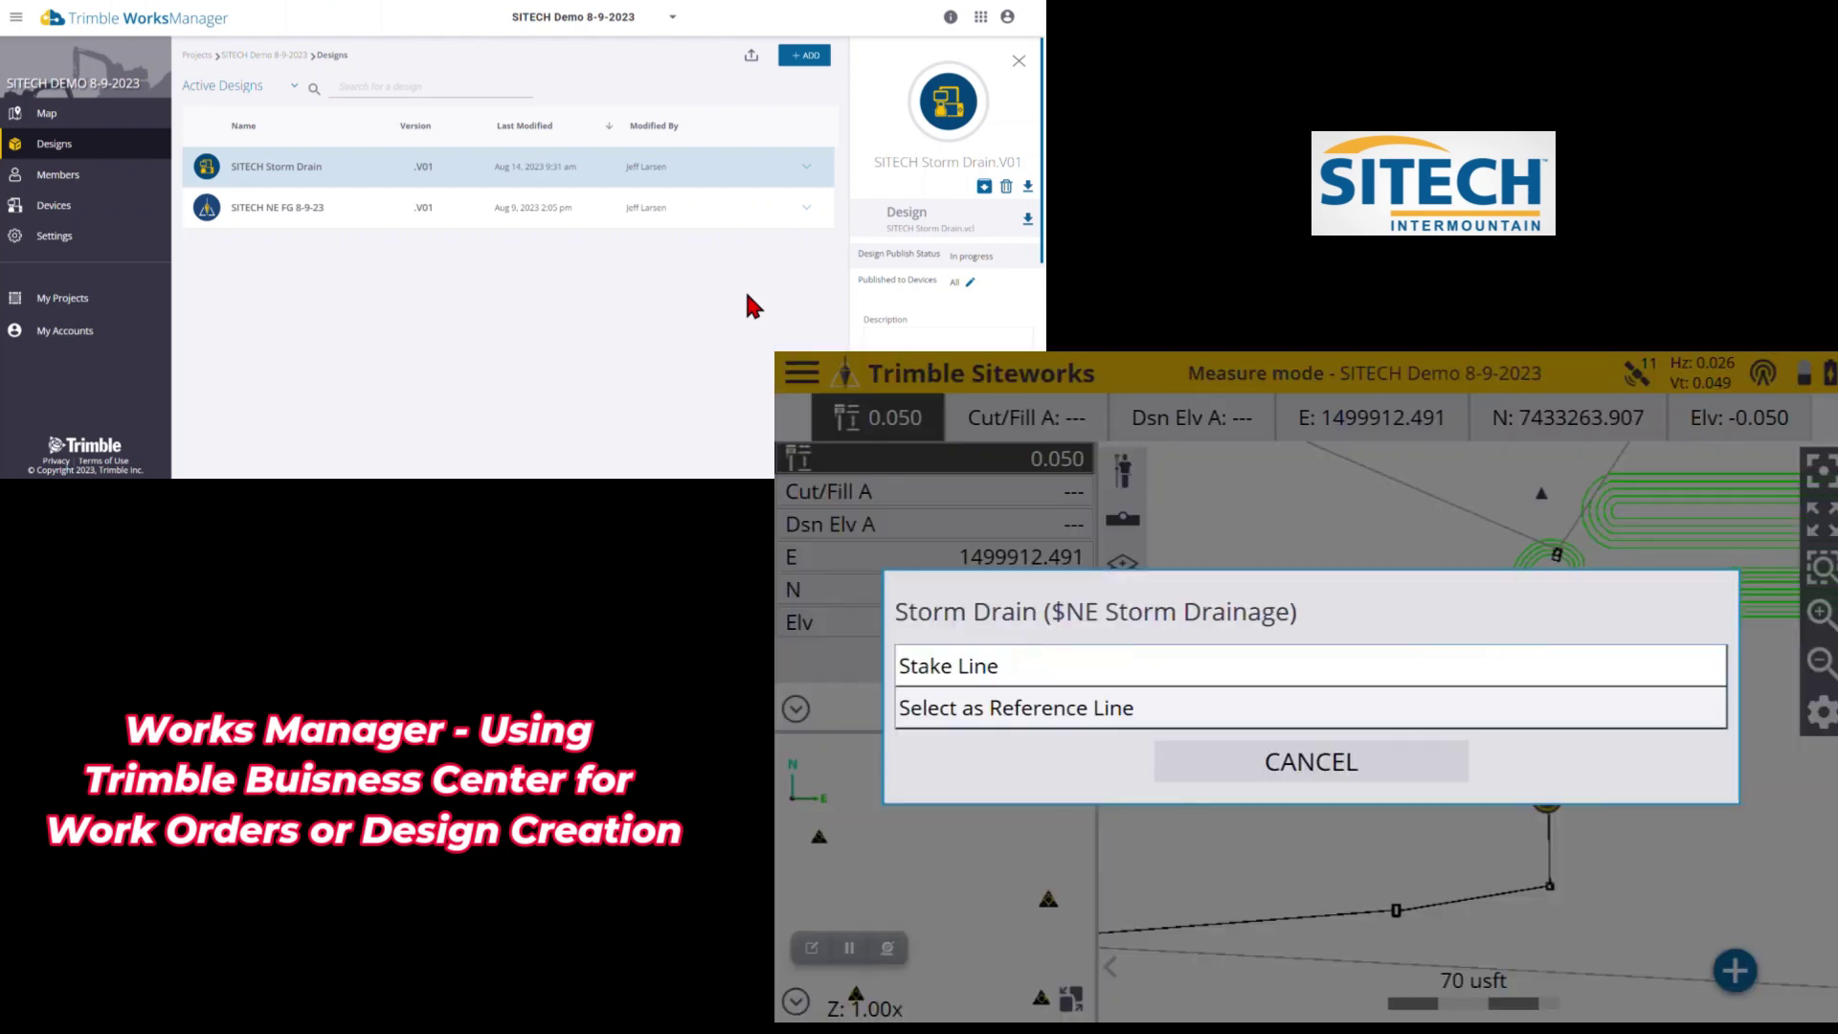
click(1238, 665)
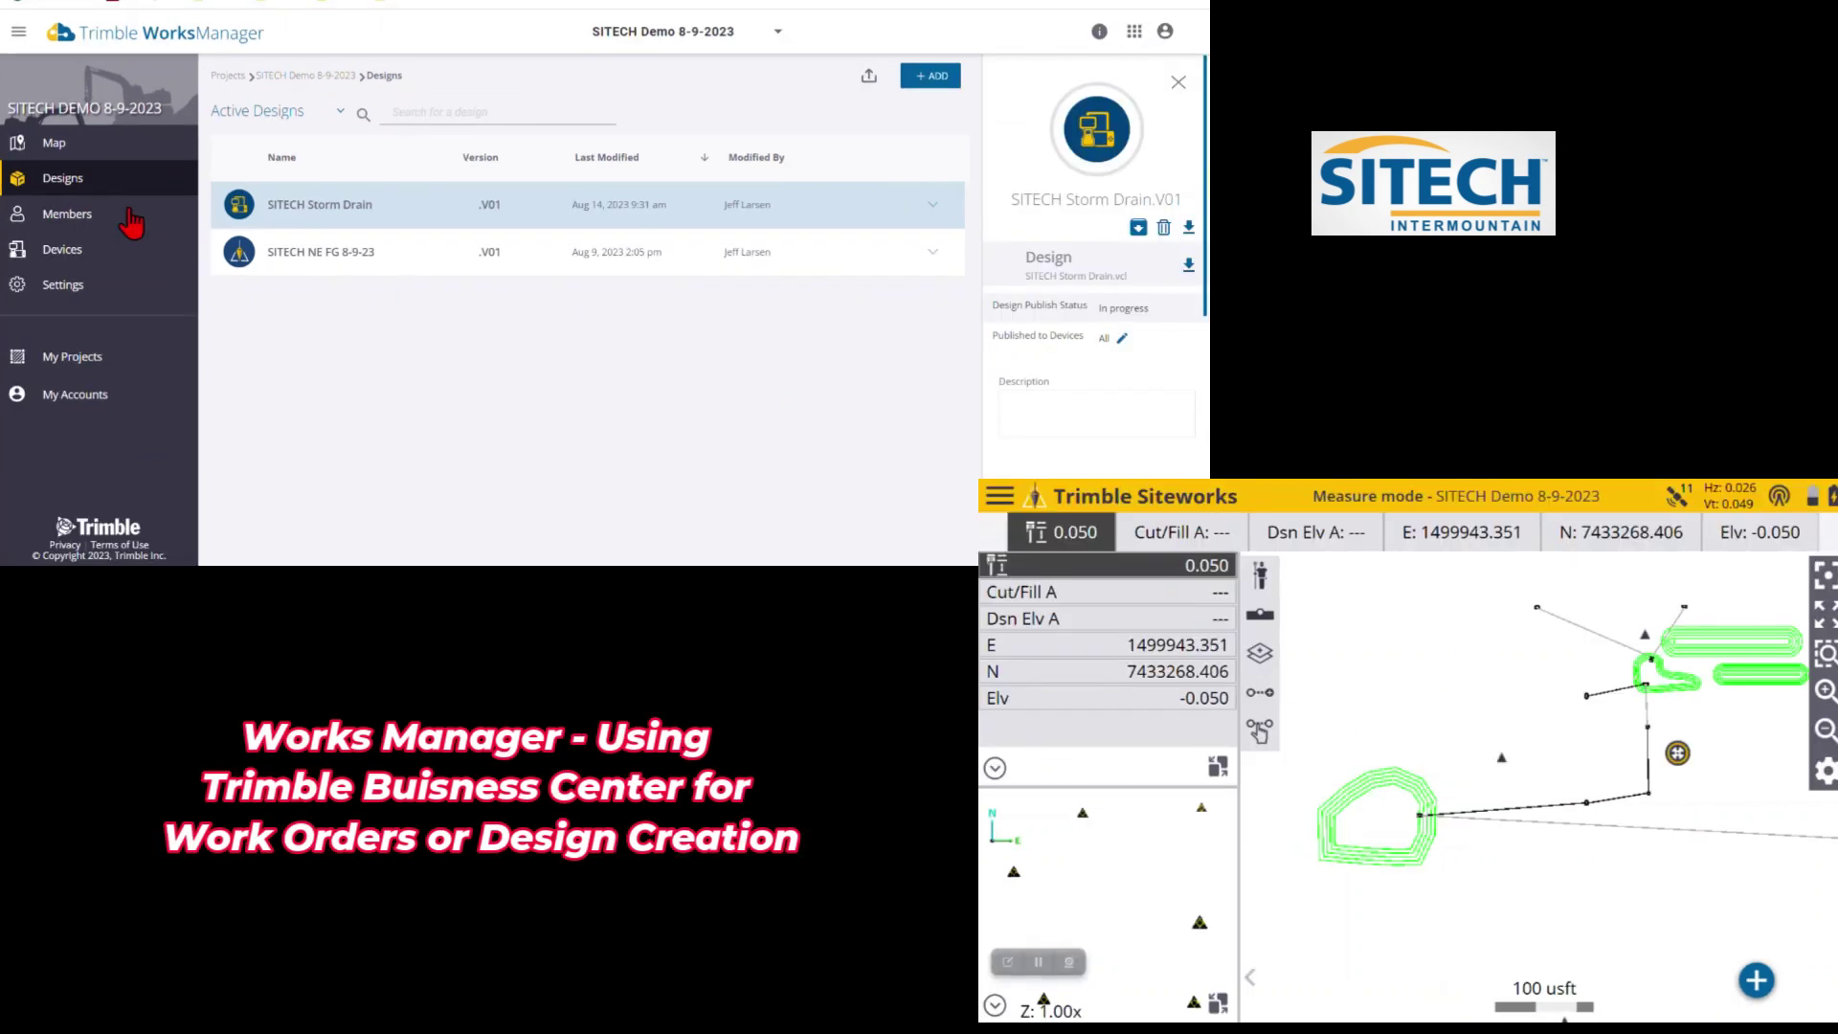
View the WorksManager project map, then return to Business Center's storm drainage plan view
click(59, 117)
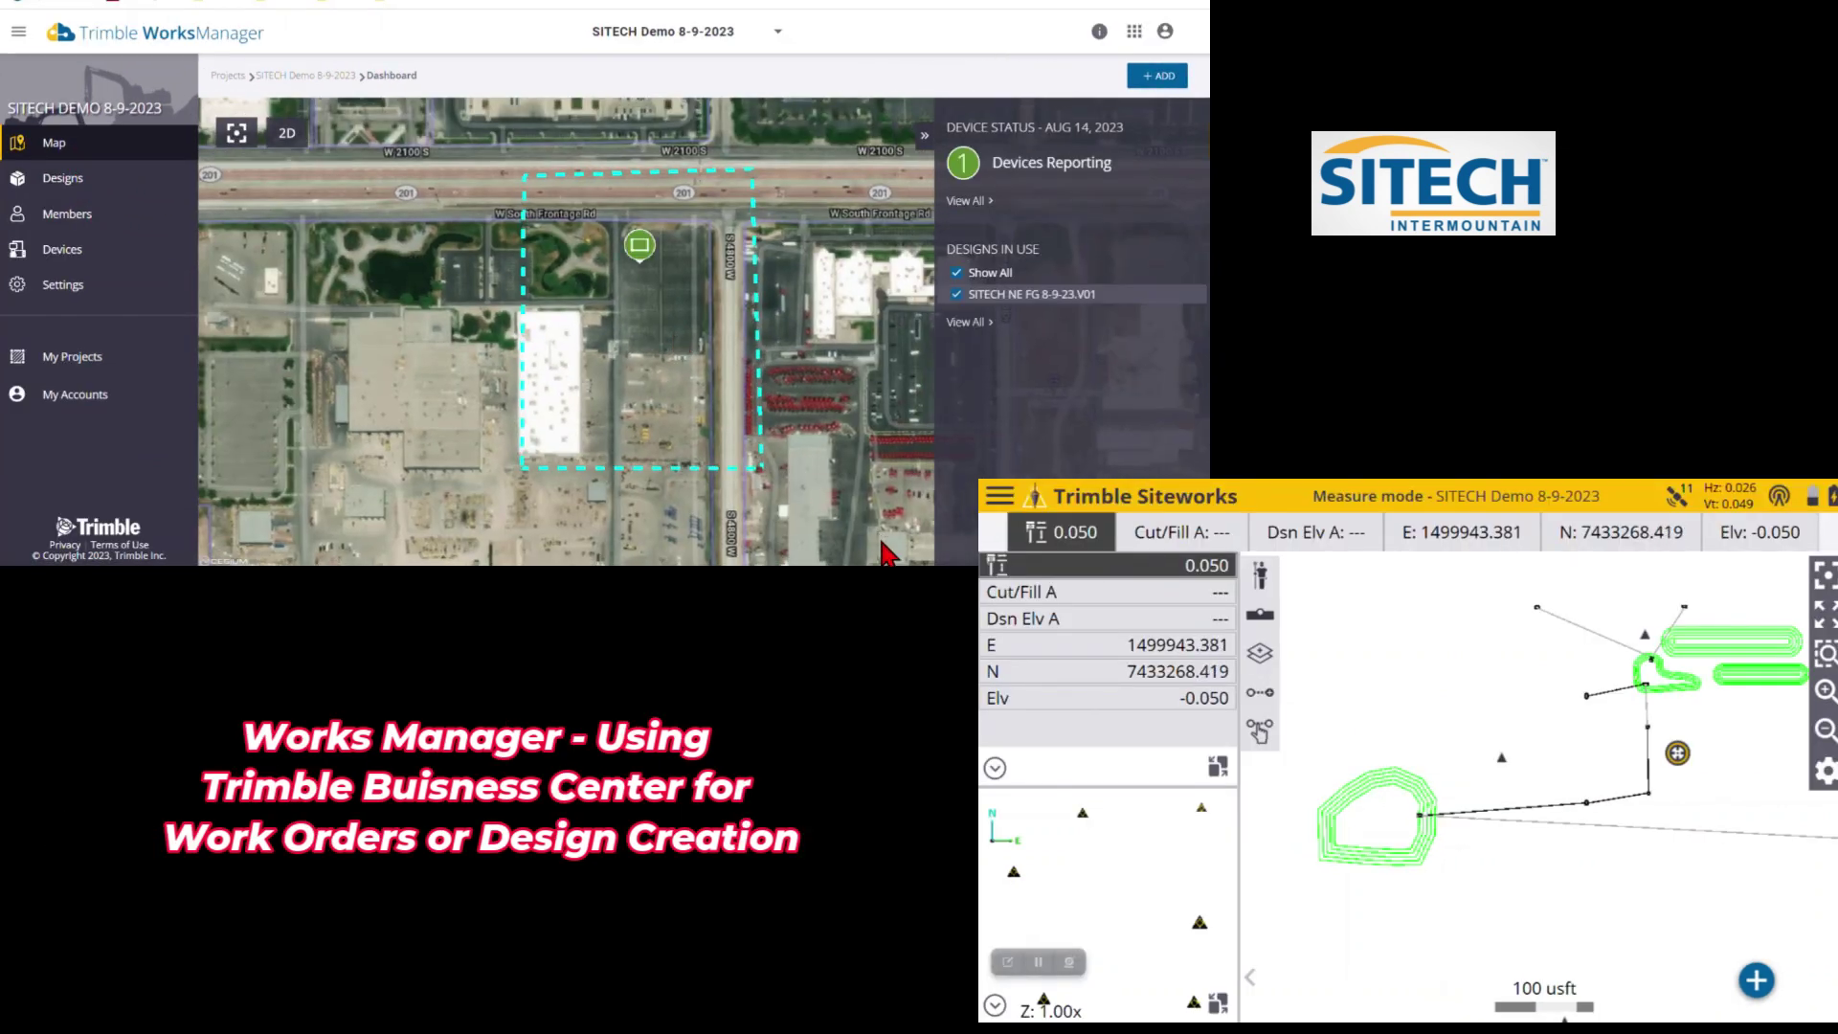
key(alt+Tab)
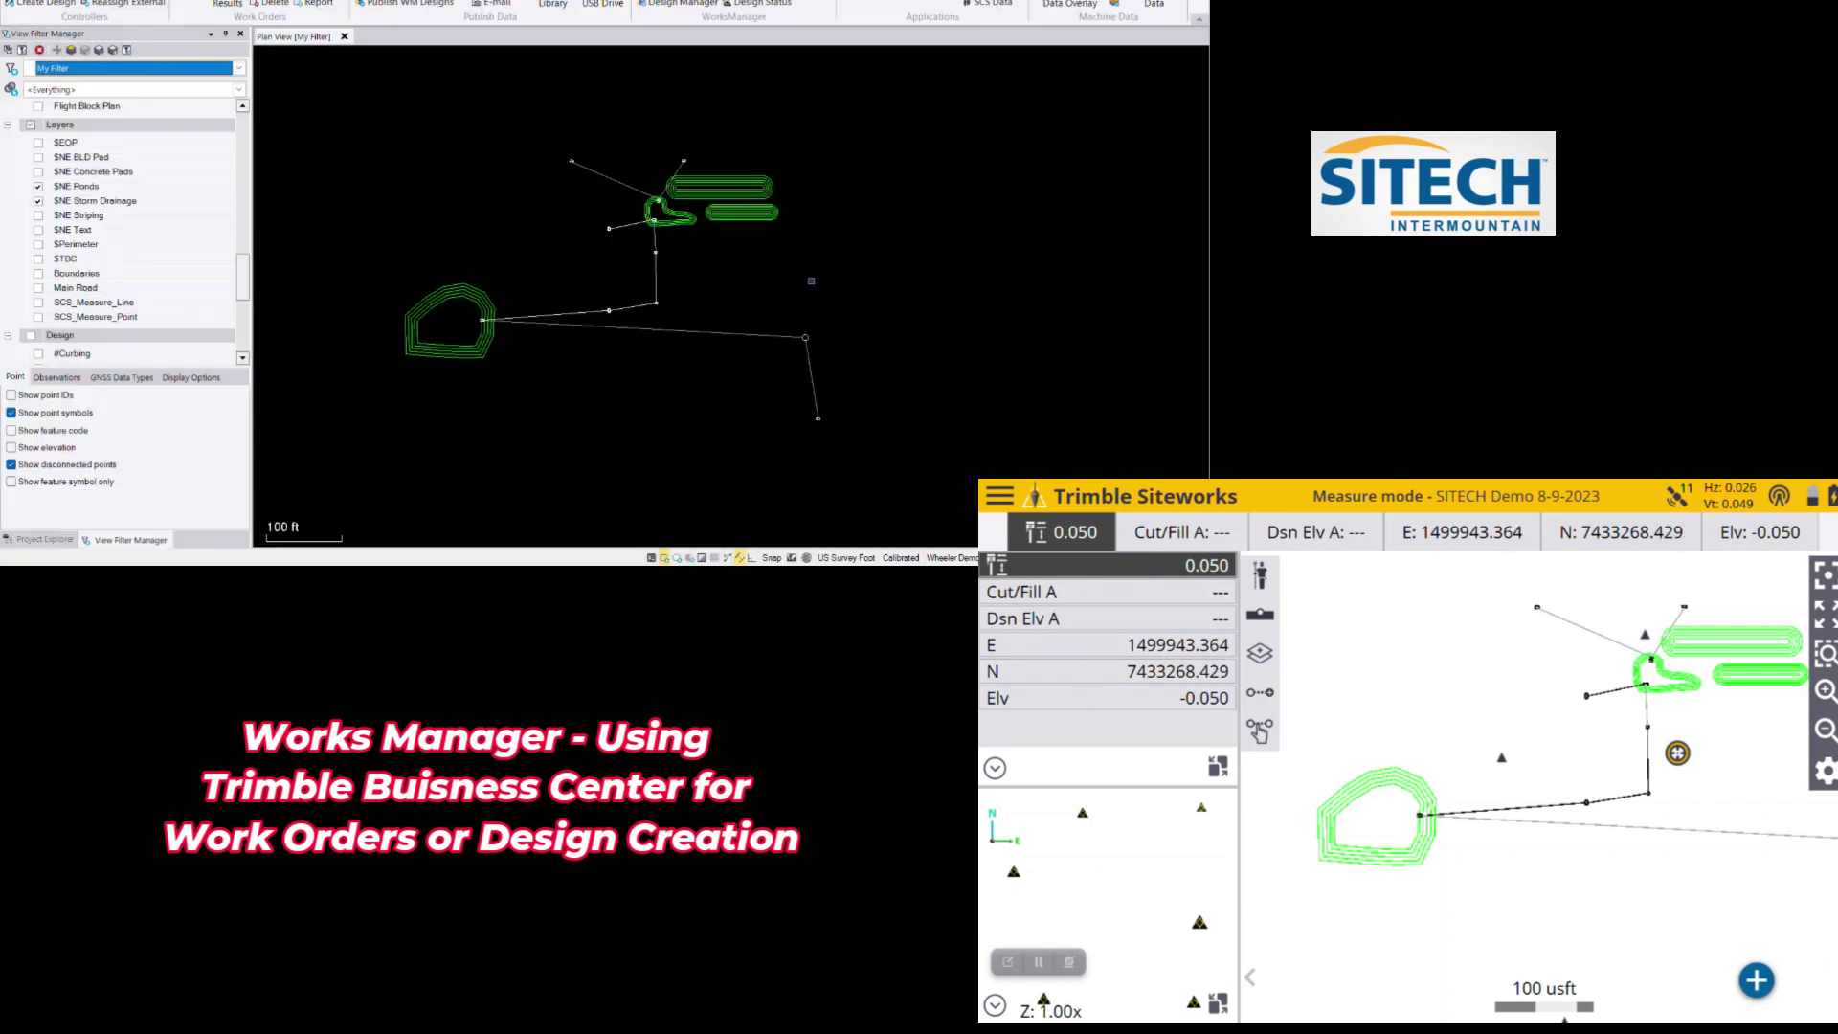
scroll(833, 289, up, 2)
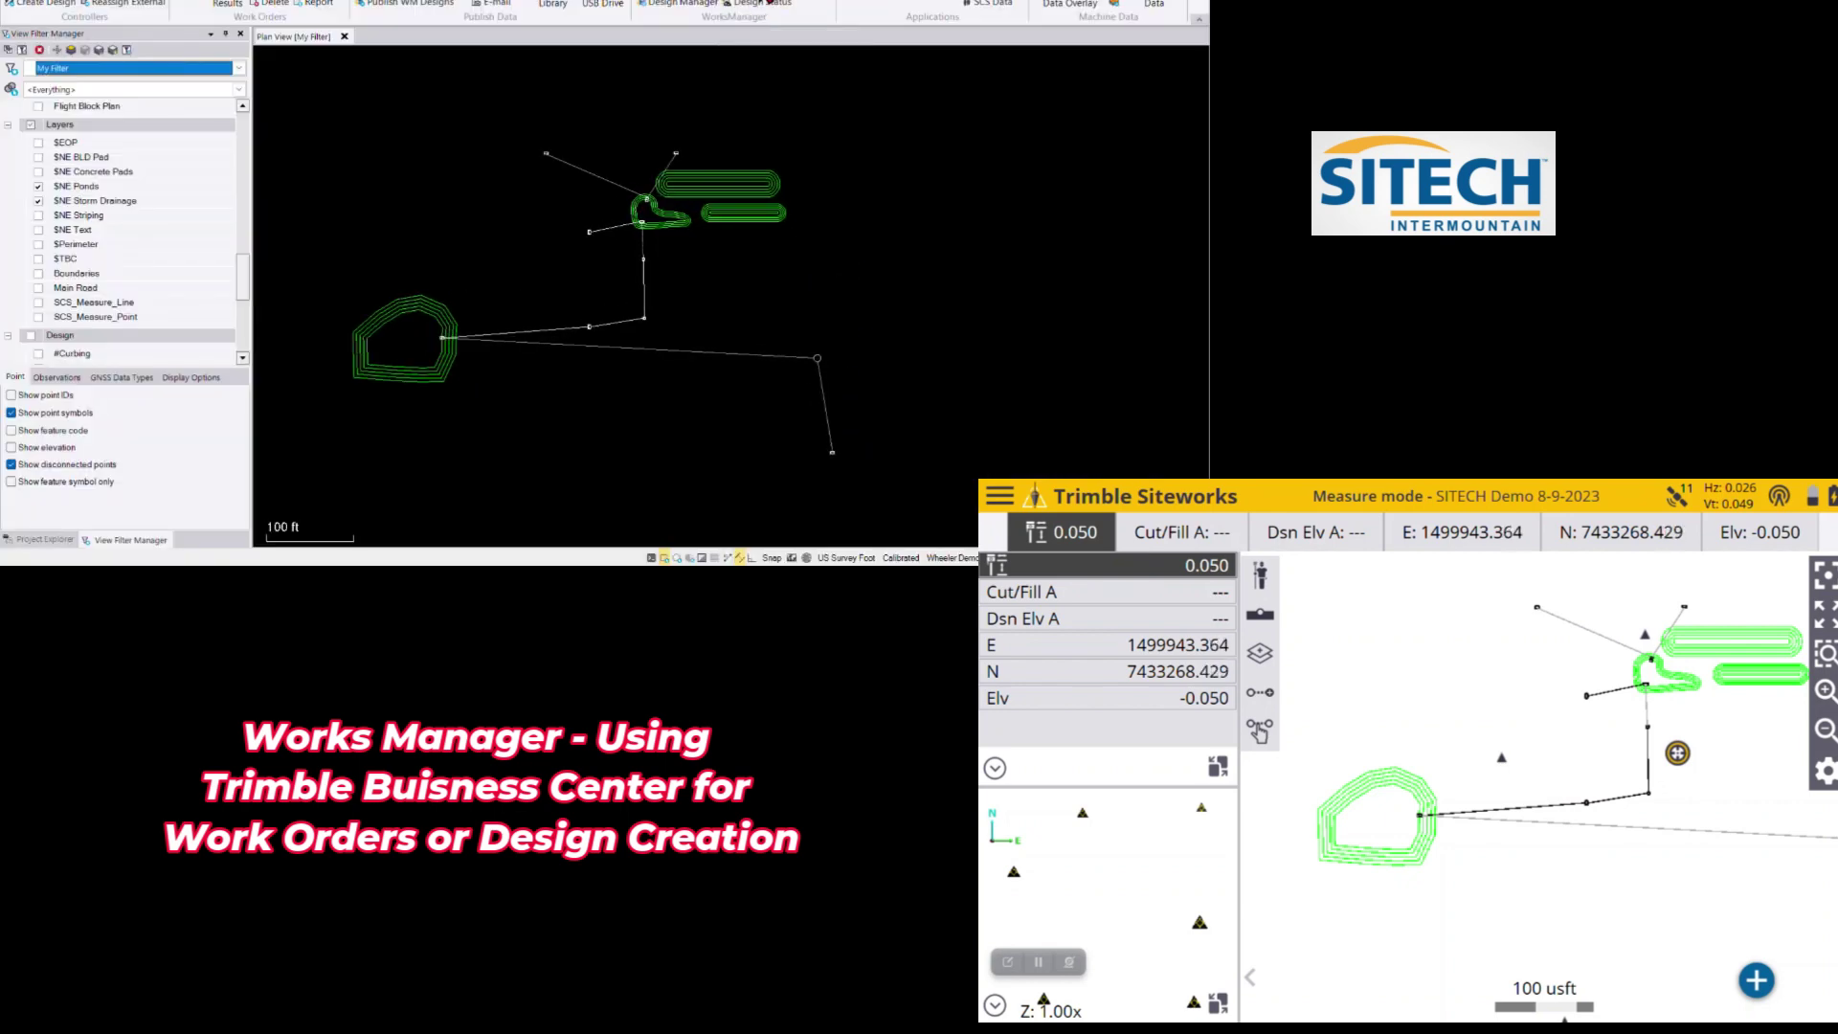